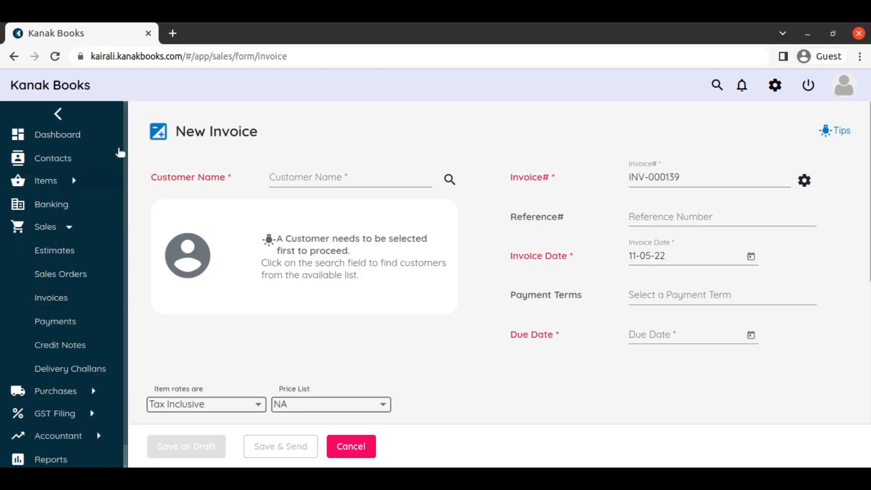
Add the existing item Inventory 03 to the invoice's first item line
scroll(494, 281, down, 2)
scroll(492, 282, down, 4)
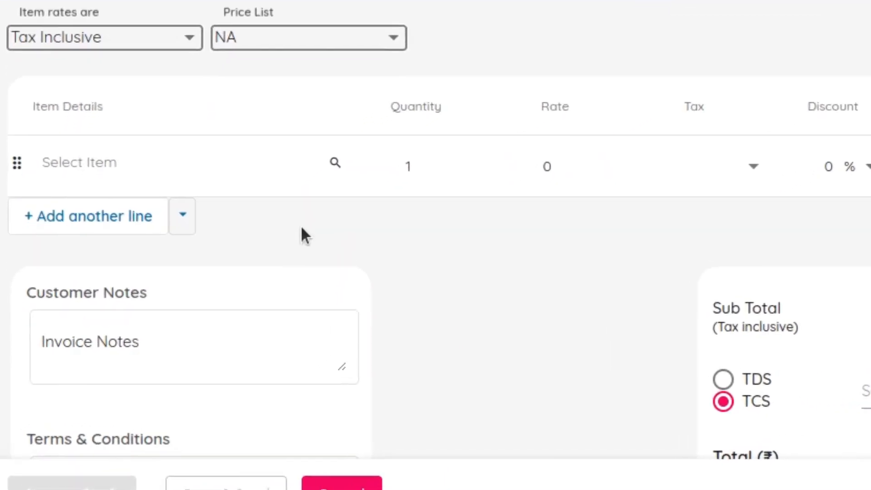
click(56, 156)
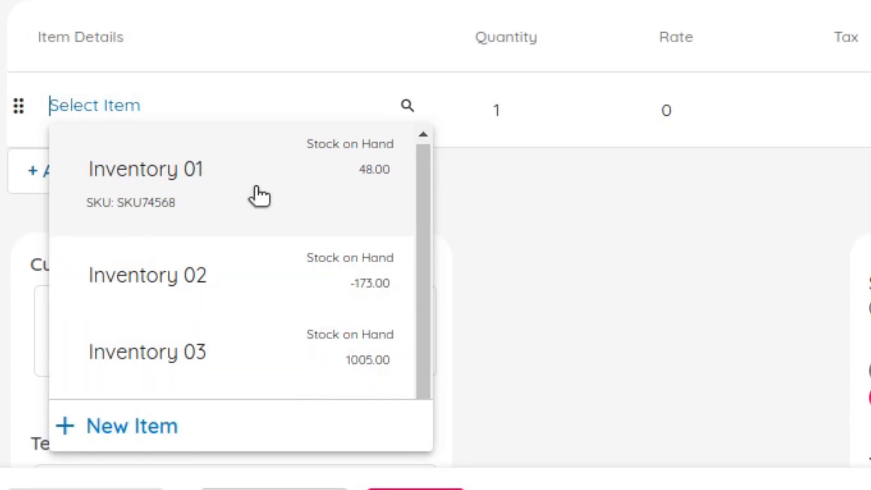
click(247, 358)
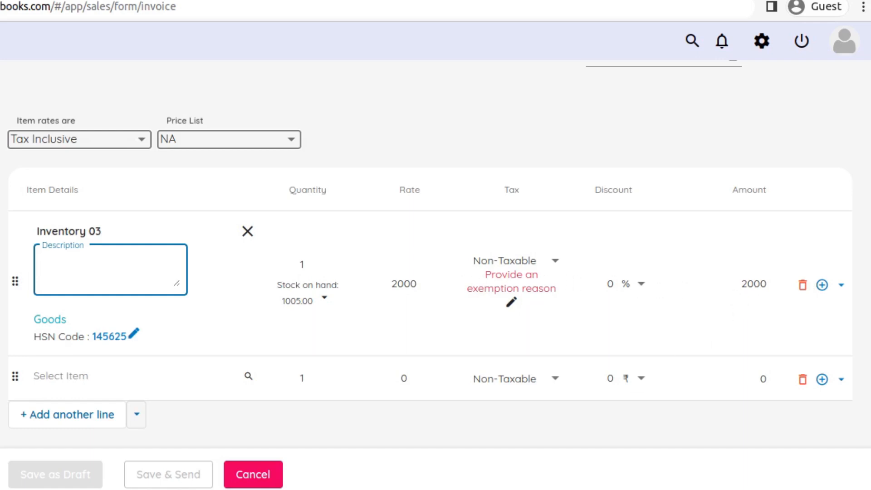
Select Cooper Labs as the invoice customer and decline enabling the associated price list
scroll(254, 177, up, 6)
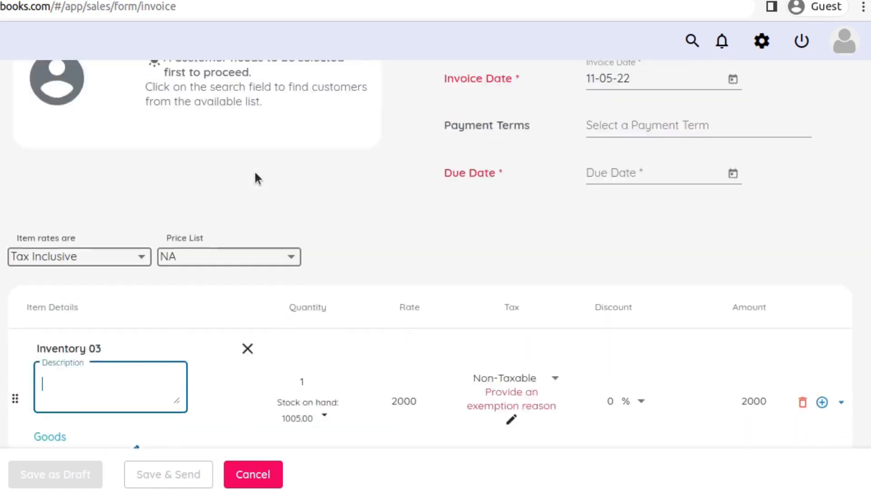
click(255, 145)
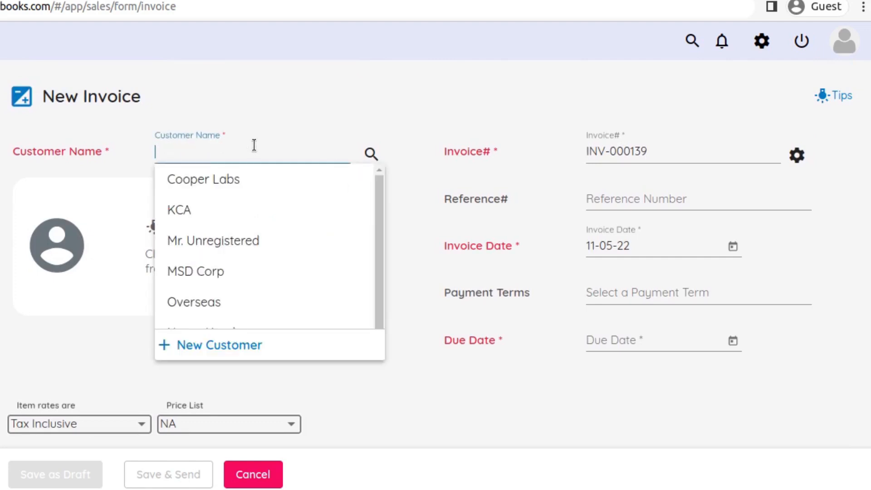
click(245, 181)
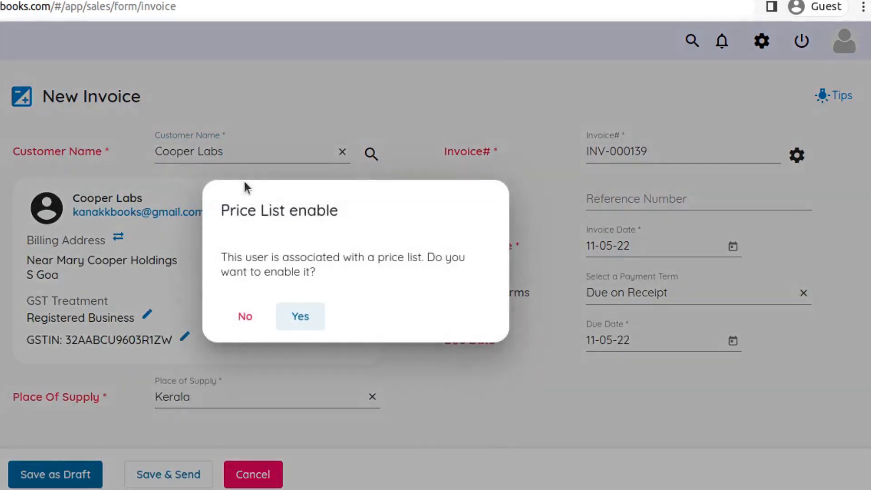
click(257, 317)
Remove Inventory 03 from the invoice's first item line
scroll(258, 321, down, 5)
scroll(258, 318, down, 4)
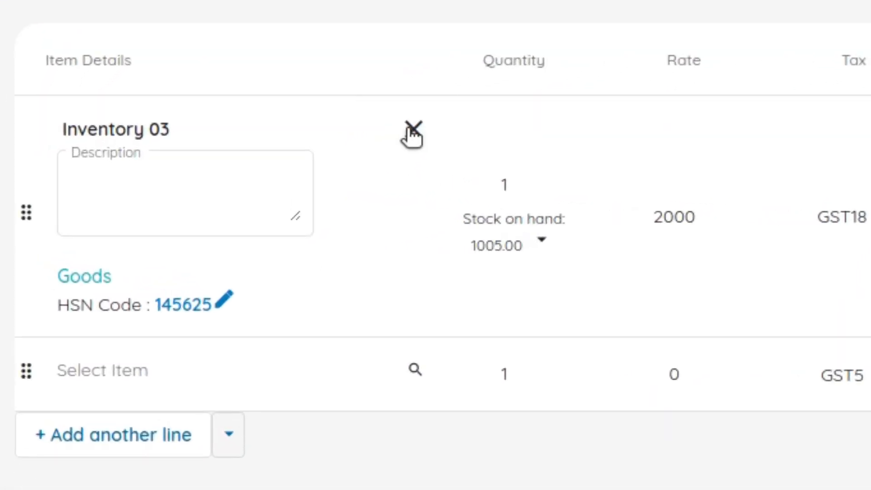
click(412, 129)
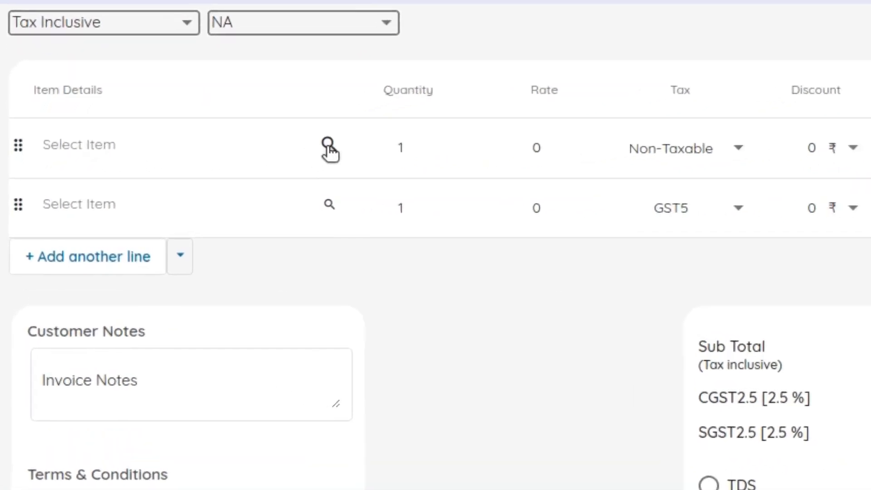
Use the advanced item search with the text "tory 03" to put Inventory 03 on the first item line
click(351, 135)
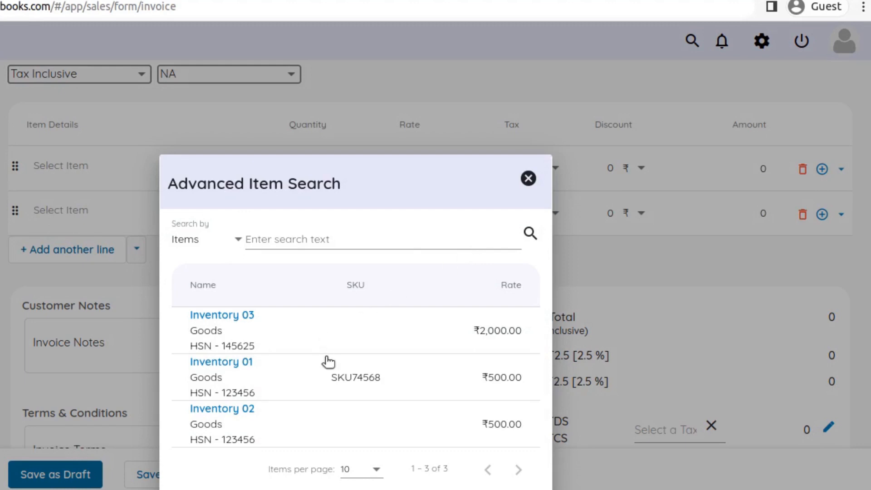
click(238, 242)
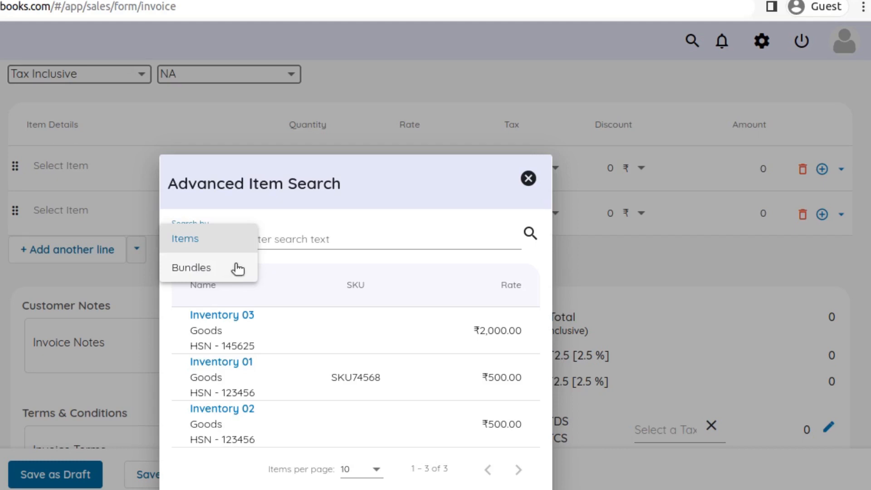
click(336, 262)
click(296, 233)
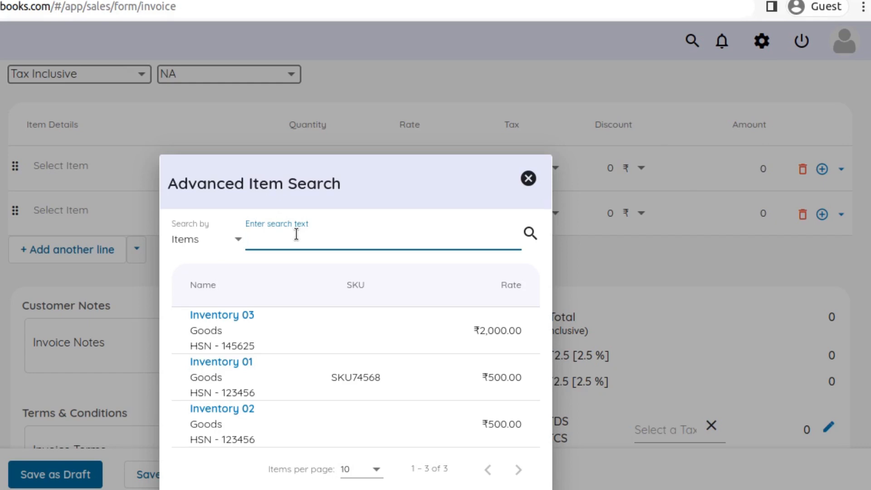
text(tory 03)
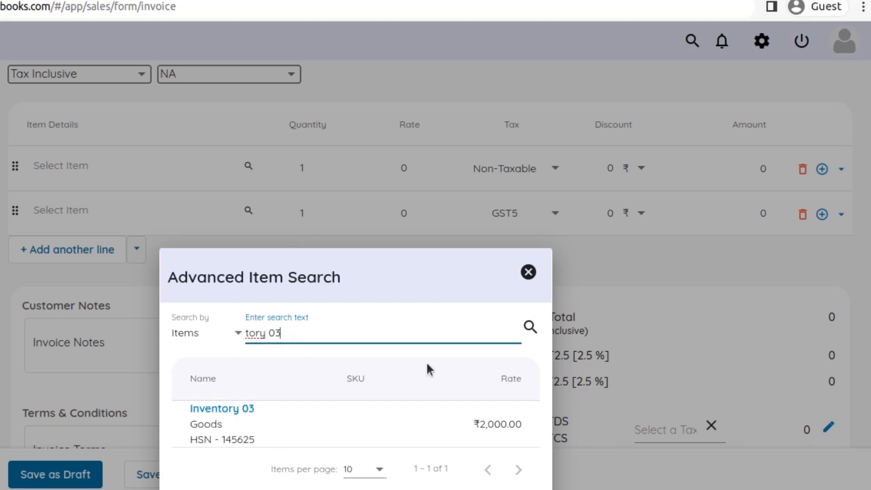
click(221, 409)
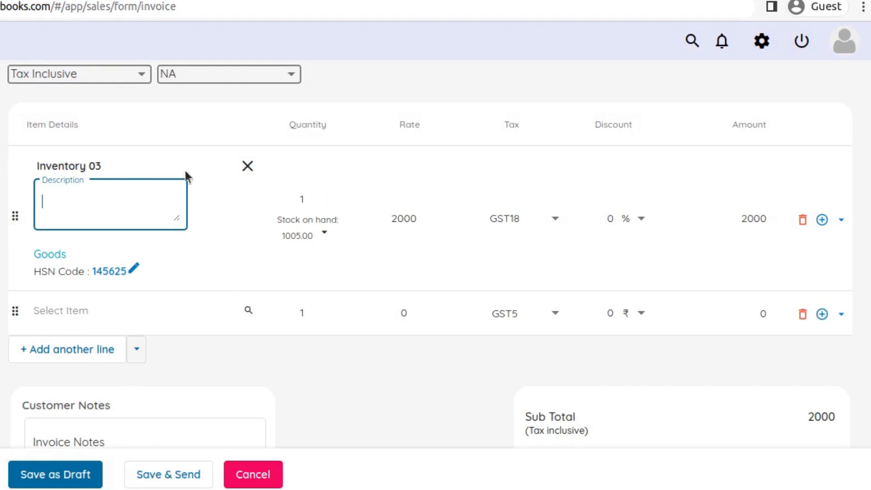
Clear Inventory 03 from the first item line and start a new item from there, looking through its form
click(248, 166)
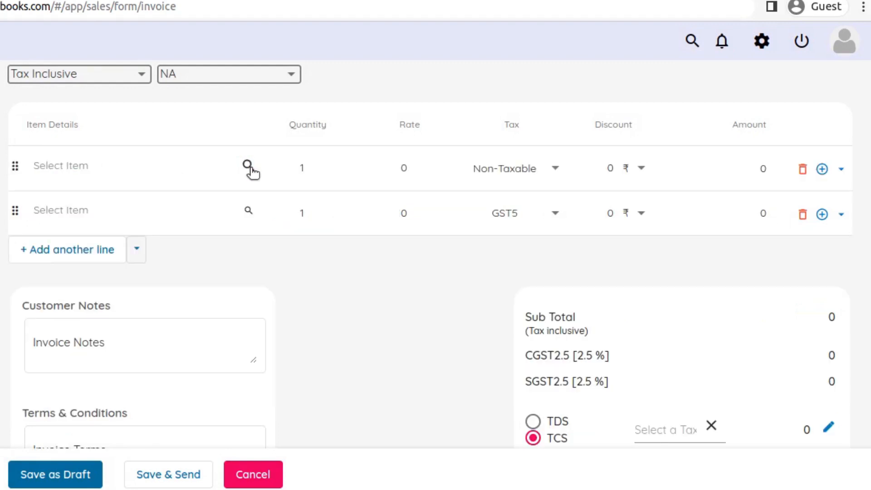
click(79, 165)
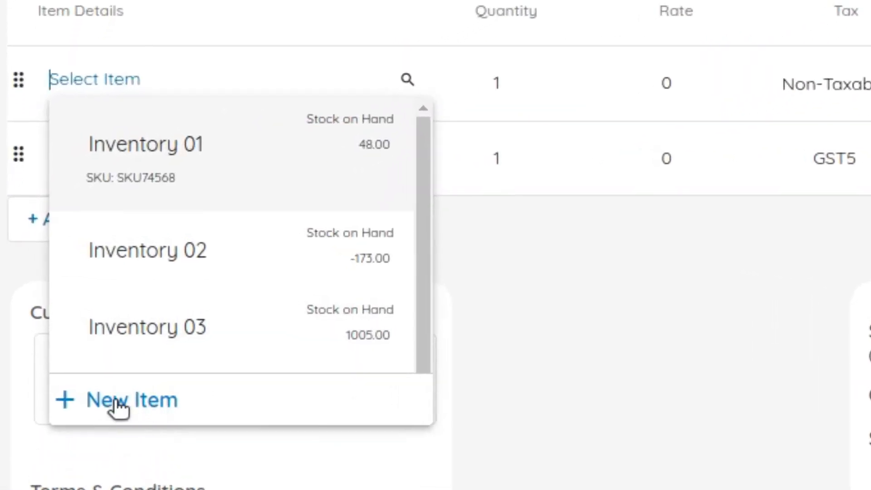
click(125, 401)
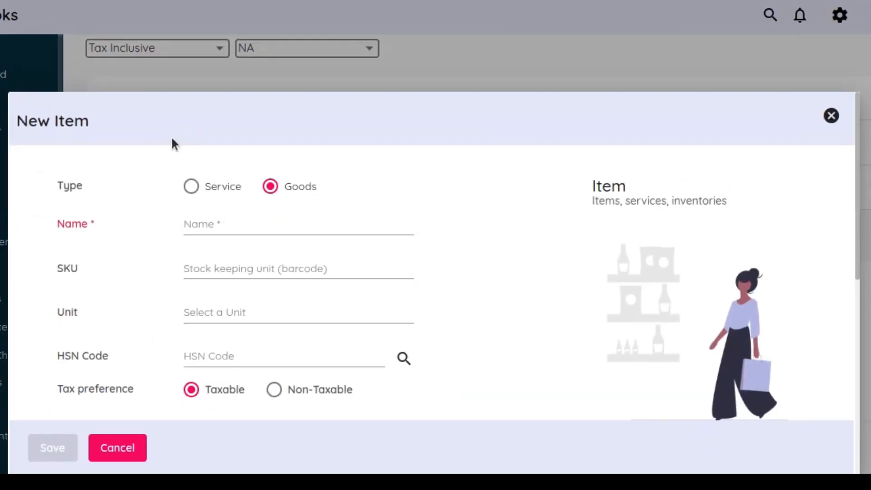
scroll(214, 195, down, 10)
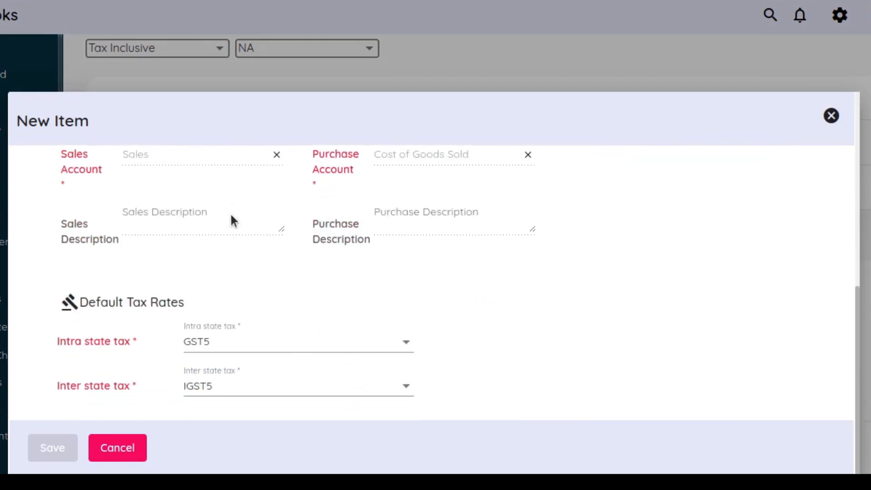
scroll(252, 261, up, 5)
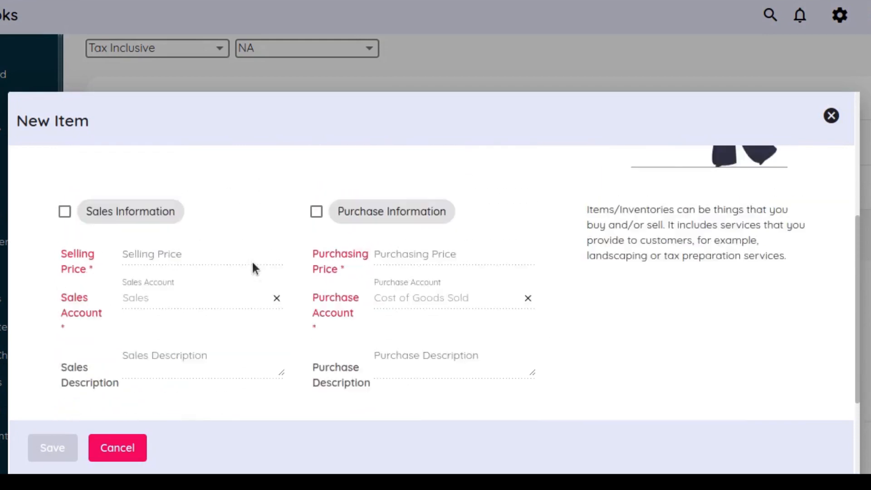
scroll(253, 264, up, 4)
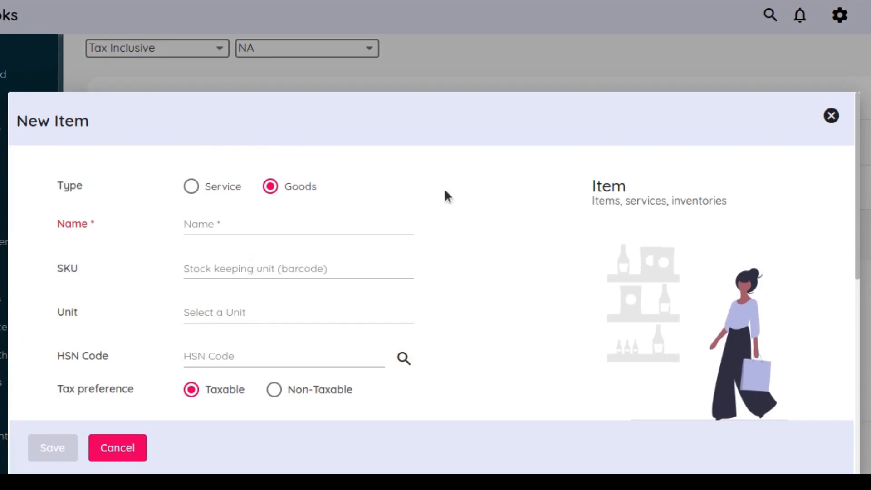
scroll(567, 227, down, 1)
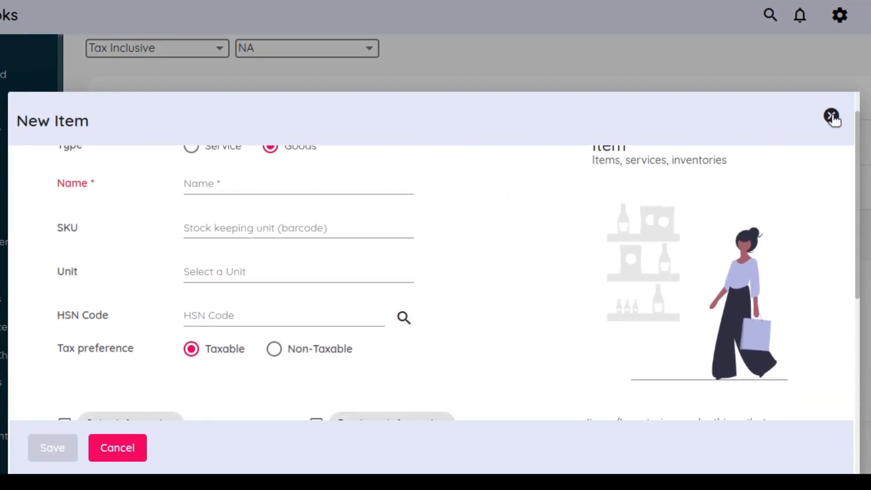
scroll(214, 241, up, 1)
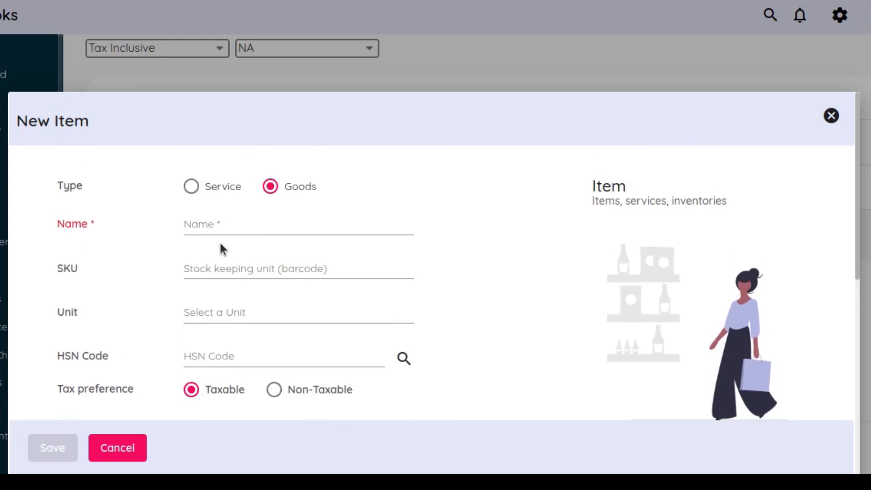
Name the new item "Item 001", give it the SKU 123444 and choose number as its unit
click(230, 221)
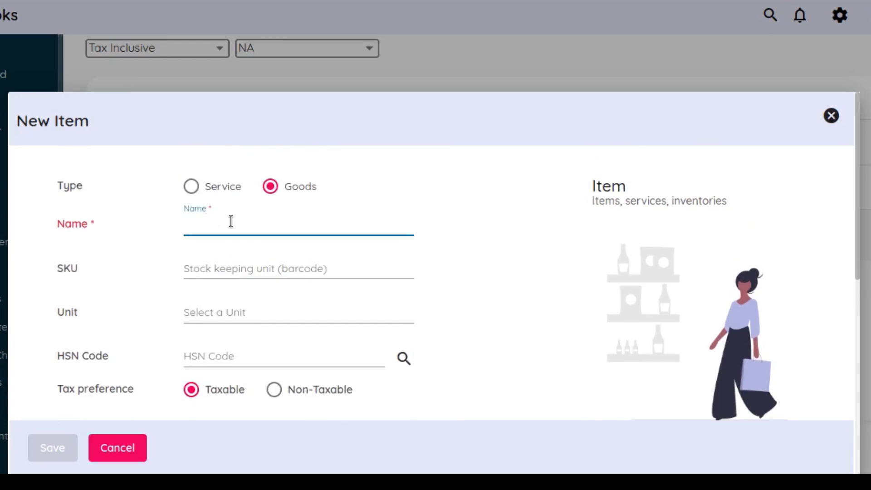
text(I)
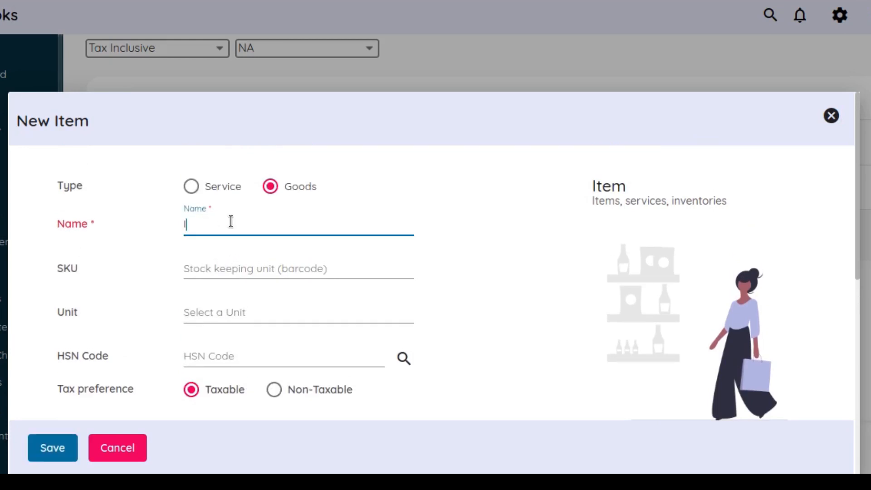
text(tem 001)
click(237, 268)
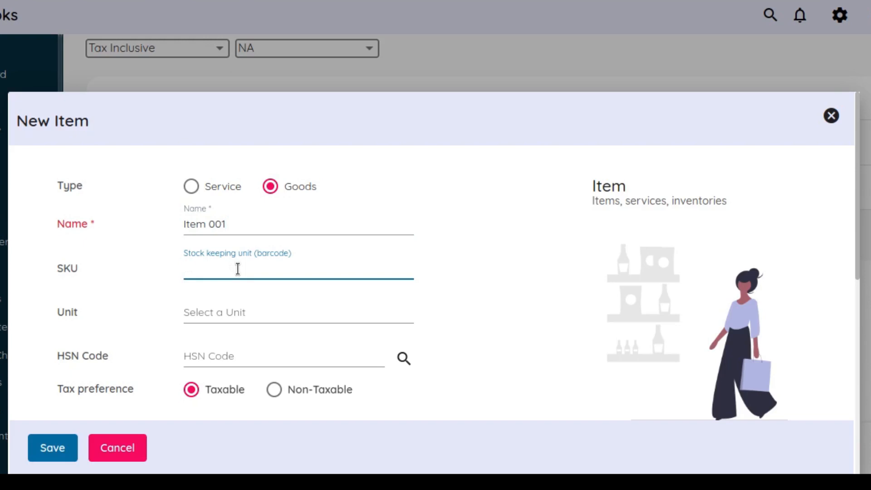
text(123444)
scroll(240, 305, down, 1)
click(229, 275)
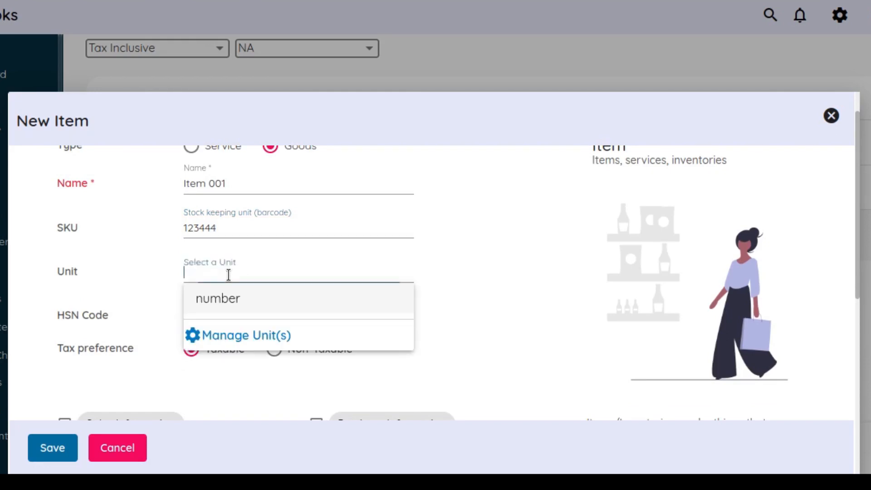
click(223, 297)
Enable the item's sales information with a selling price of 750 and save the new item
scroll(233, 309, down, 2)
scroll(236, 313, down, 2)
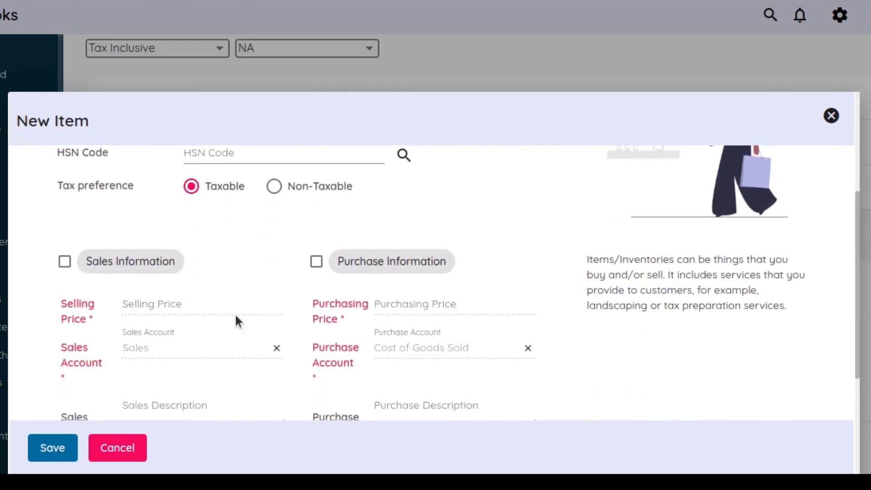
click(151, 268)
click(168, 299)
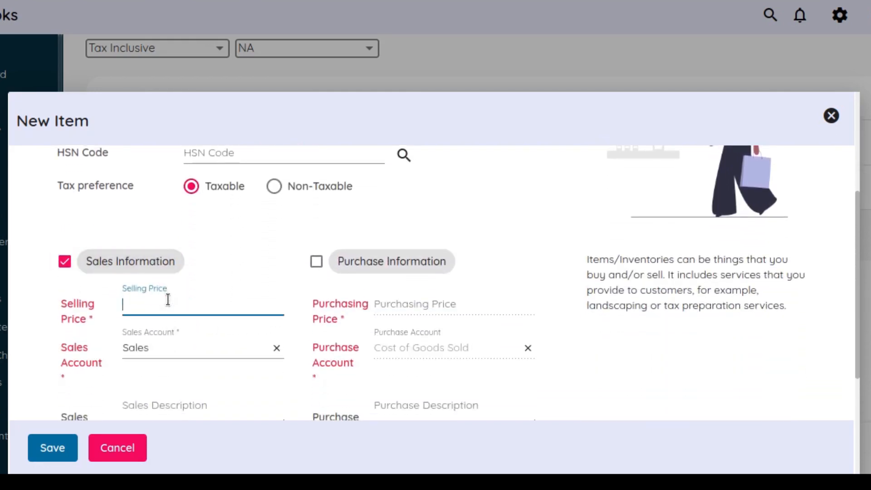
text(750)
scroll(362, 346, down, 3)
scroll(301, 355, down, 2)
click(56, 443)
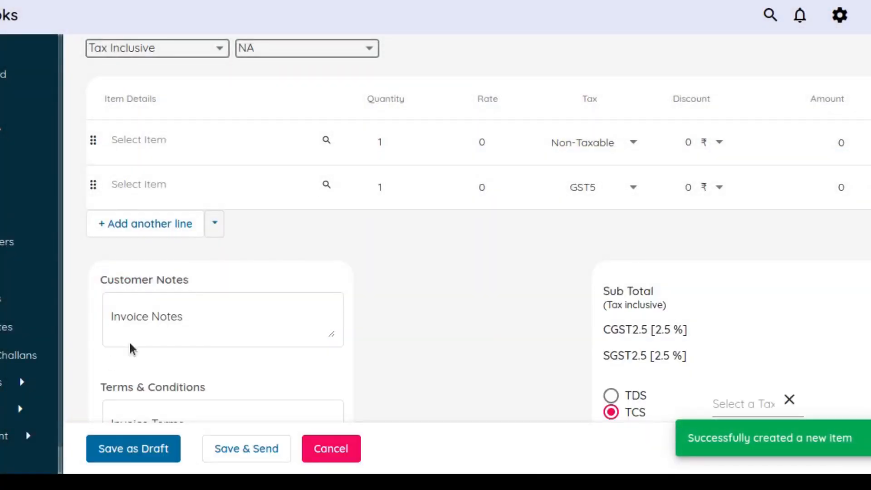
Add the newly created Item 001 to the invoice's first item line
scroll(383, 301, up, 3)
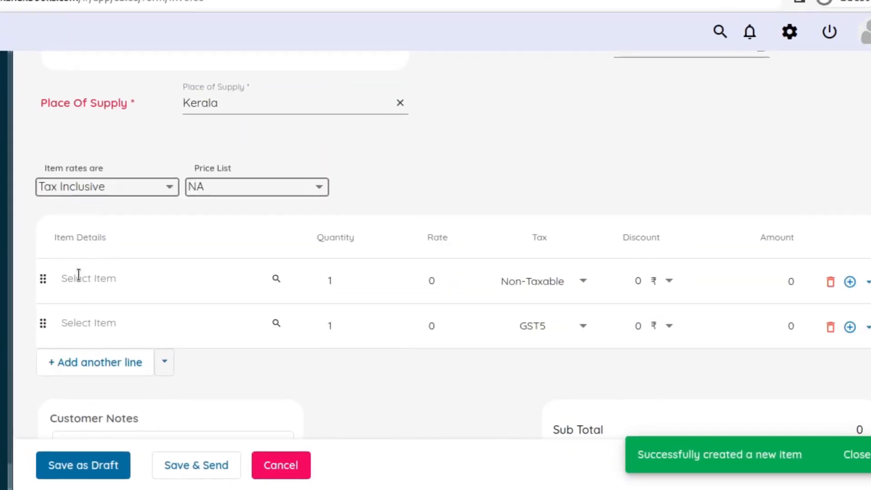
click(136, 140)
scroll(74, 362, down, 2)
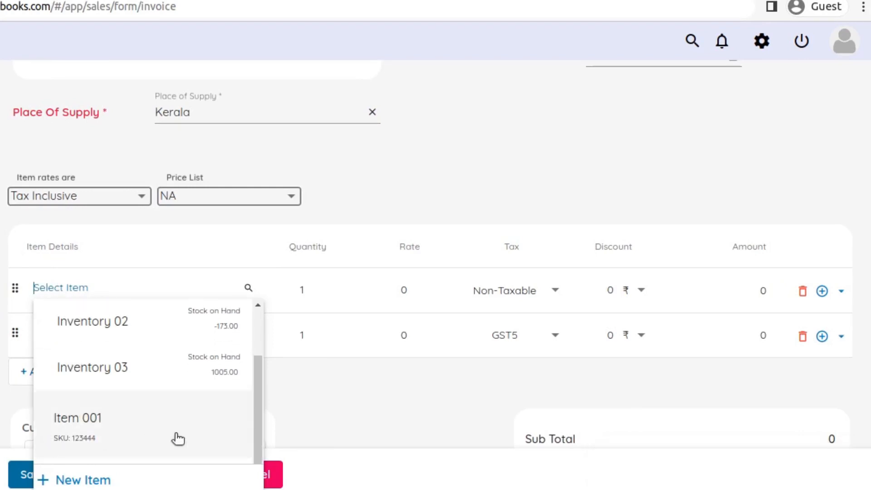
click(136, 435)
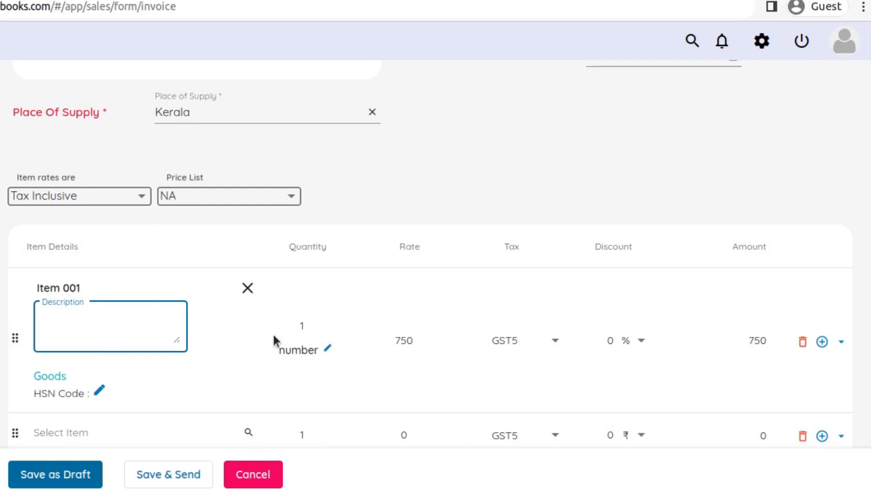
Replace Item 001 on the first item line with Inventory 01
click(249, 294)
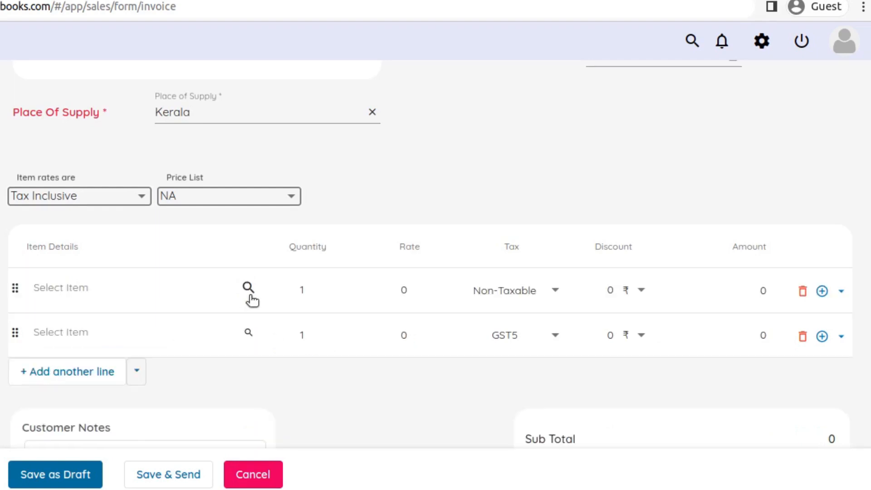
click(114, 287)
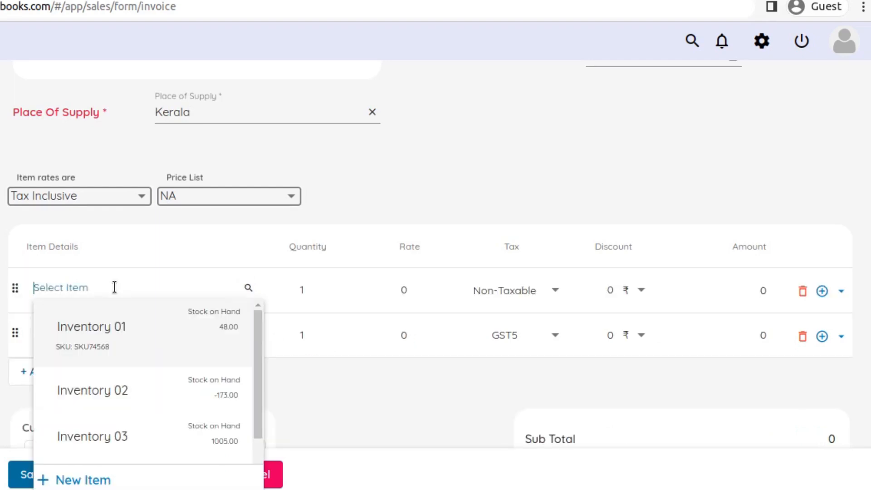
click(124, 345)
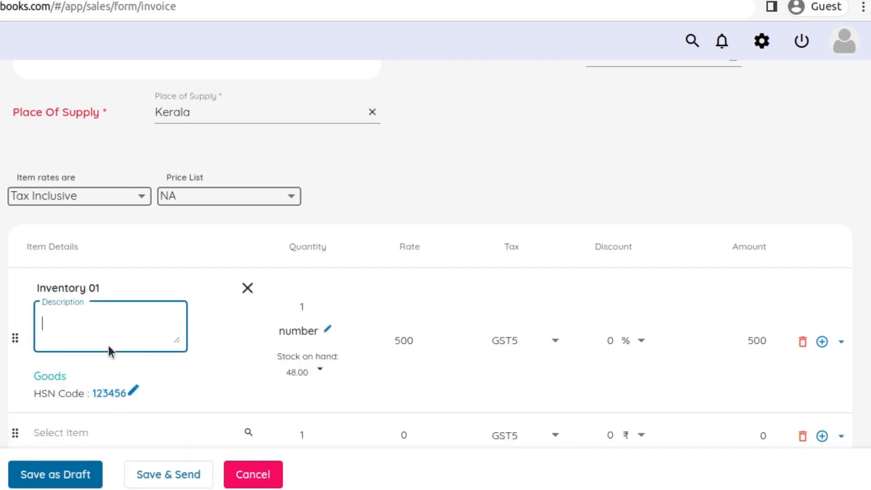
Change the HSN code of Inventory 01 on the first item line to 789114 and save it
click(220, 378)
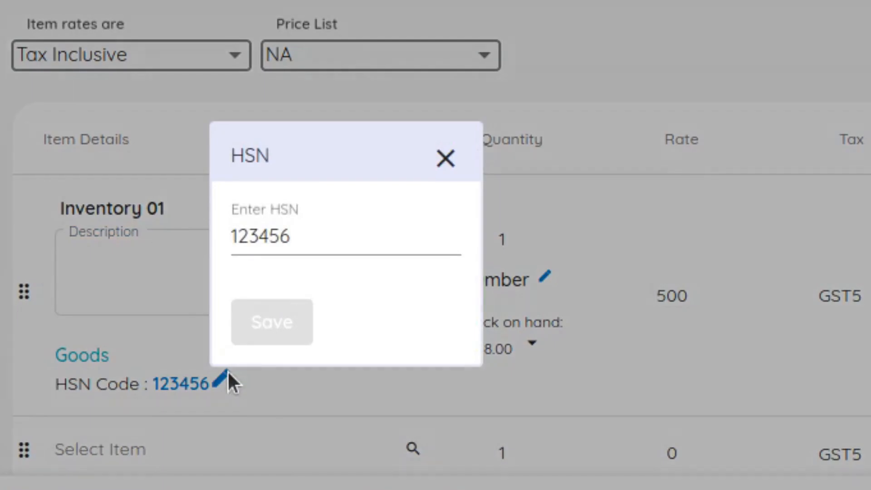
drag(272, 240, 222, 245)
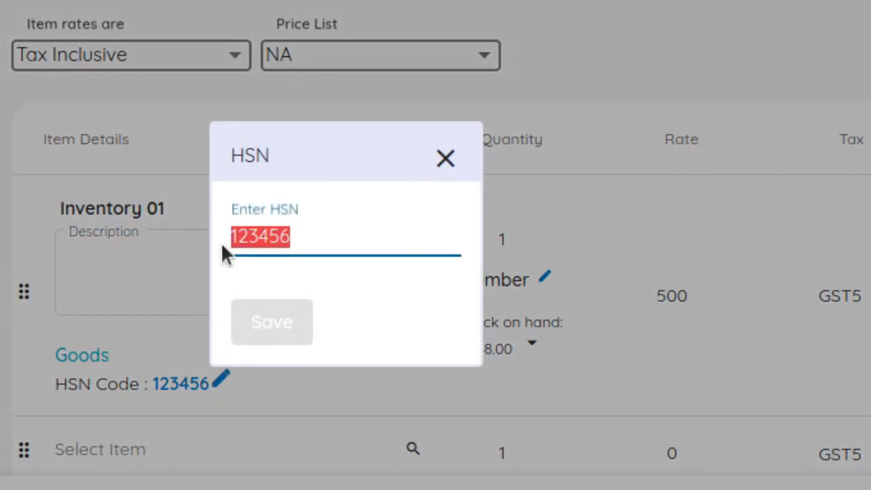
text(789114)
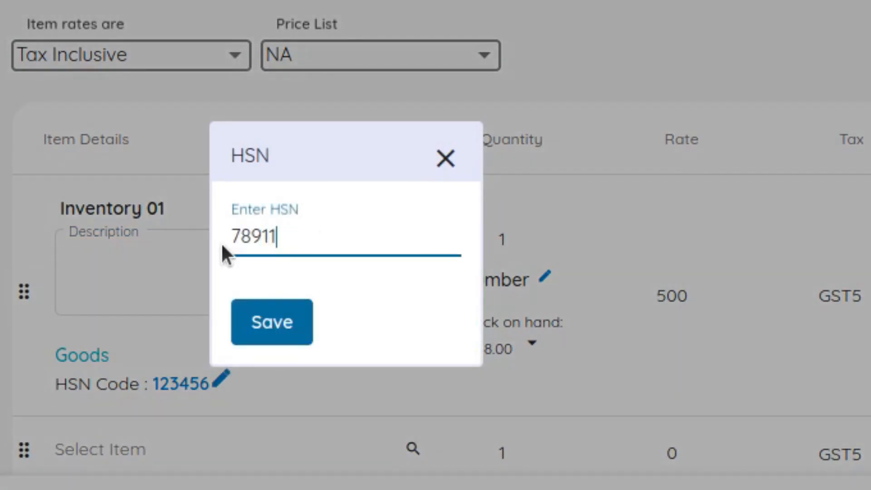
click(272, 321)
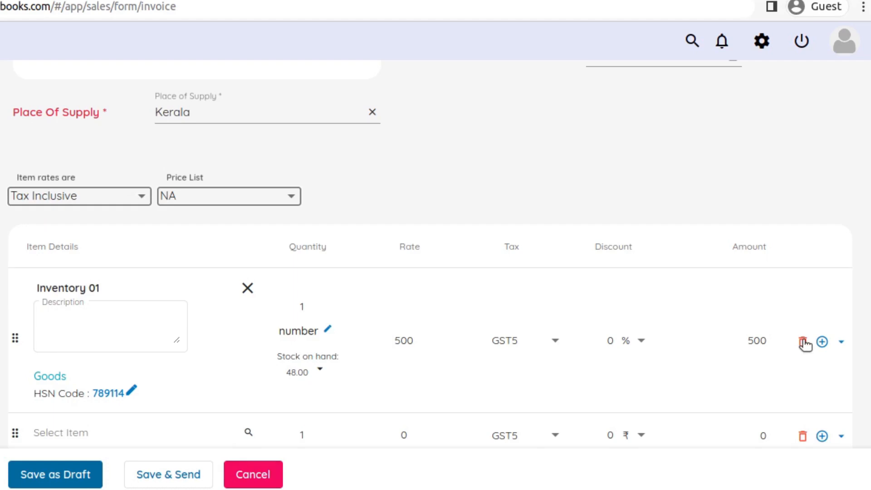
Clear Inventory 01 from the first item line and add another empty line to the item table
click(161, 333)
scroll(162, 331, down, 1)
scroll(162, 332, down, 2)
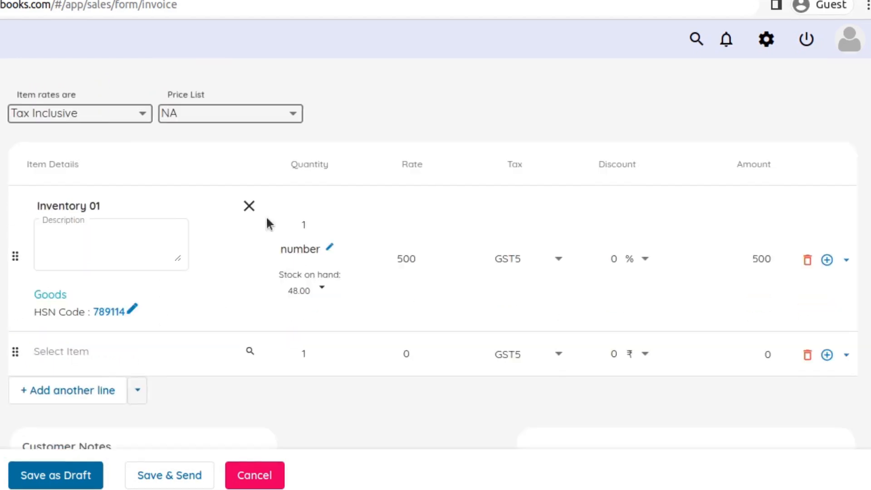
click(247, 207)
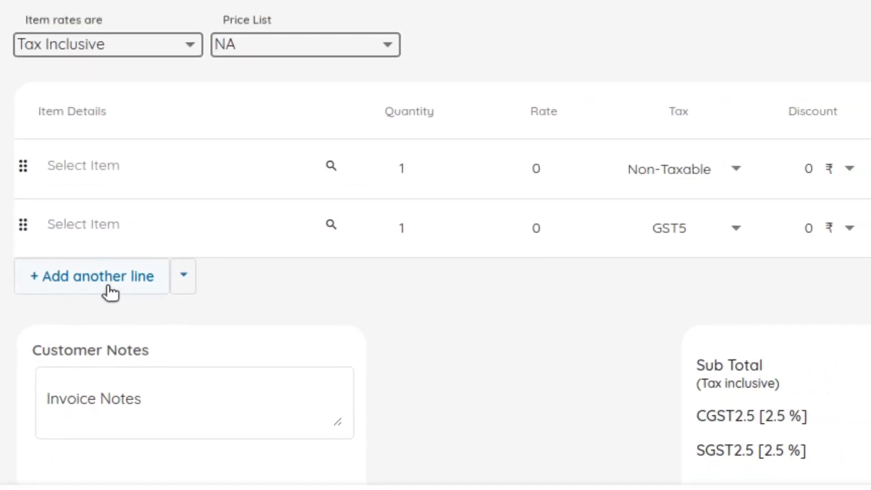
click(107, 286)
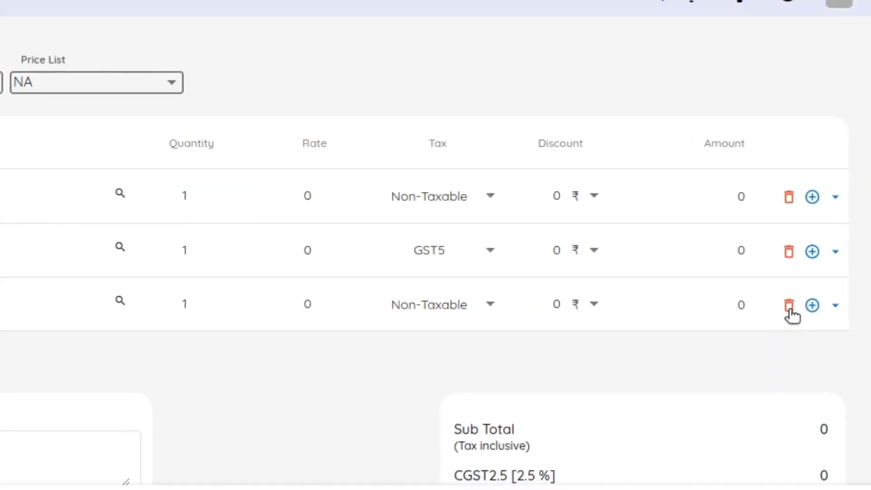
Delete the third and second empty item lines, leaving only the first line in the table
click(770, 314)
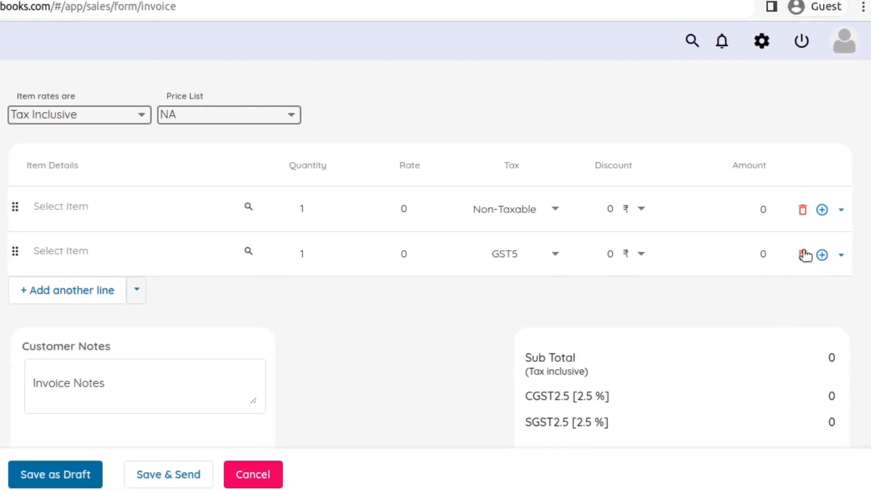
click(801, 254)
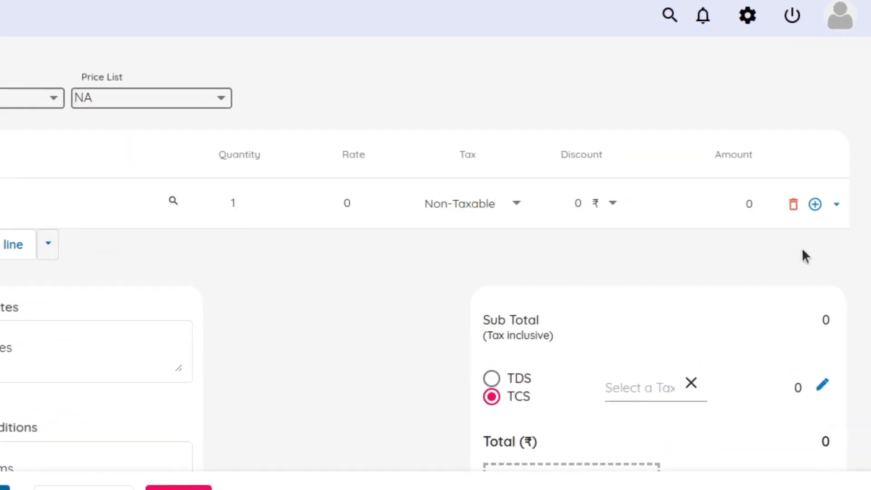
Insert two empty item lines using the first line's add option, and delete both extra lines again
click(797, 191)
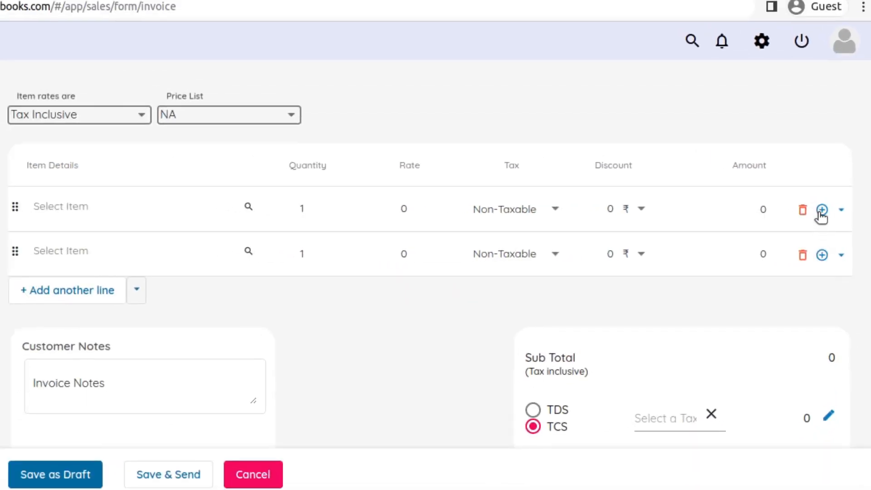
click(820, 211)
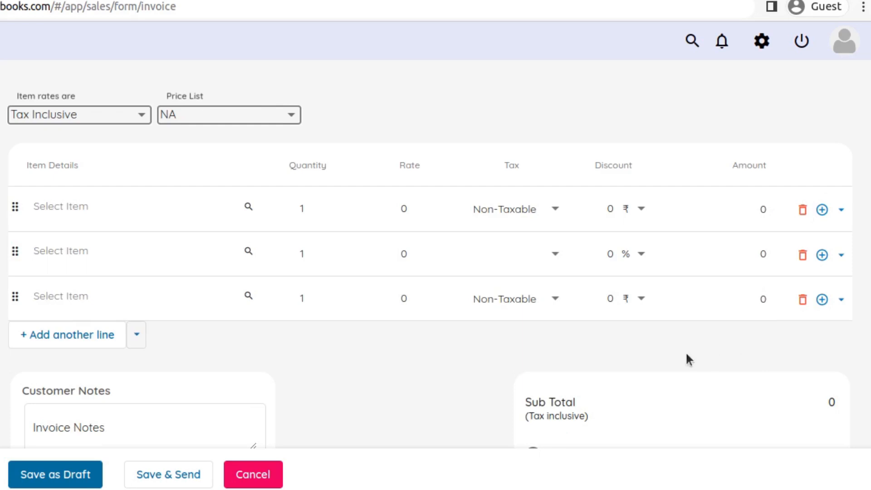
click(801, 257)
click(802, 257)
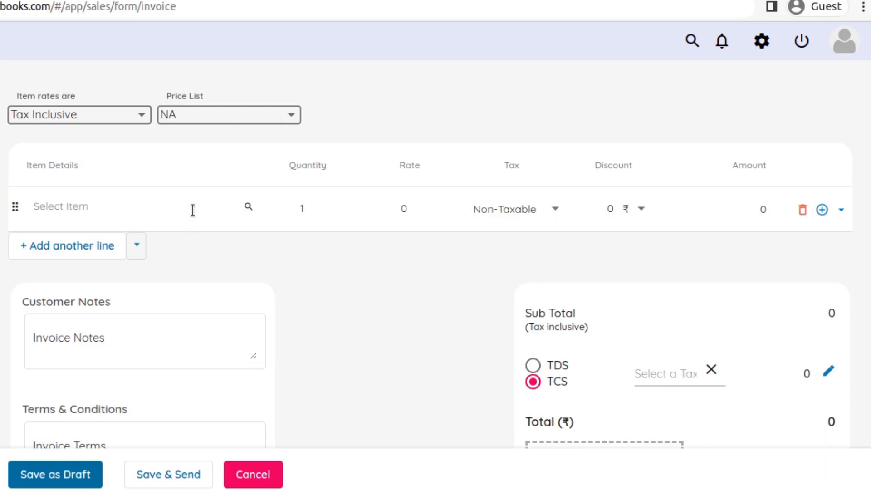
Select Inventory 01 on the empty item line and set its quantity to 5
click(98, 203)
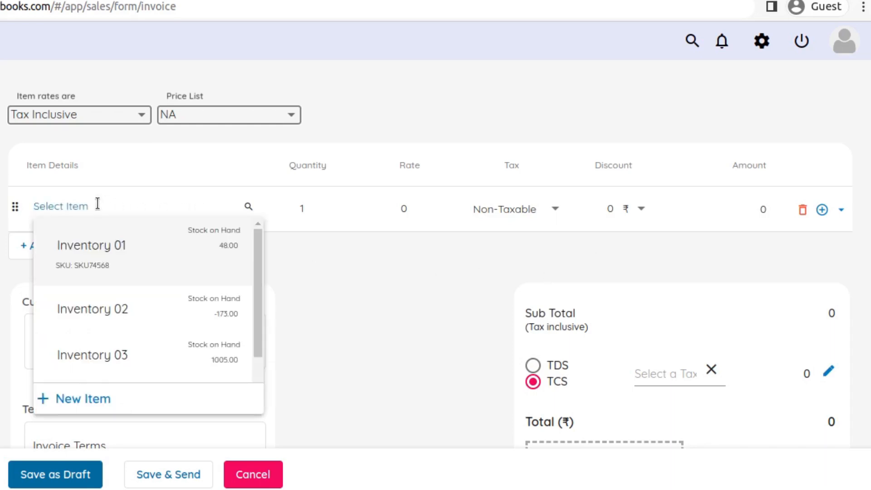
click(117, 253)
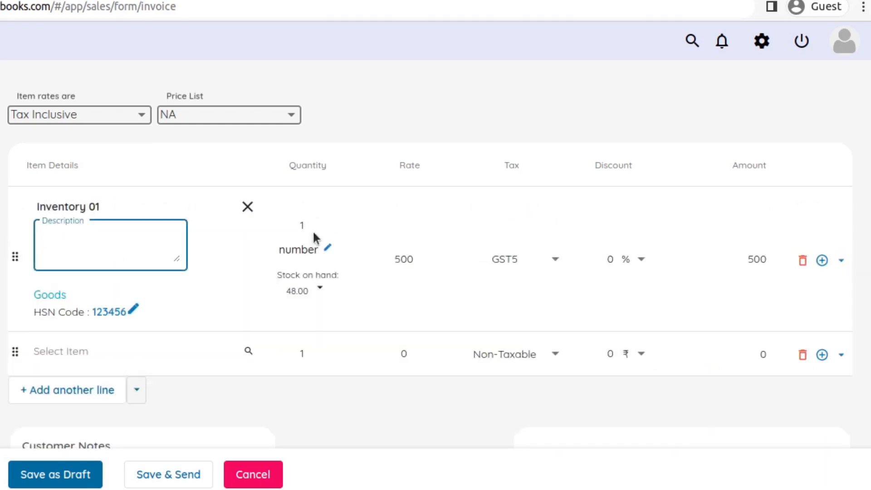
click(323, 222)
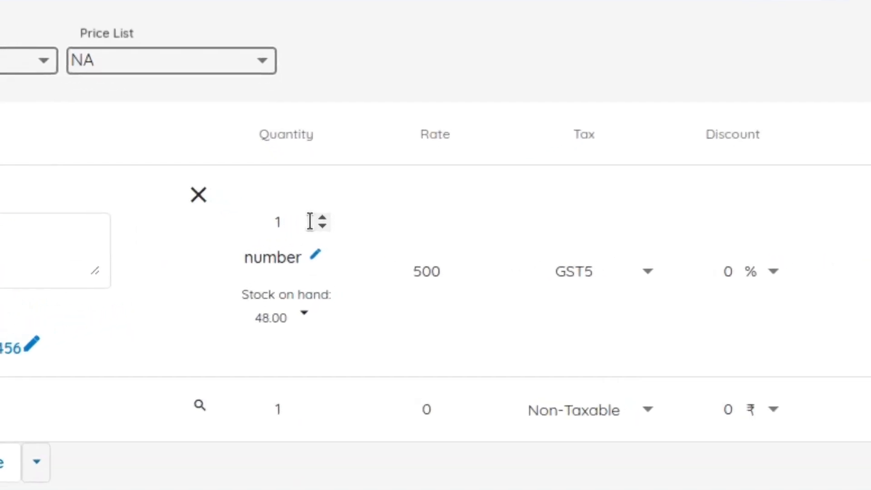
key(BackSpace)
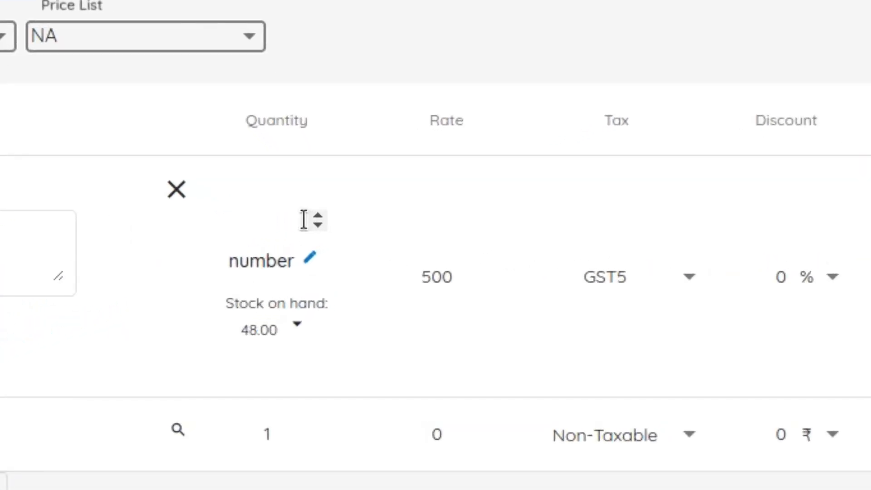
text(5)
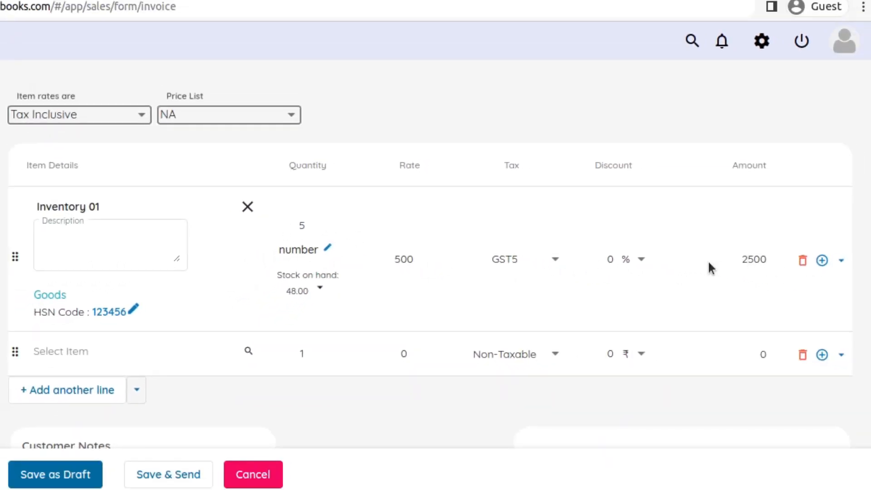
Review the invoice totals and set the rate of Inventory 01 to 700
scroll(798, 267, down, 5)
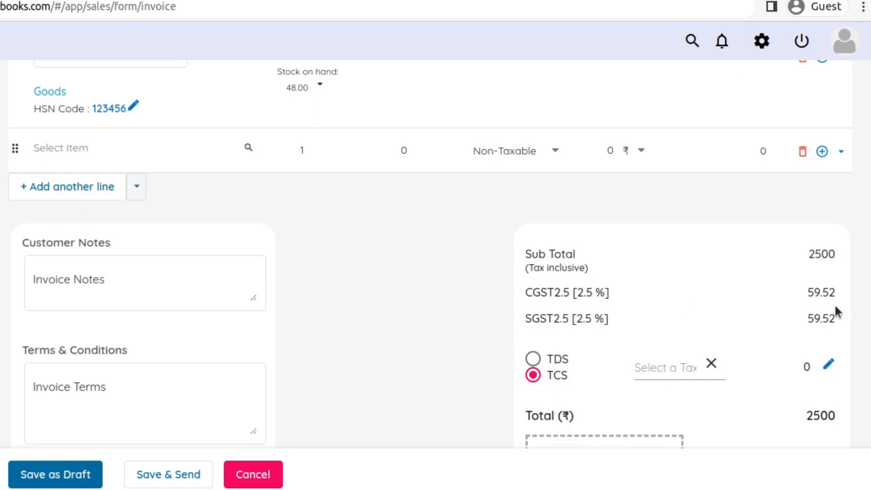
scroll(827, 320, down, 2)
scroll(824, 338, down, 1)
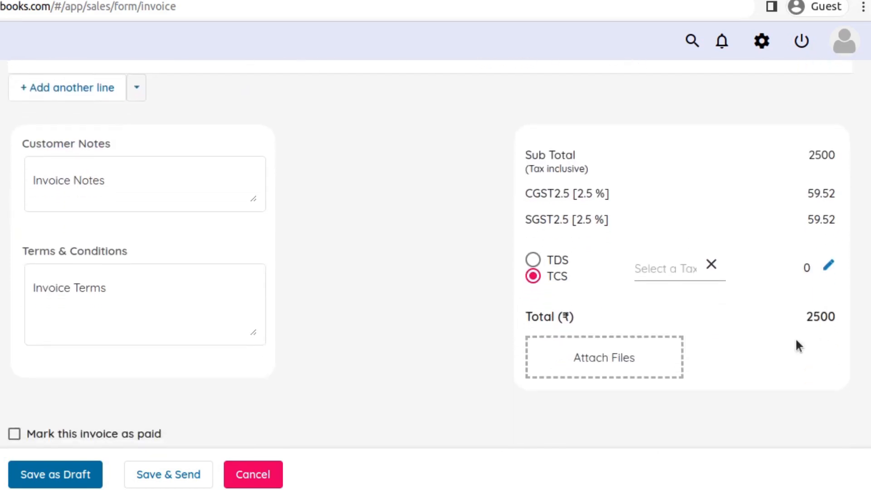
scroll(796, 340, up, 6)
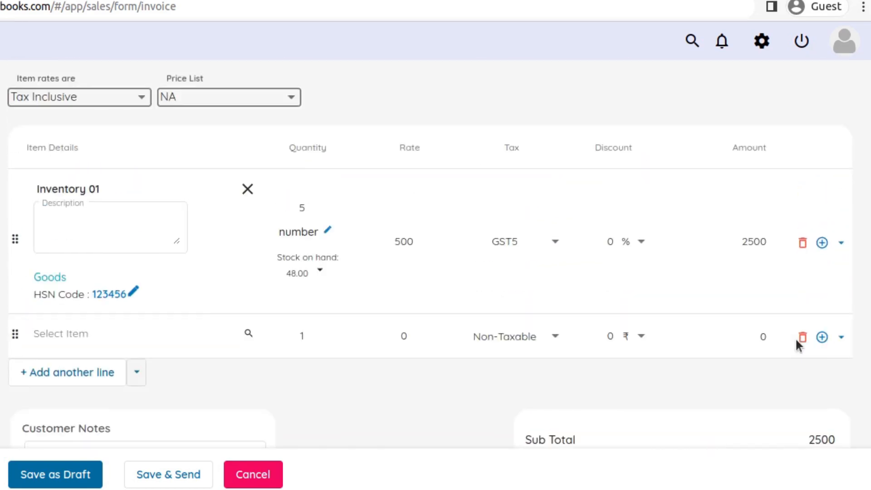
scroll(786, 344, up, 1)
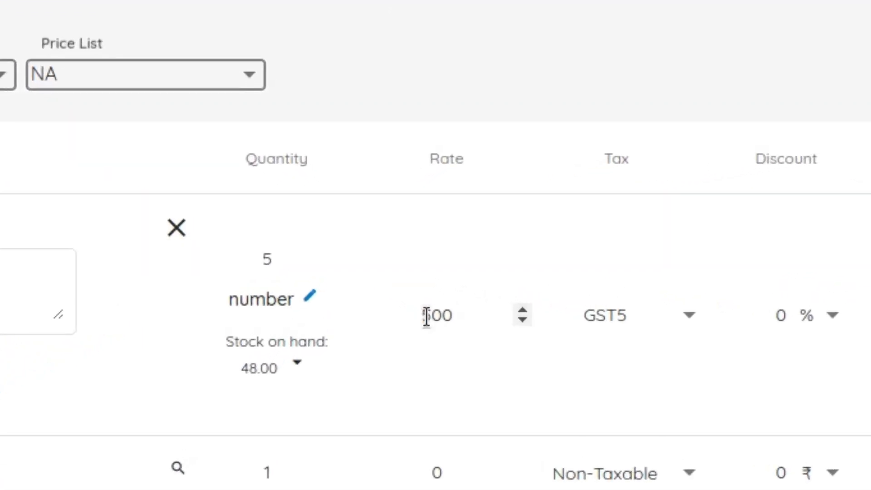
click(436, 315)
key(BackSpace)
text(7)
click(484, 351)
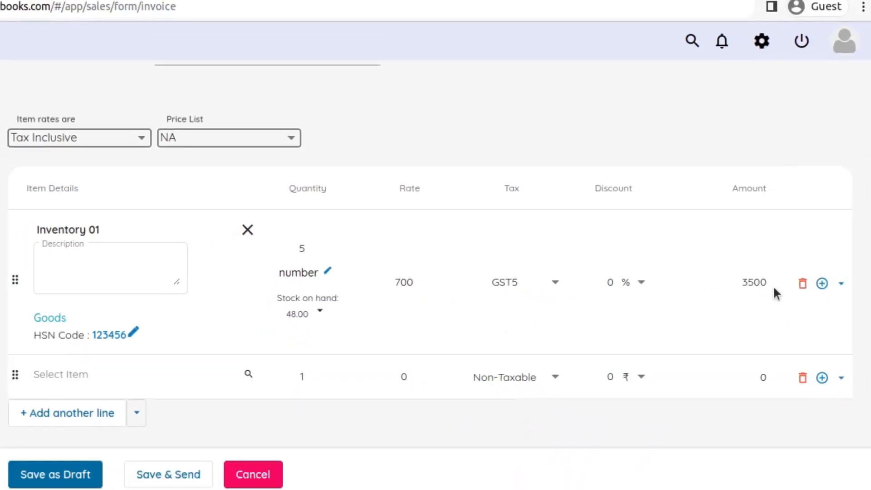
Change the tax of the Inventory 01 line to GST12
scroll(777, 385, down, 7)
scroll(777, 385, up, 4)
scroll(778, 384, up, 3)
click(542, 280)
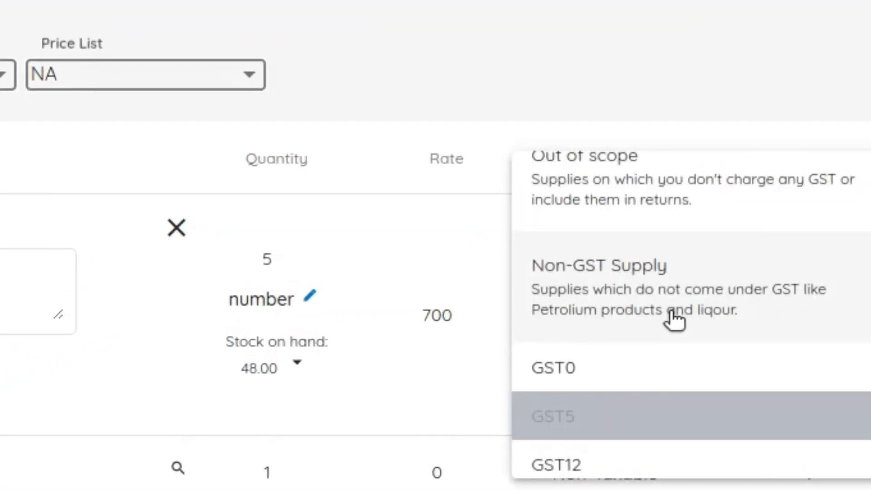
scroll(676, 310, down, 3)
click(546, 359)
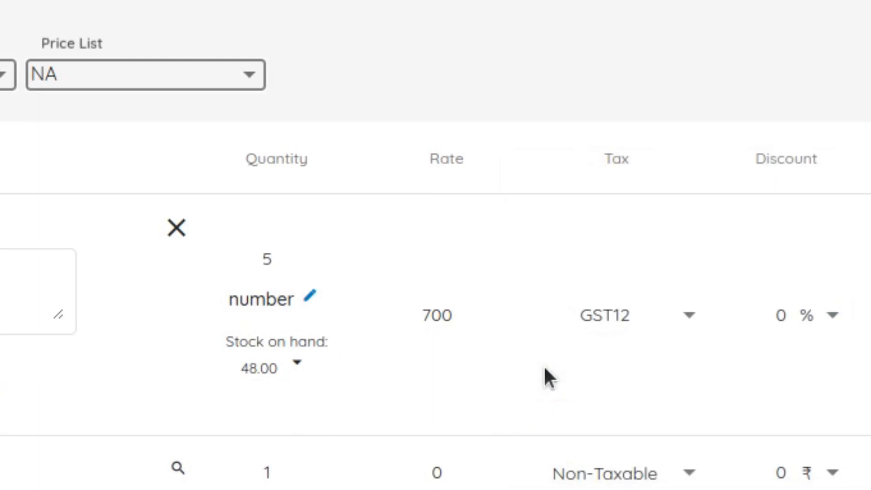
Check the tax amounts in the totals and give the Inventory 01 line a 10 % discount
scroll(526, 322, down, 4)
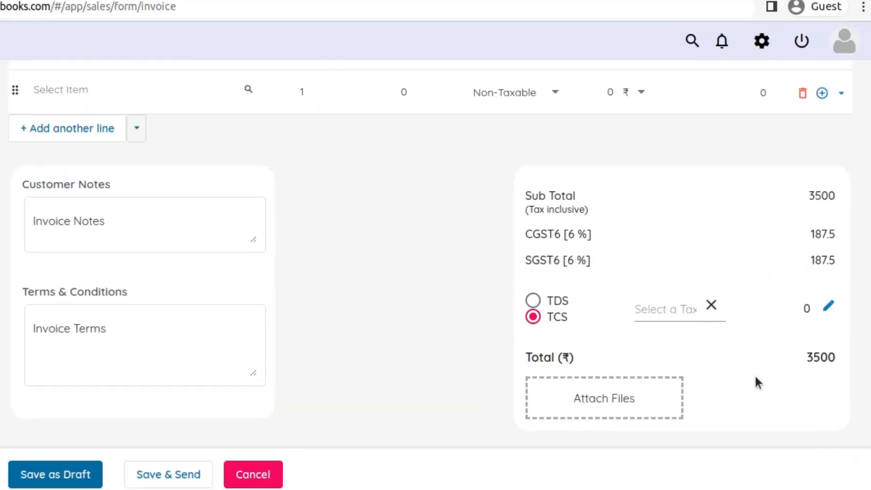
scroll(755, 378, up, 5)
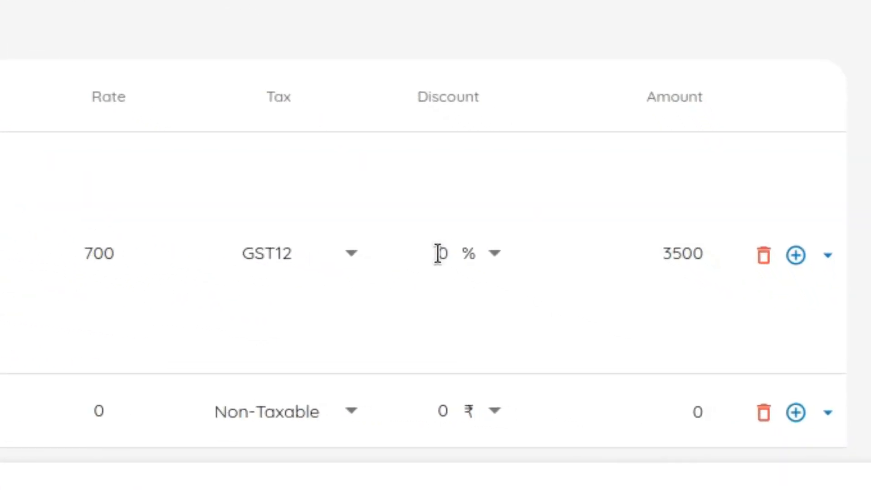
click(437, 253)
text(1)
Switch the discount type of the Inventory 01 line from percent to rupees (₹)
scroll(751, 284, down, 5)
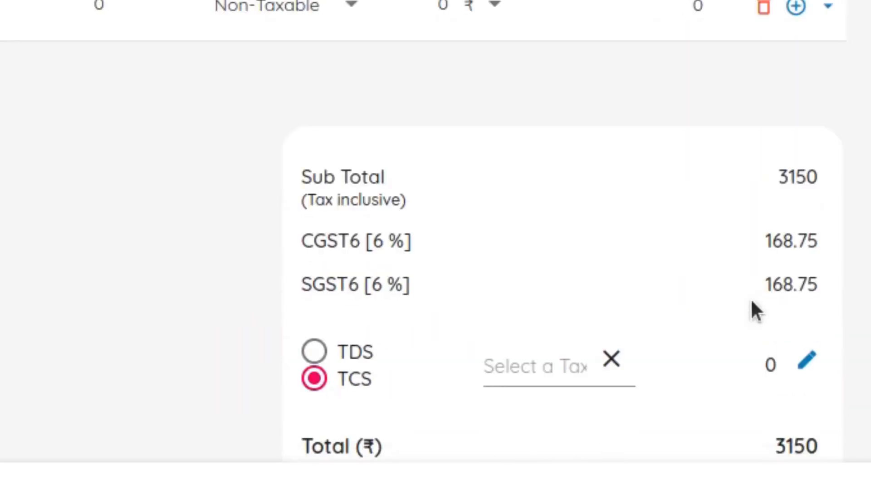
scroll(751, 316, up, 5)
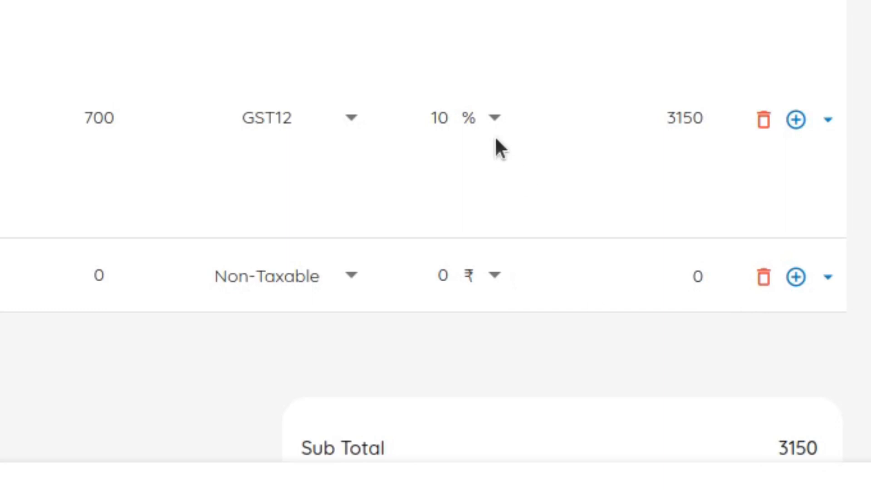
click(494, 118)
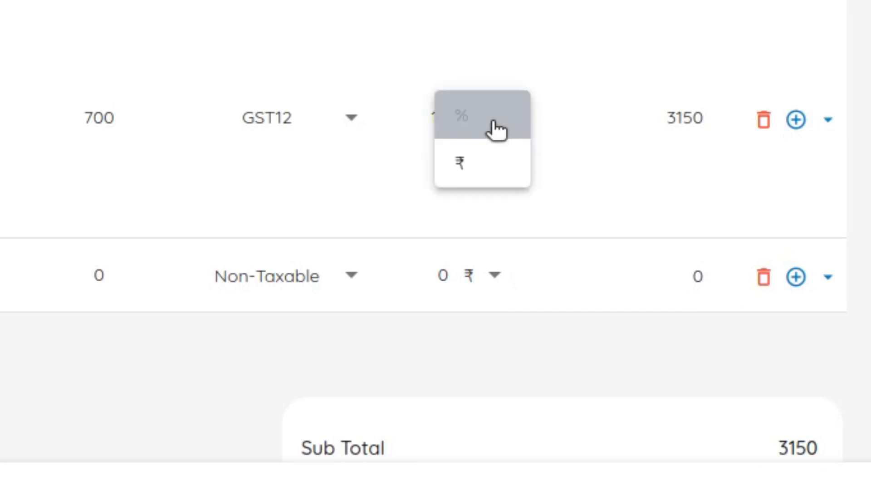
click(493, 168)
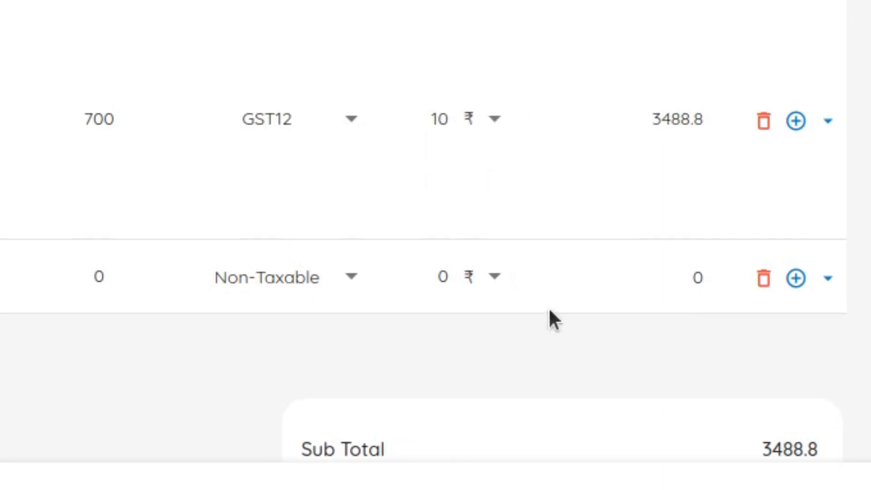
Compare the line amount with the invoice total and delete the Inventory 01 line
scroll(549, 312, up, 2)
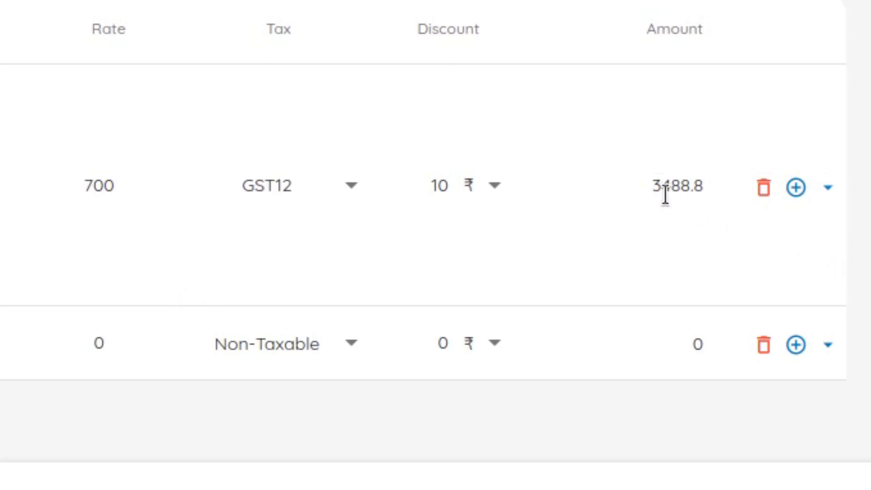
scroll(667, 262, down, 5)
scroll(666, 266, down, 8)
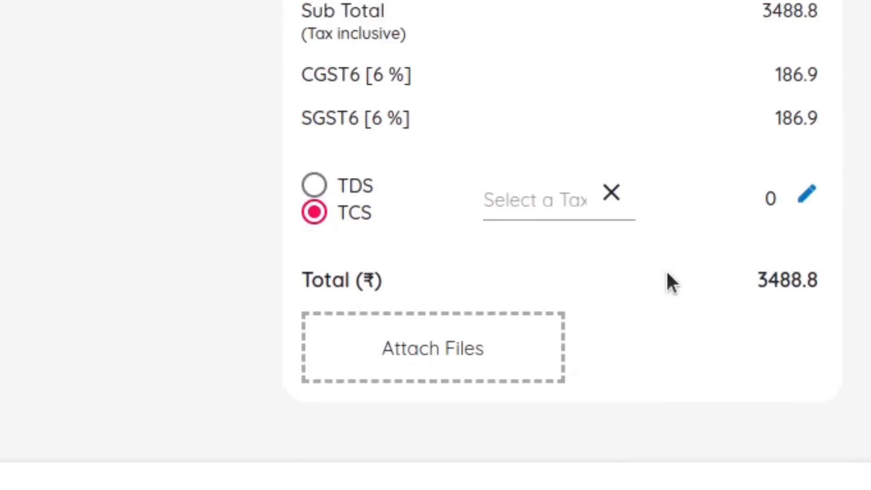
scroll(667, 272, up, 7)
scroll(667, 271, up, 6)
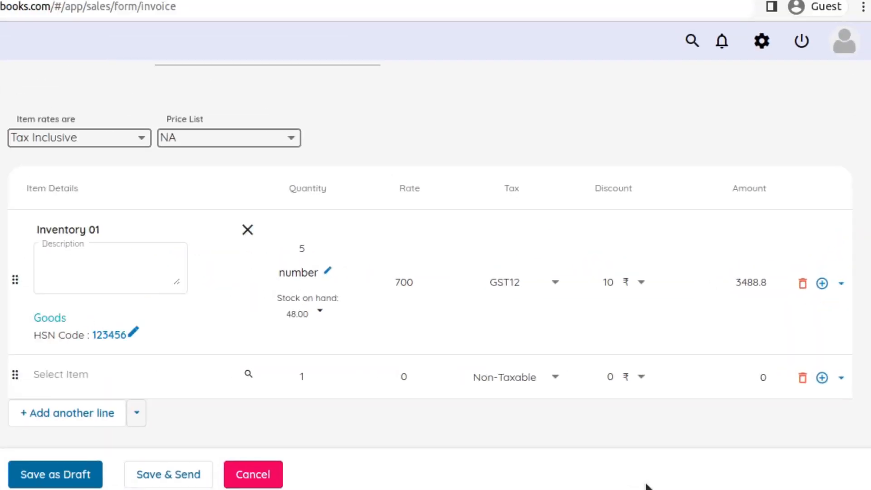
click(803, 284)
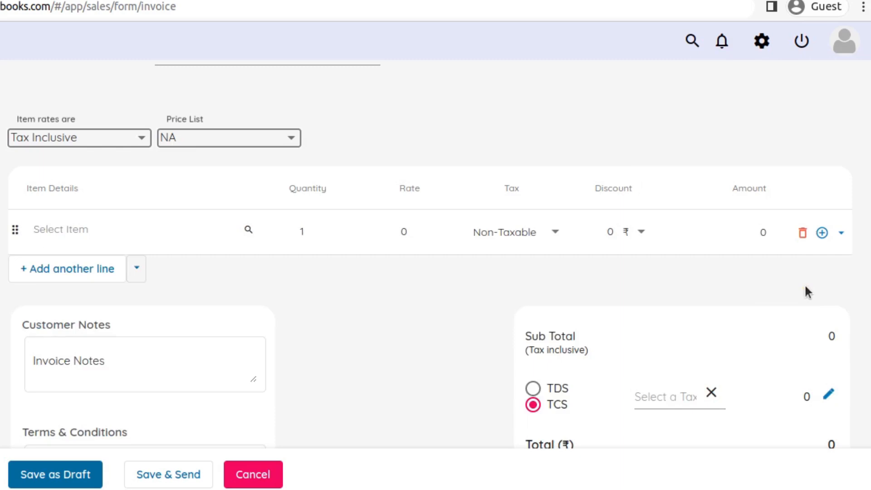
Add Inventory 01 to the remaining empty item line and raise its quantity to 5
click(114, 231)
click(114, 278)
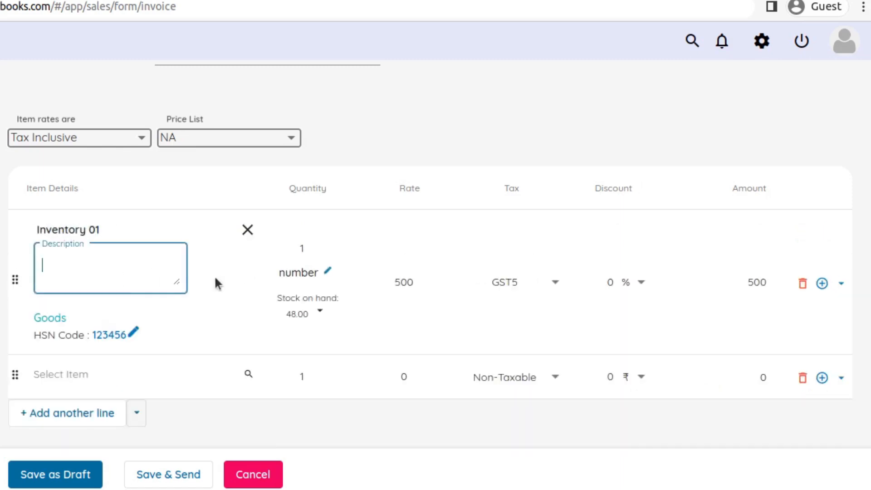
click(323, 250)
click(332, 245)
click(332, 245)
click(332, 245)
click(332, 245)
click(389, 253)
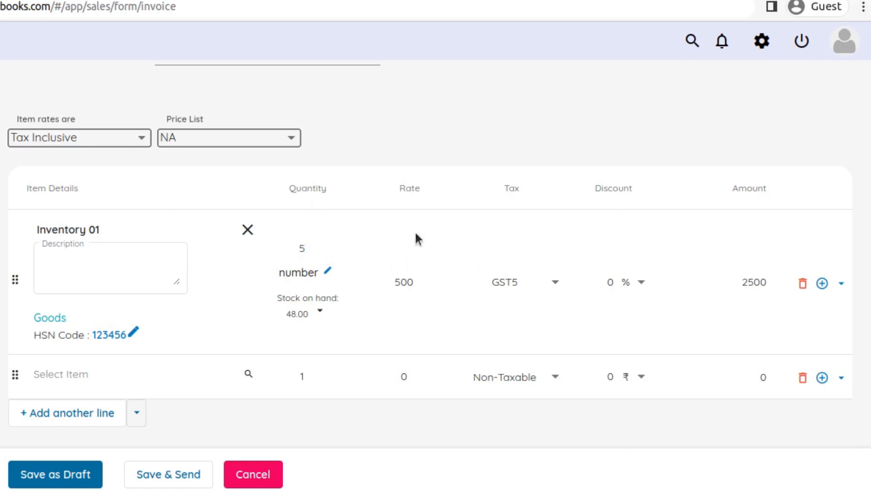
Set the item rates to Tax Exclusive and compare the tax amounts in the invoice totals
scroll(415, 236, down, 5)
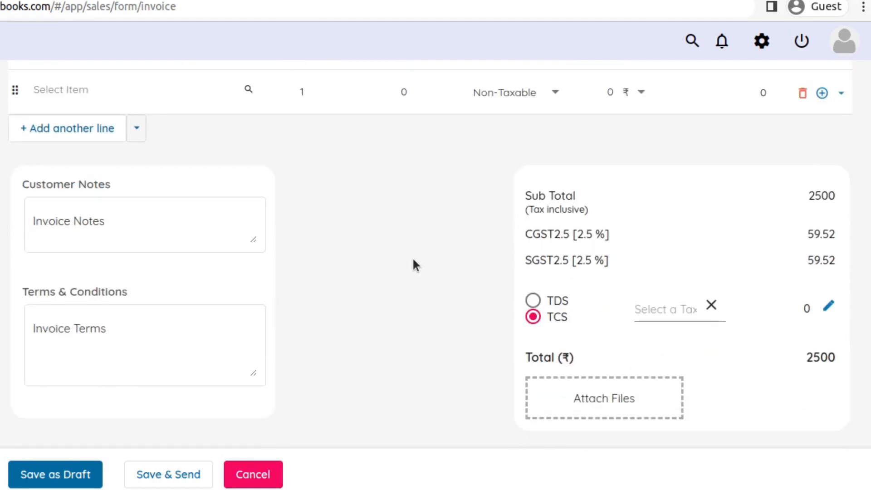
scroll(412, 257, up, 5)
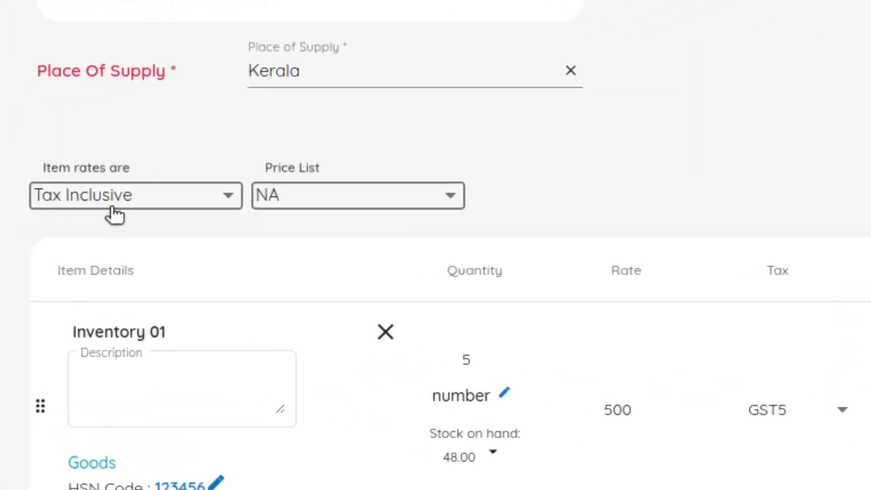
click(111, 204)
click(117, 240)
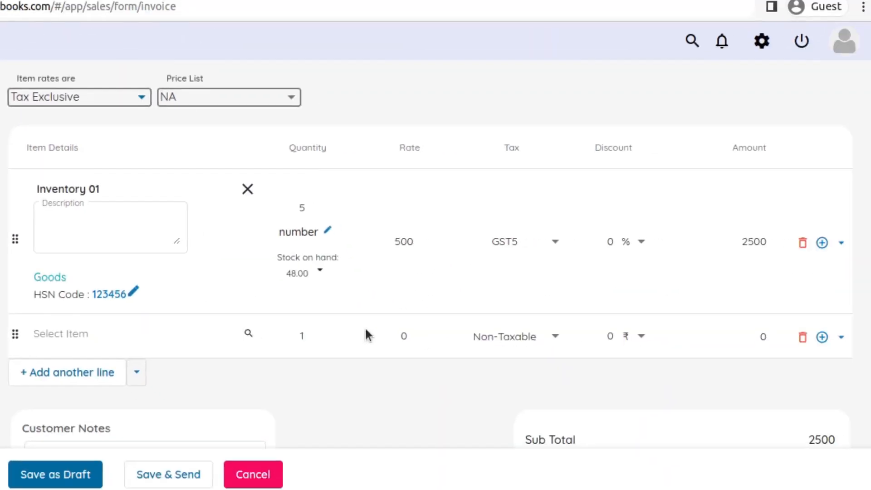
scroll(366, 331, down, 2)
scroll(368, 333, down, 3)
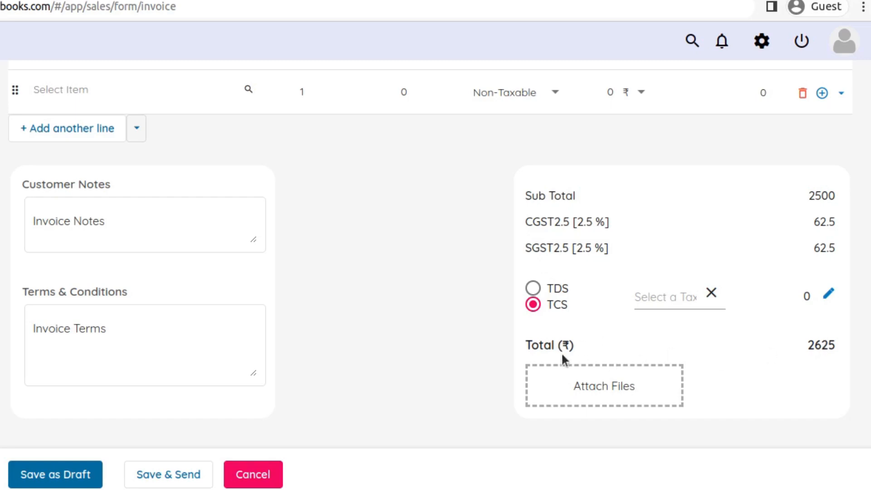
Change the tax of the Inventory 01 line to GST18 and check the tax amounts in the totals
scroll(561, 352, up, 5)
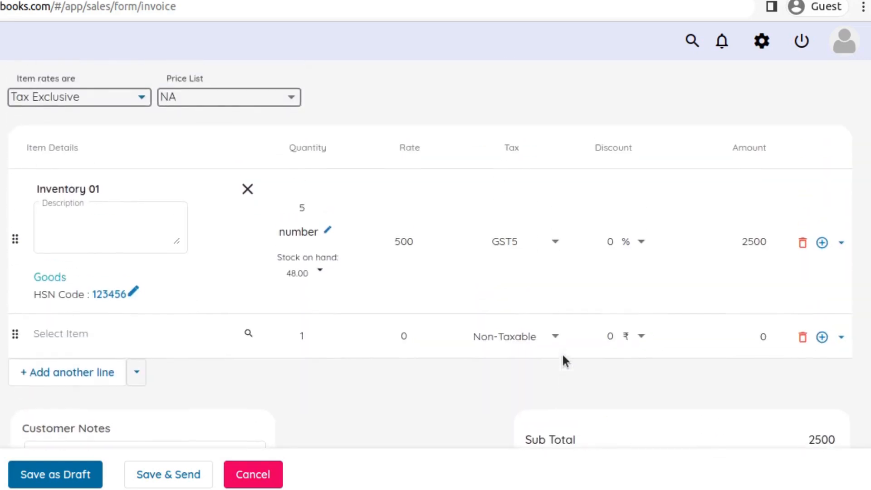
scroll(562, 352, up, 1)
click(532, 283)
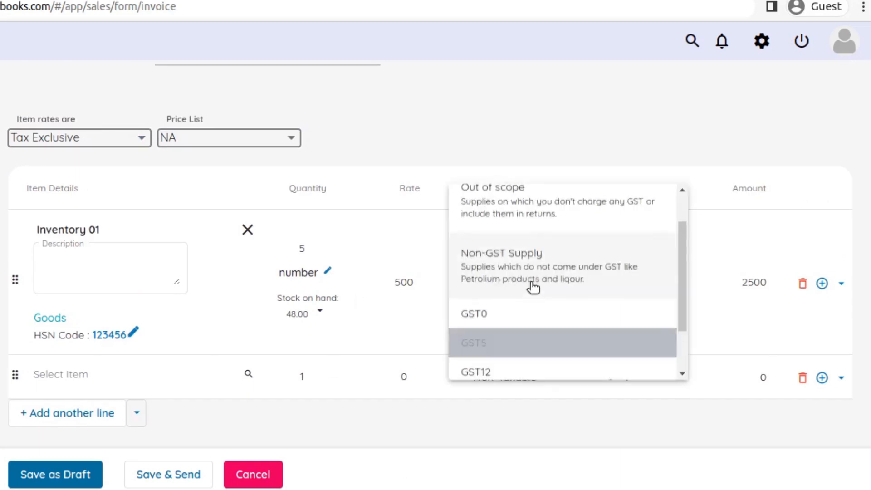
scroll(509, 356, down, 1)
click(506, 358)
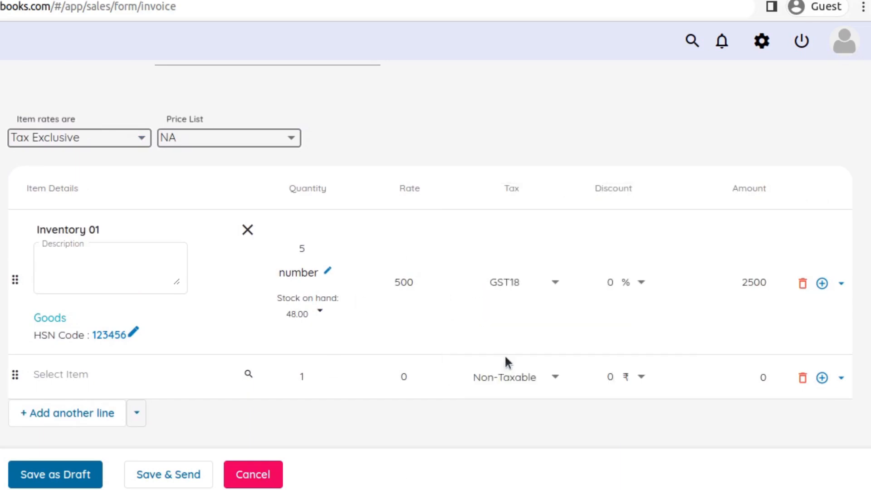
scroll(515, 307, down, 5)
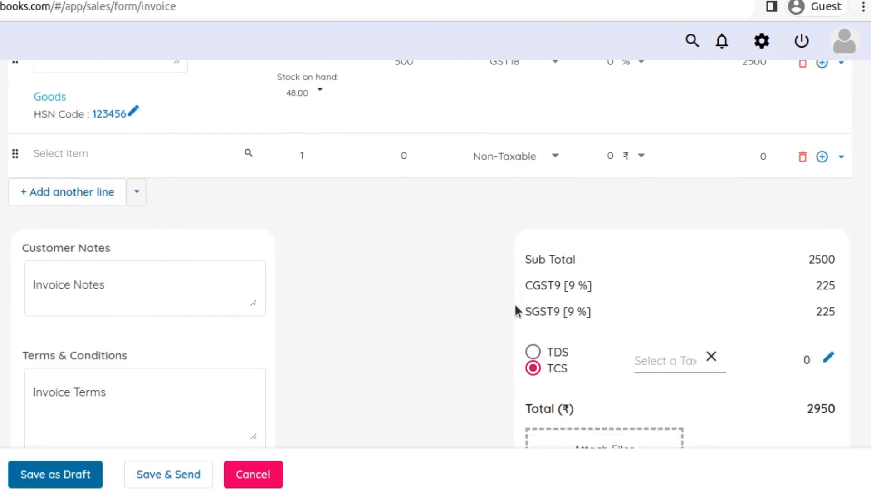
scroll(514, 311, down, 2)
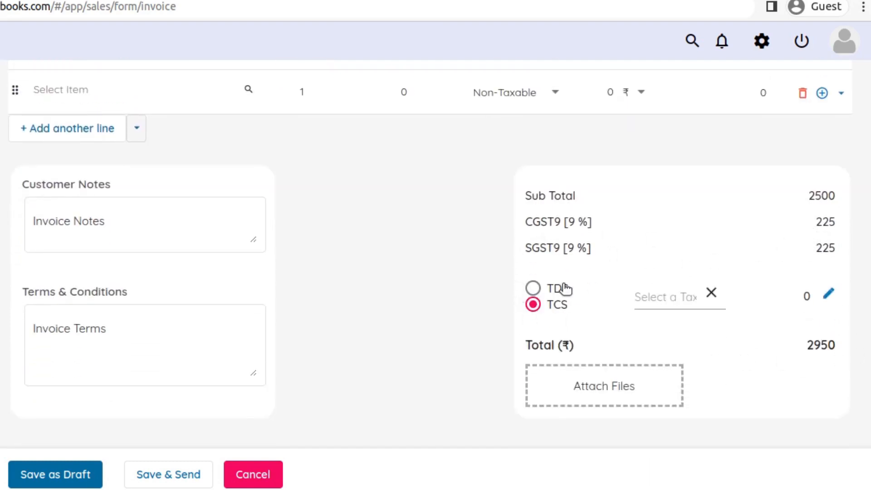
scroll(564, 288, up, 5)
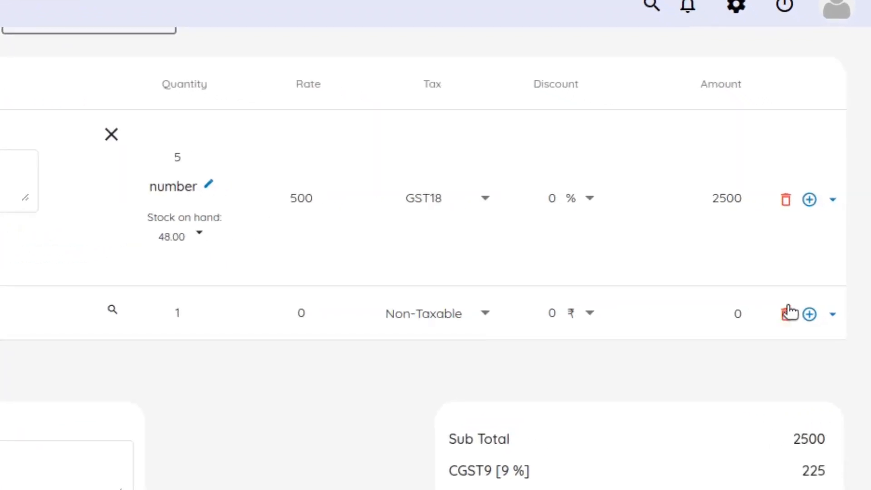
click(832, 200)
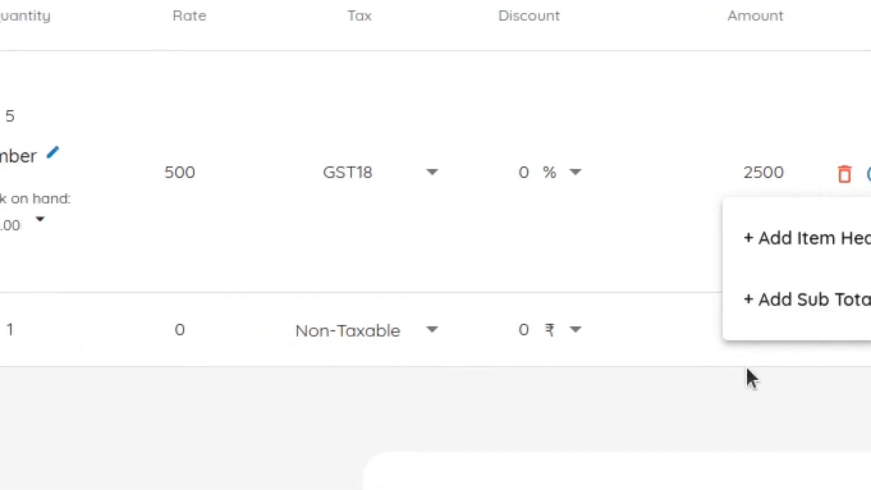
click(69, 319)
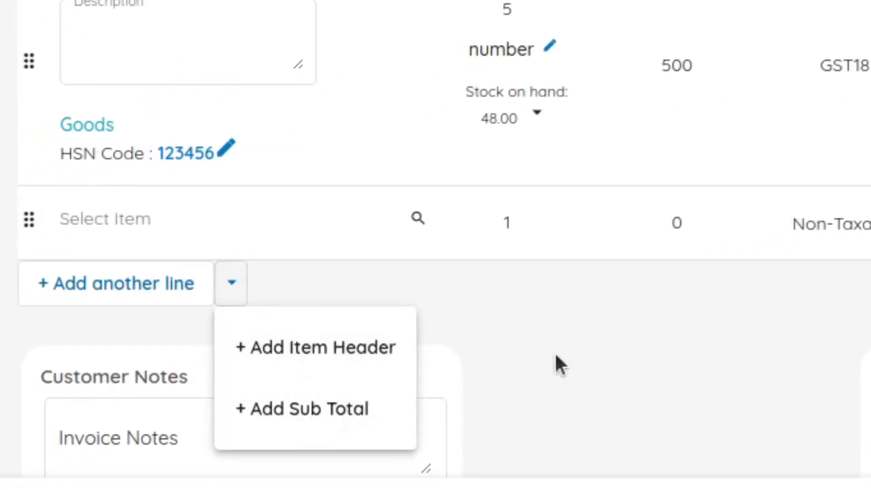
click(640, 354)
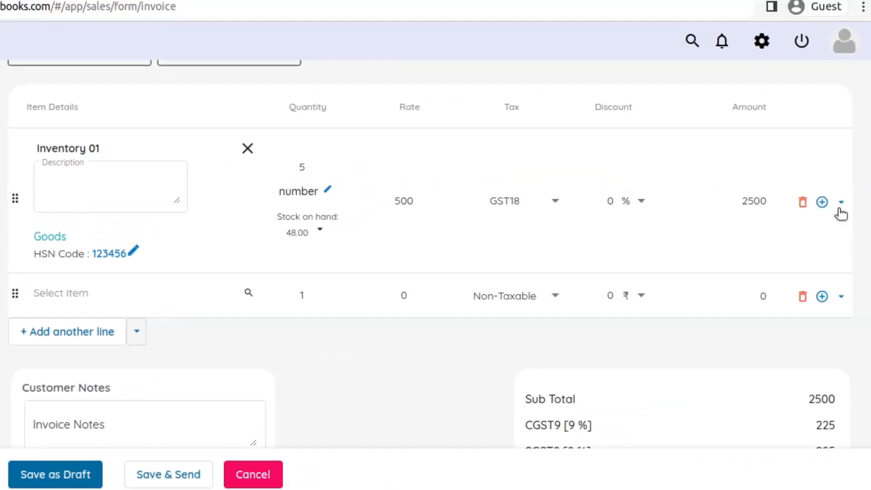
Add an item header row below the Inventory 01 line with the text "Inventory 1 Subtotal"
click(840, 203)
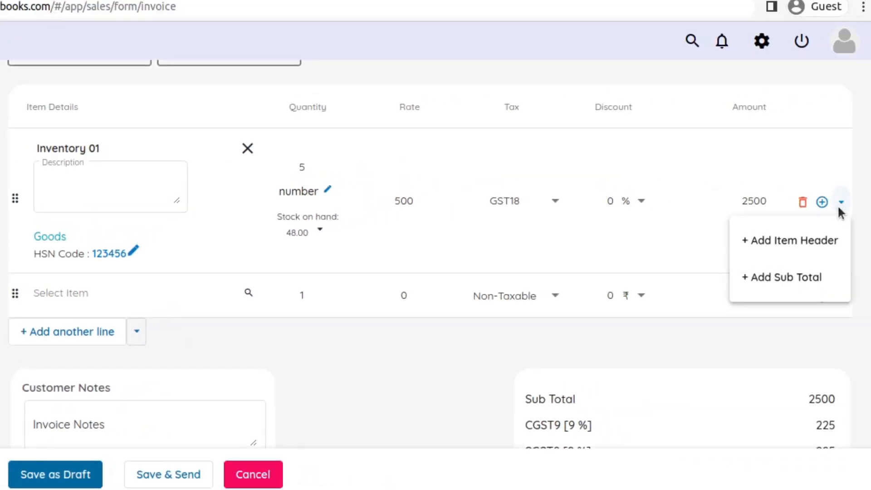
click(770, 232)
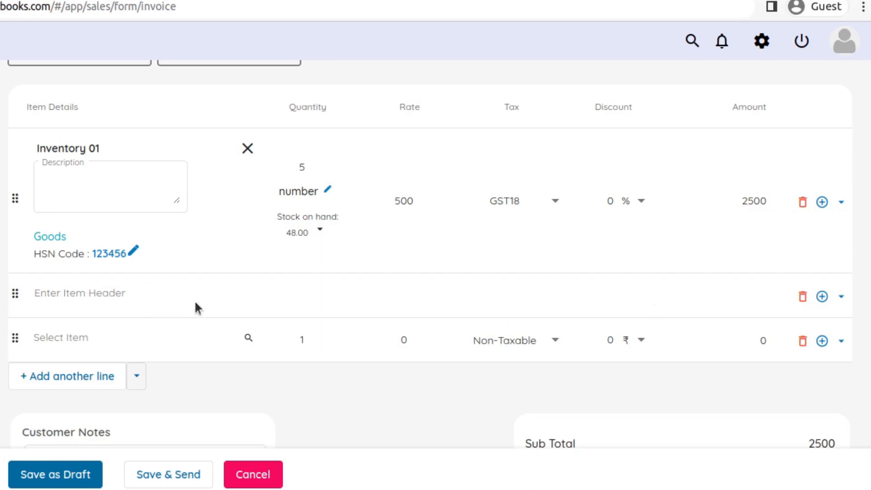
text(I)
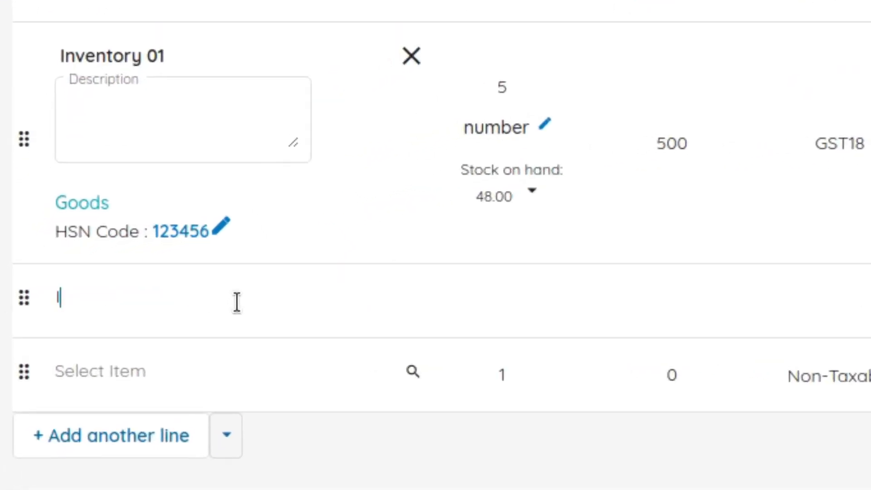
text(nventory )
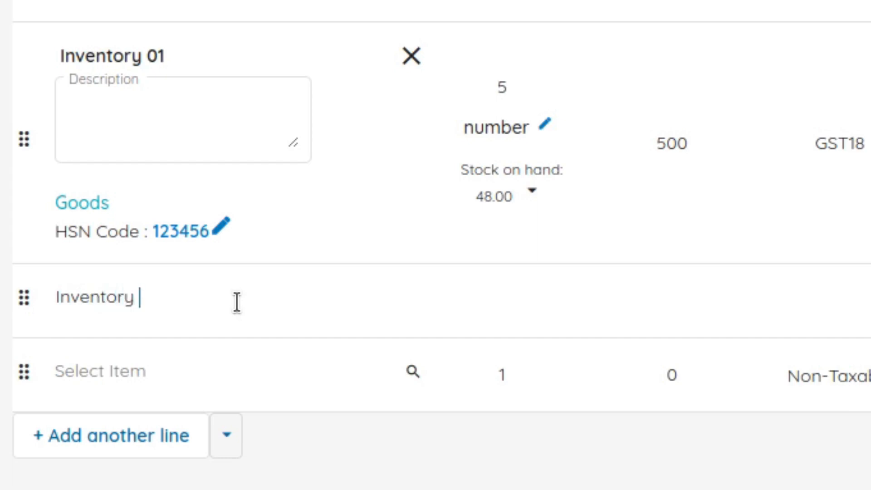
text(1 Sub)
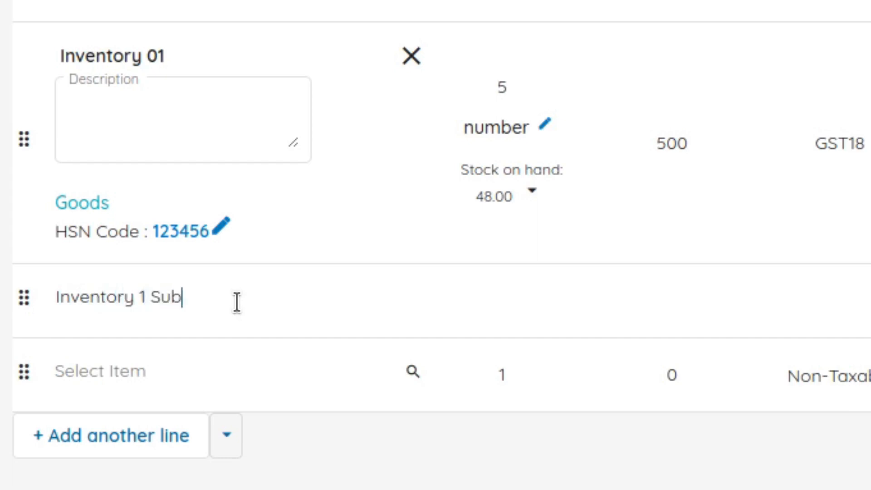
text(total)
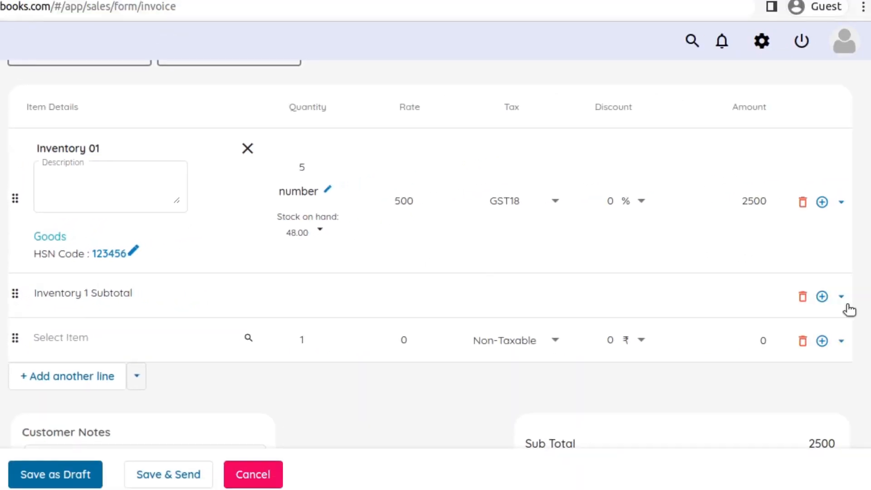
Insert a subtotal row directly under the Inventory 01 line and delete the item header row beneath it
click(839, 201)
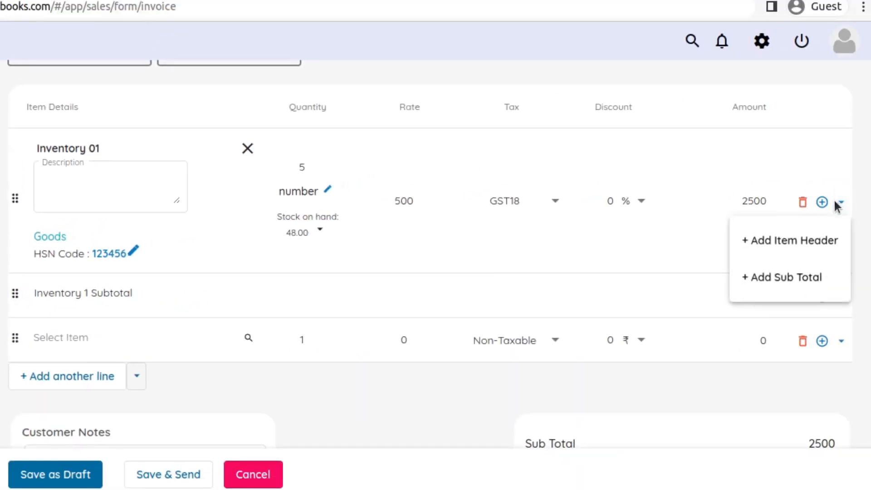
click(801, 280)
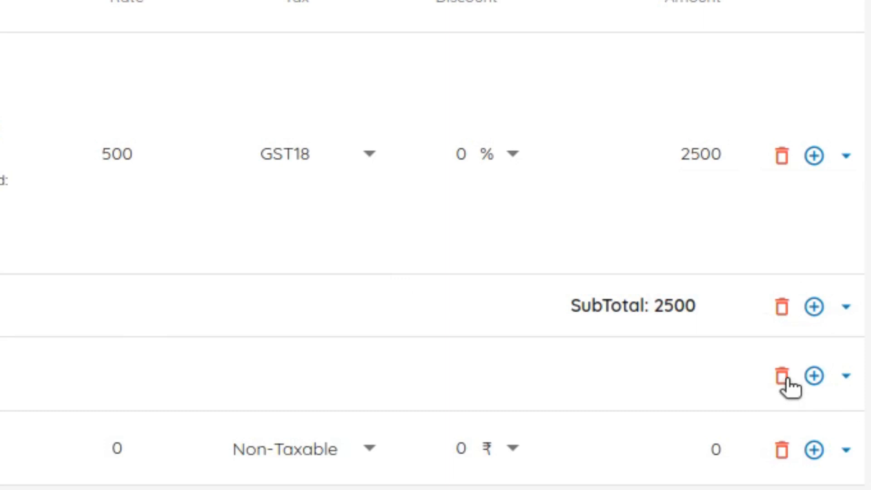
click(782, 377)
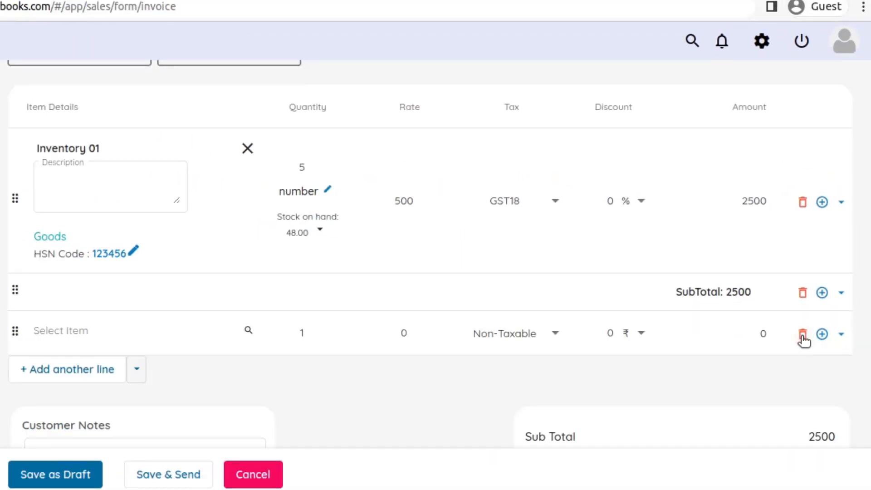
Add Inventory 03 to the empty item line and raise its quantity to 3
click(51, 330)
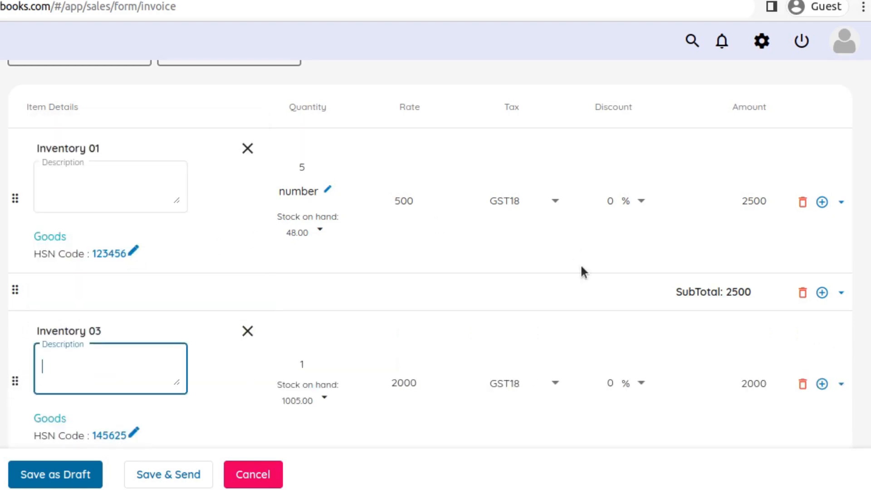
click(332, 361)
click(332, 360)
scroll(440, 349, down, 1)
scroll(437, 338, down, 2)
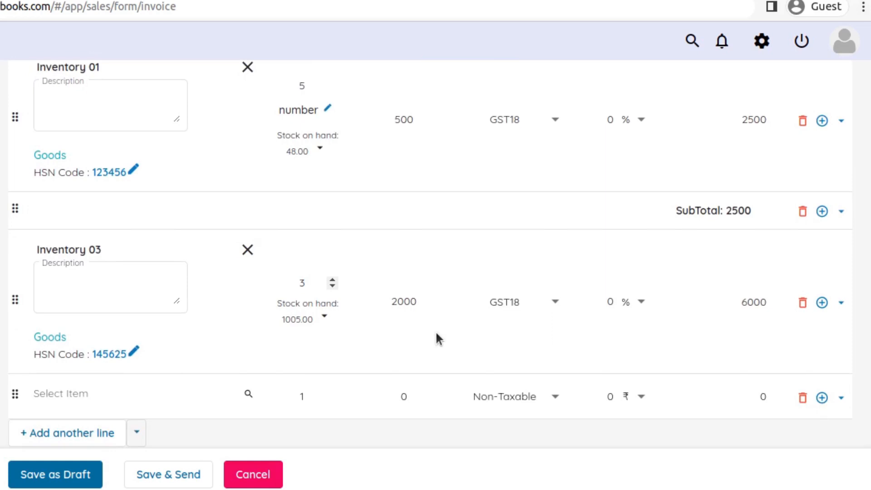
Add a subtotal row at the end of the item table and delete the empty item line above it
click(841, 303)
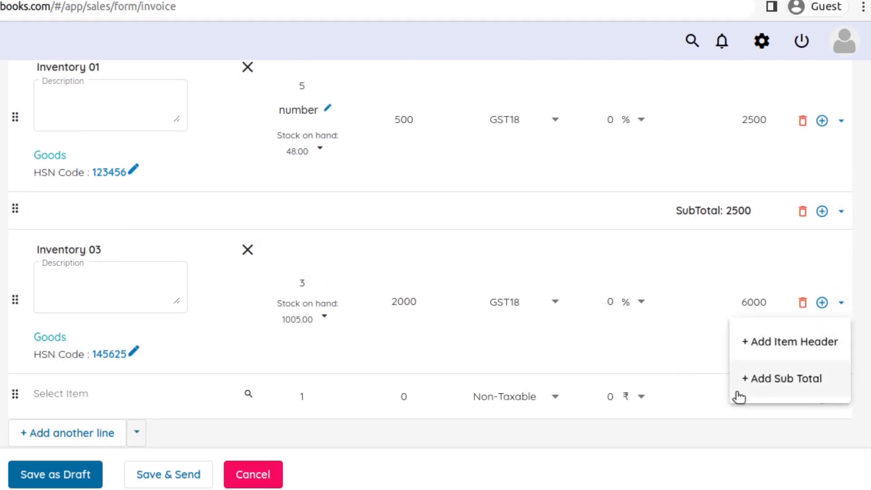
click(447, 451)
click(136, 433)
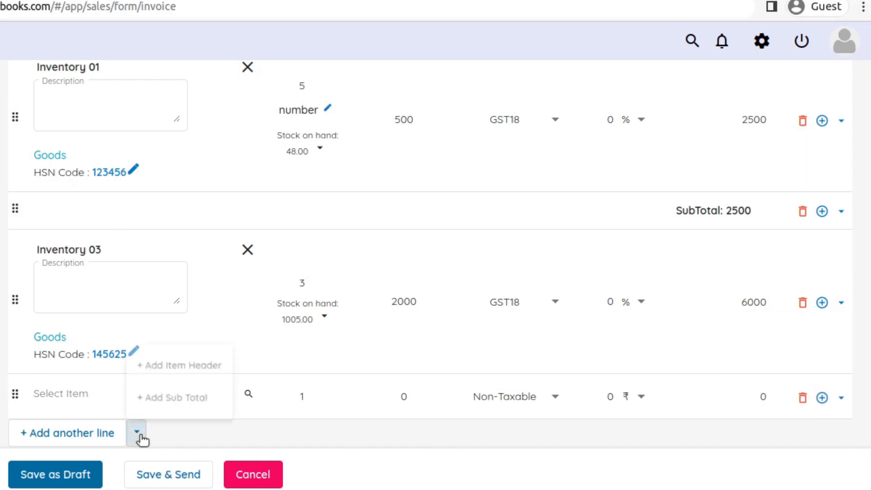
click(169, 393)
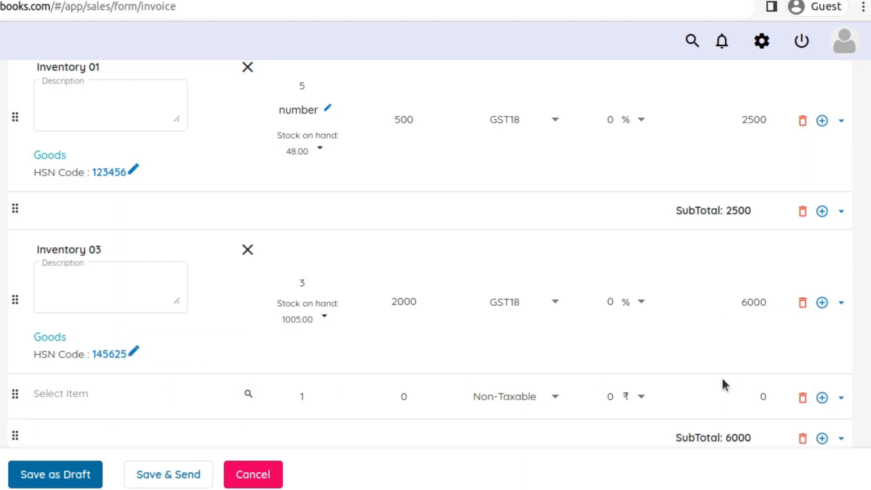
scroll(719, 376, down, 1)
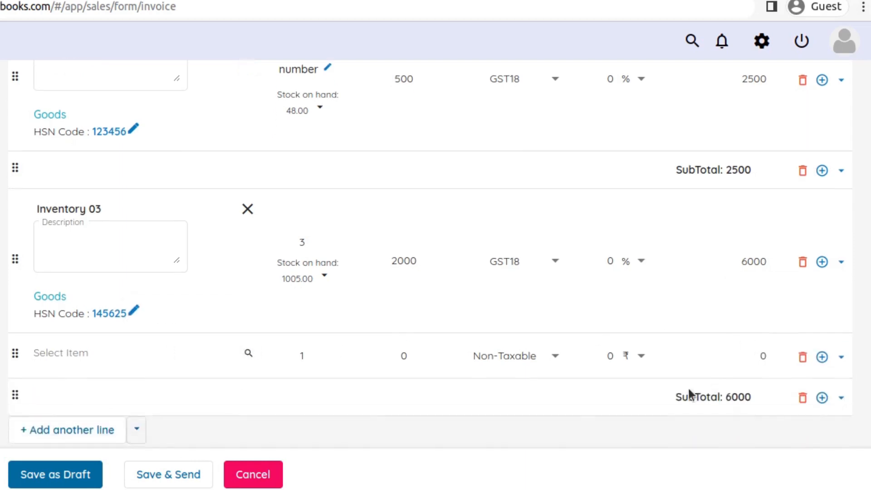
click(802, 356)
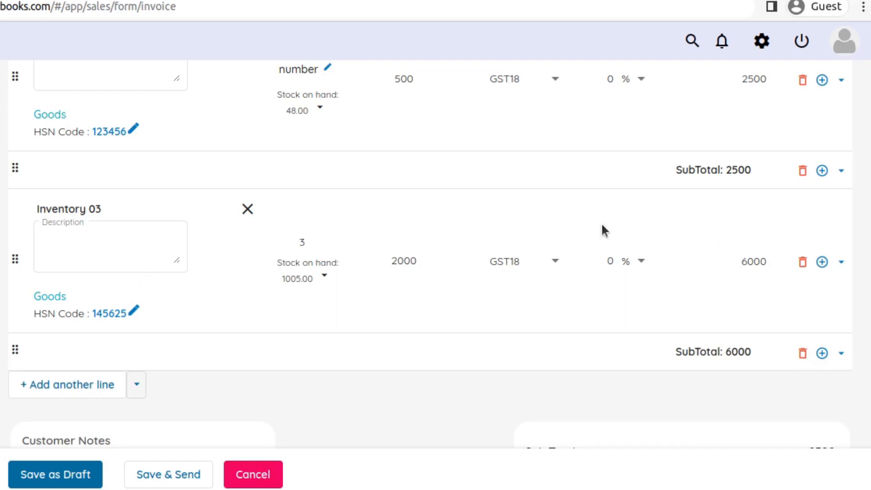
Check the invoice total and replace all item and subtotal rows with a single empty item line
scroll(674, 335, up, 3)
scroll(675, 334, down, 8)
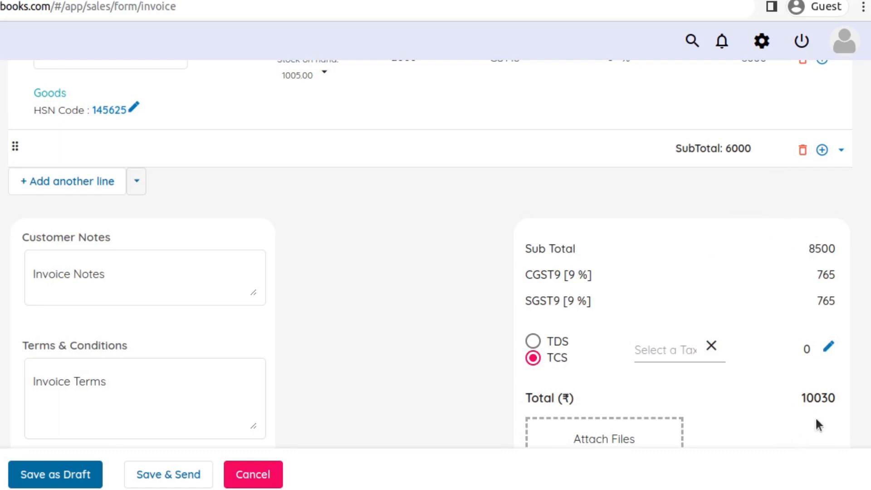
scroll(815, 416, down, 1)
scroll(375, 294, up, 2)
scroll(383, 278, up, 6)
scroll(393, 266, up, 3)
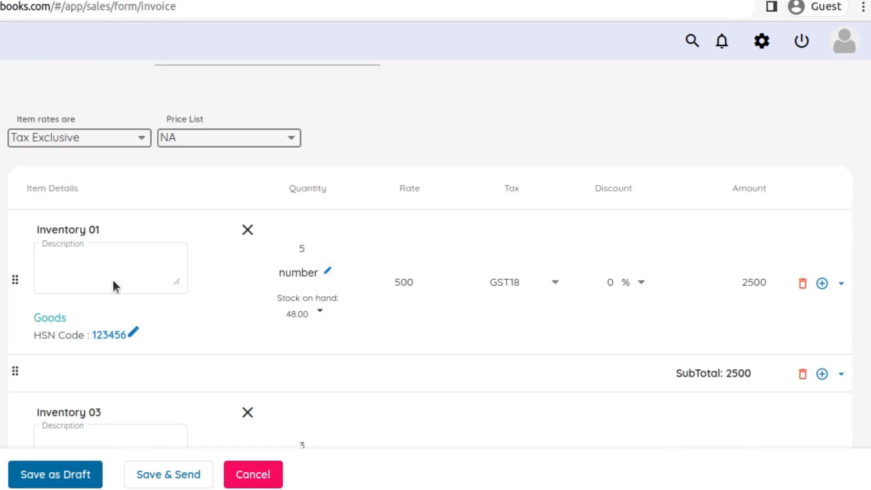
click(802, 284)
click(804, 232)
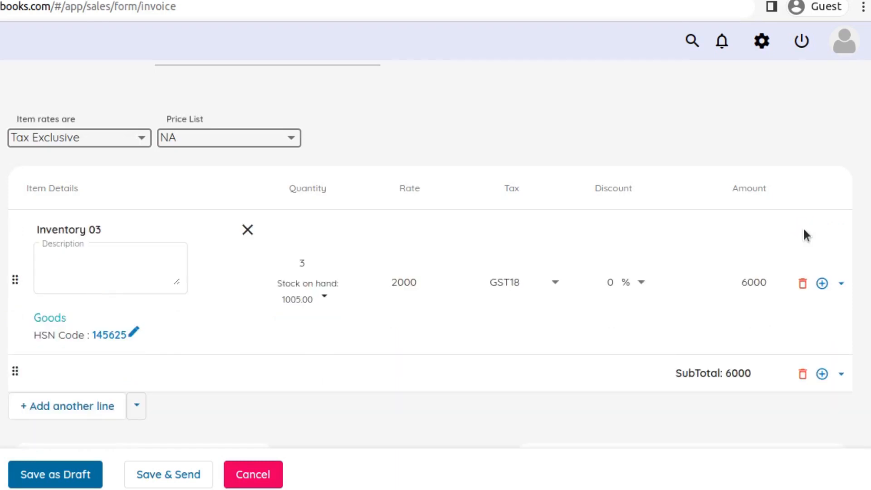
click(802, 284)
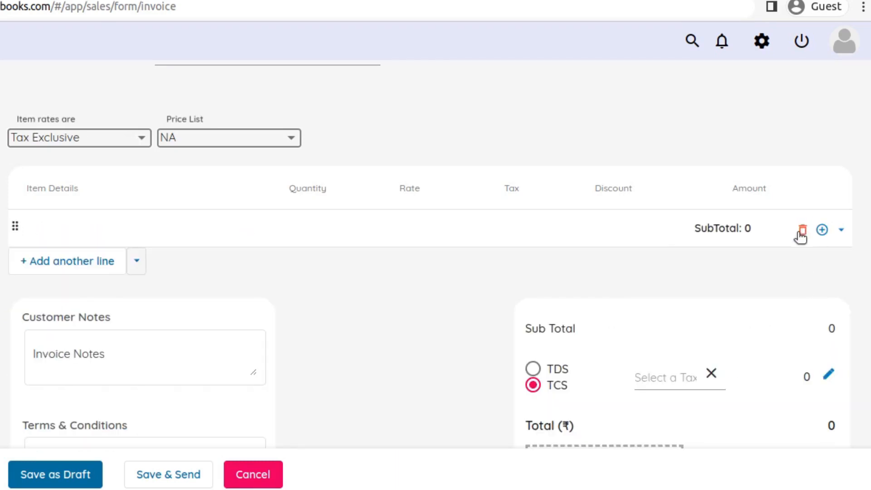
click(68, 259)
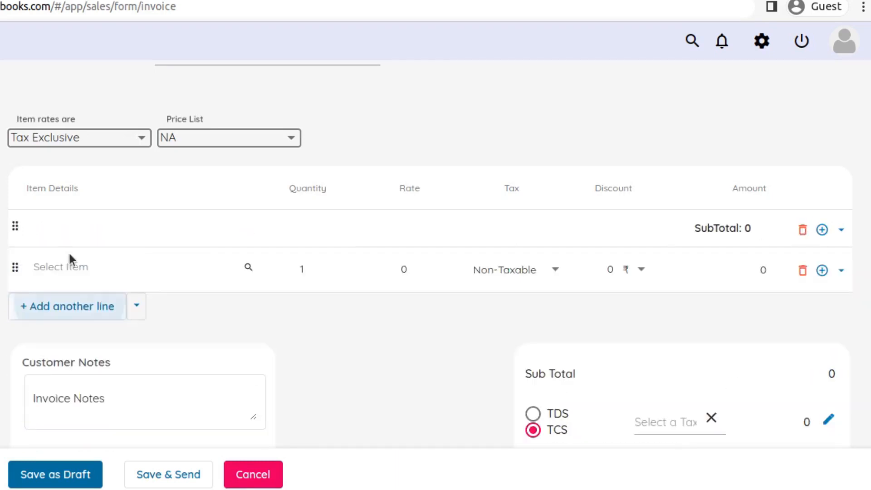
click(803, 231)
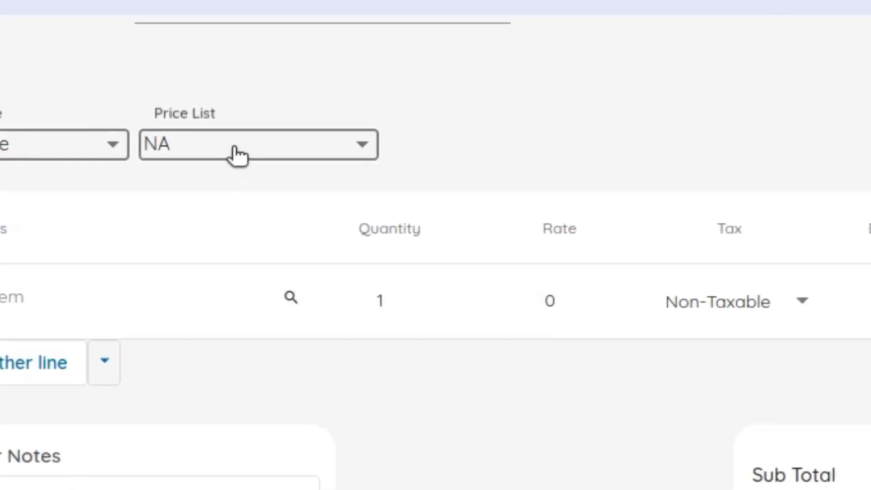
Set the invoice's price list to 100 Perc Hike and add Inventory 01 to the empty item line
click(235, 148)
click(227, 200)
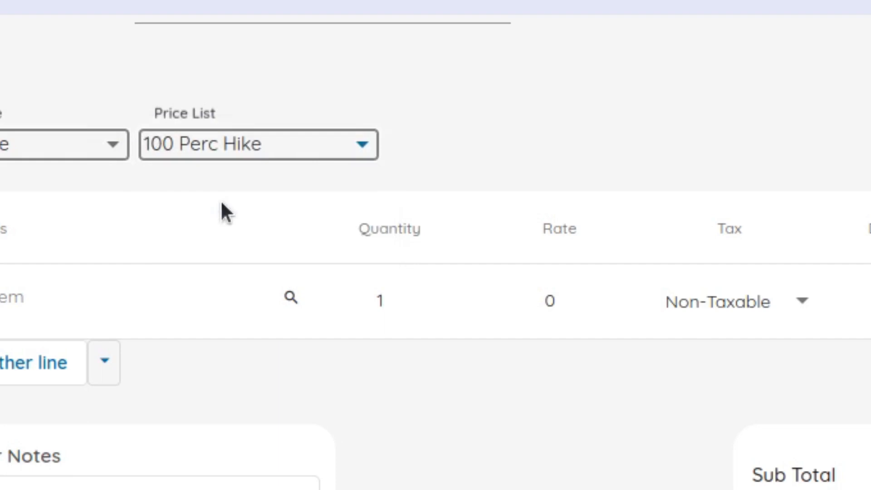
click(72, 293)
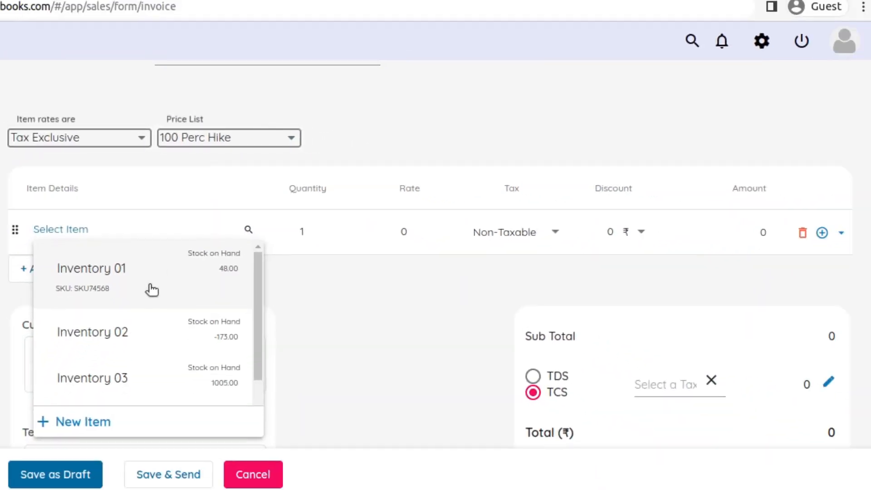
click(143, 310)
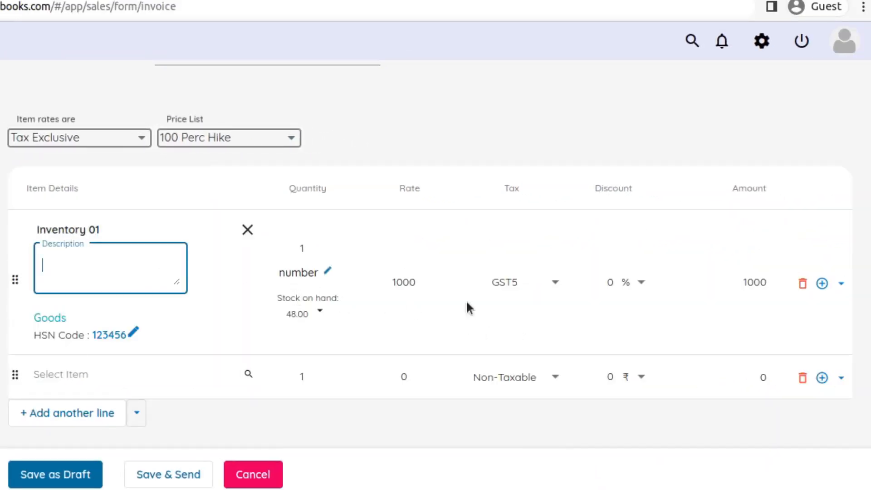
scroll(488, 303, down, 5)
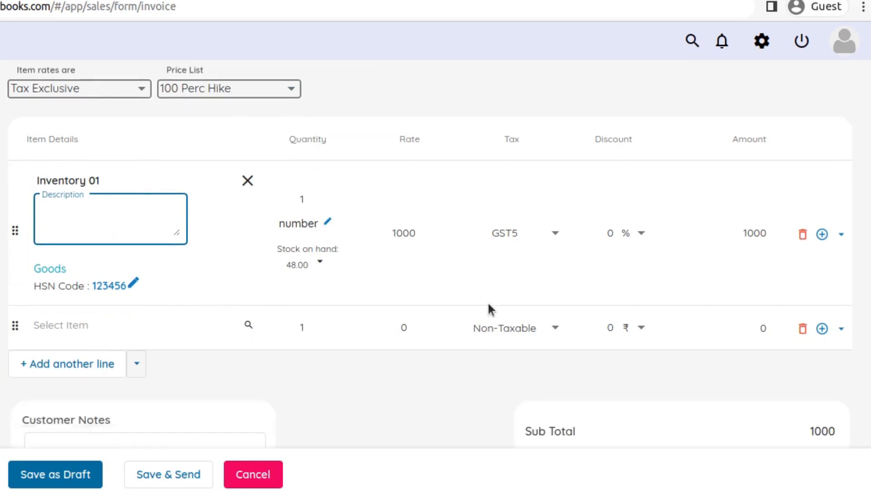
scroll(521, 301, up, 3)
scroll(523, 295, up, 3)
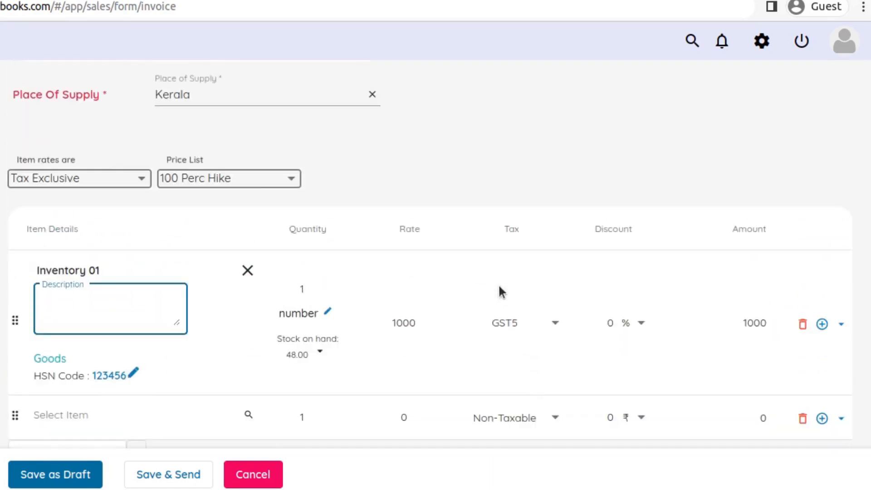
Switch the price list to NA and back to 100 Perc Hike to compare the Inventory 01 rates
click(252, 184)
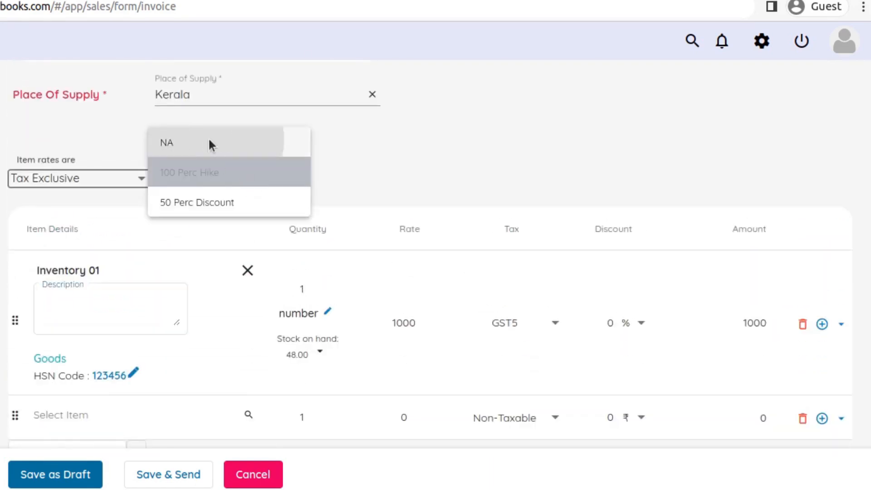
click(209, 139)
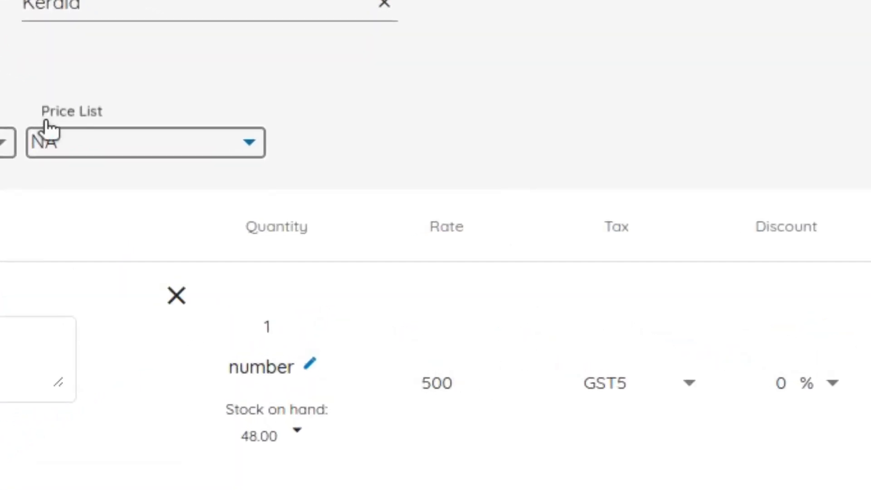
click(93, 148)
click(108, 195)
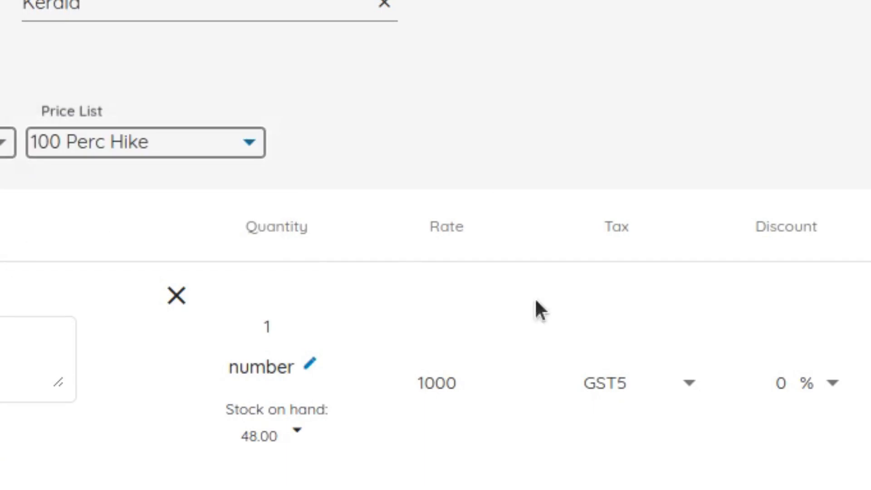
scroll(395, 399, down, 5)
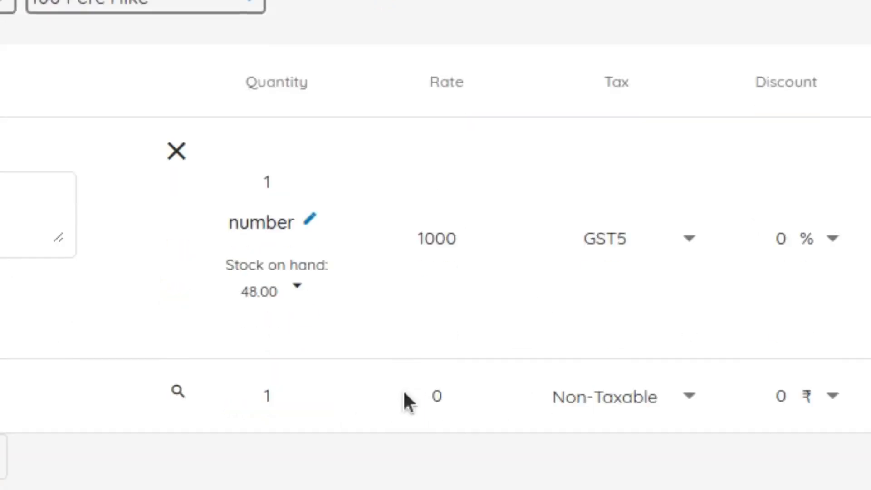
scroll(415, 361, up, 10)
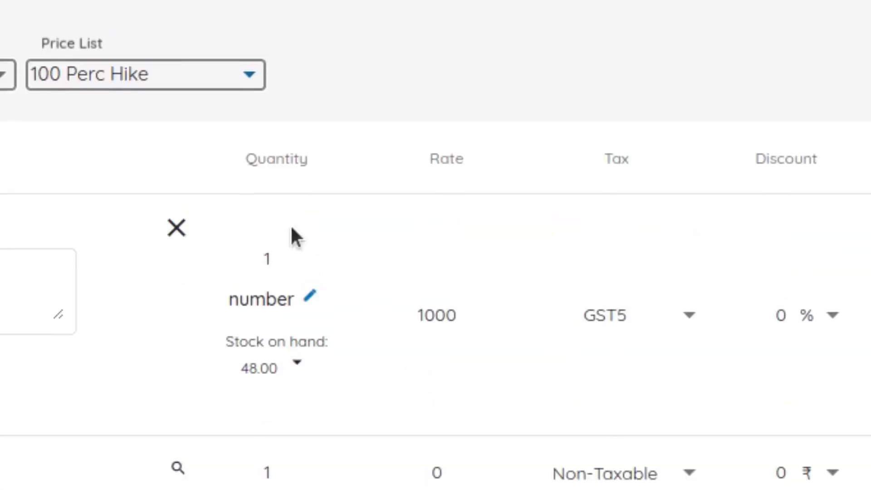
Apply the 50 Perc Discount price list and check the resulting item rate and invoice total
click(161, 77)
click(186, 114)
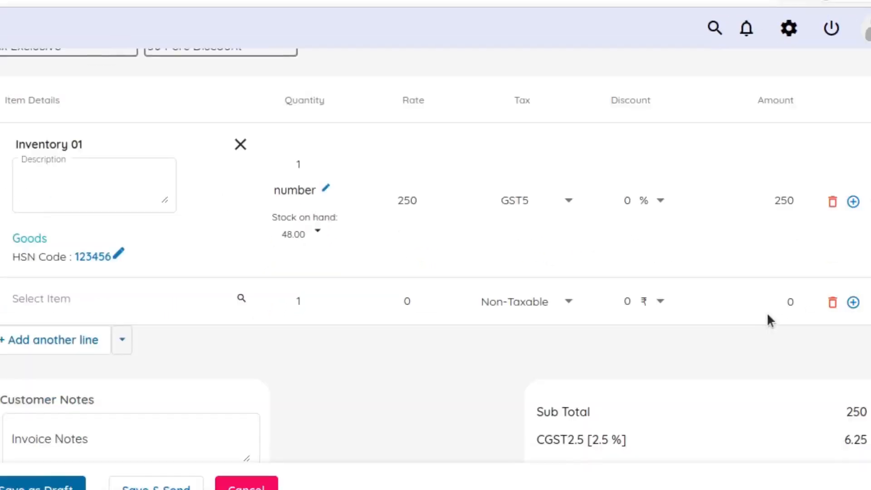
scroll(742, 303, down, 5)
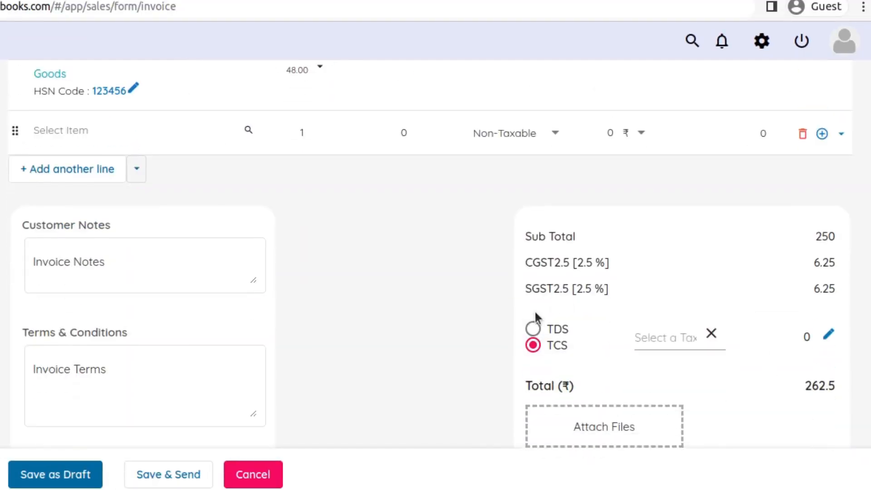
scroll(534, 320, up, 7)
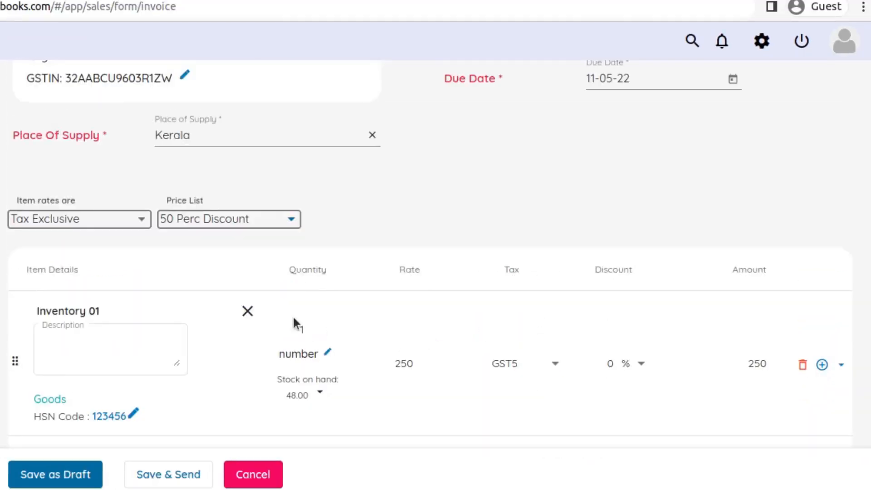
Set the price list to NA and replace Inventory 01 with Inventory 03 at quantity 2
click(252, 218)
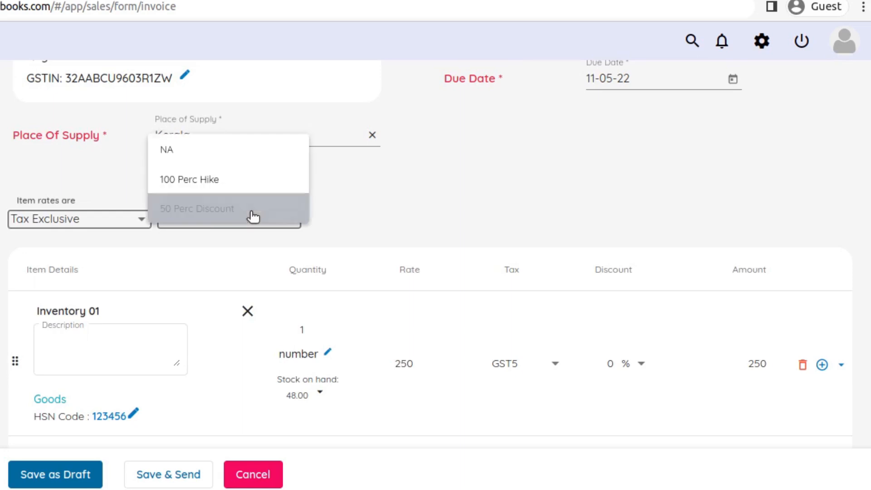
click(202, 148)
click(249, 312)
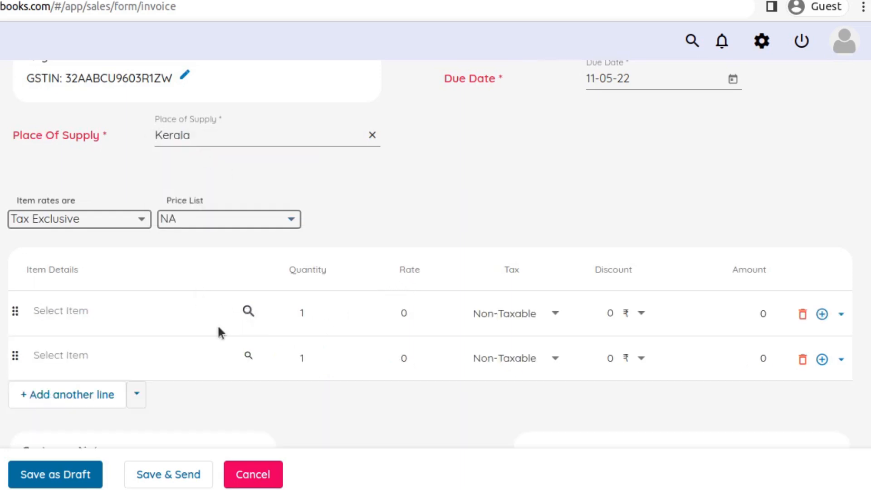
click(163, 313)
click(151, 245)
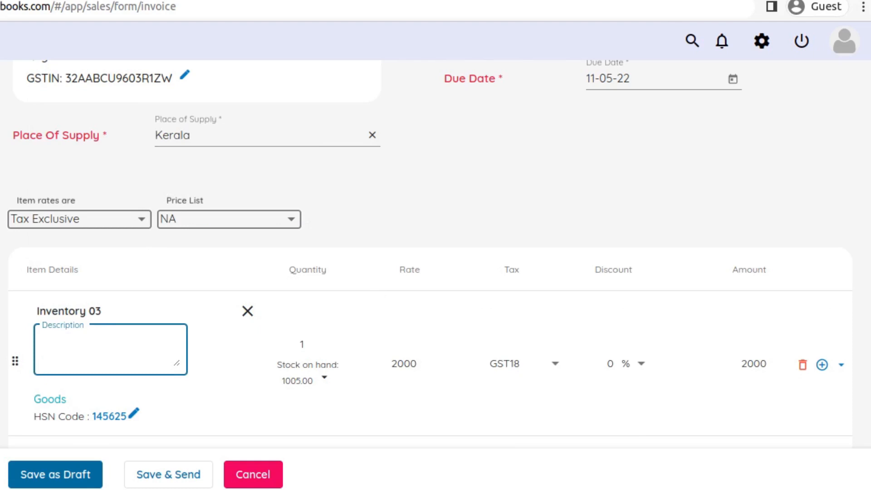
click(332, 339)
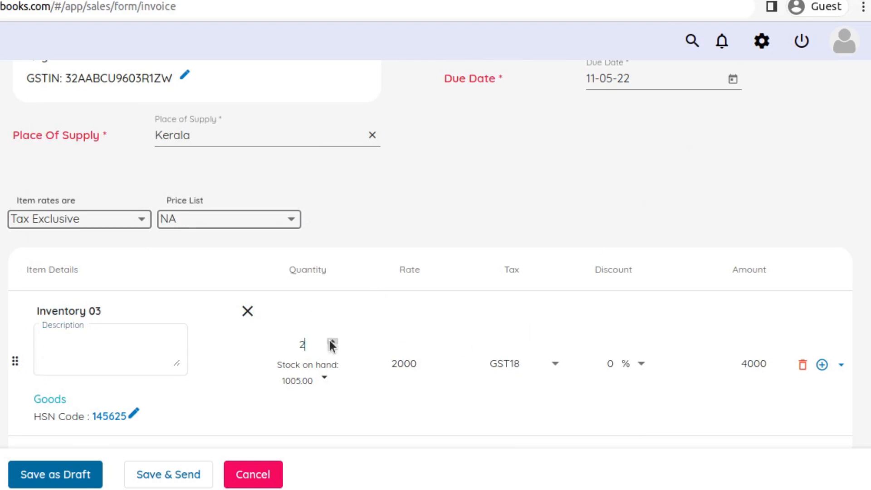
Change the customer to KCA, enable its associated price list, and check the item rate and invoice totals
scroll(386, 291, up, 2)
scroll(387, 299, up, 4)
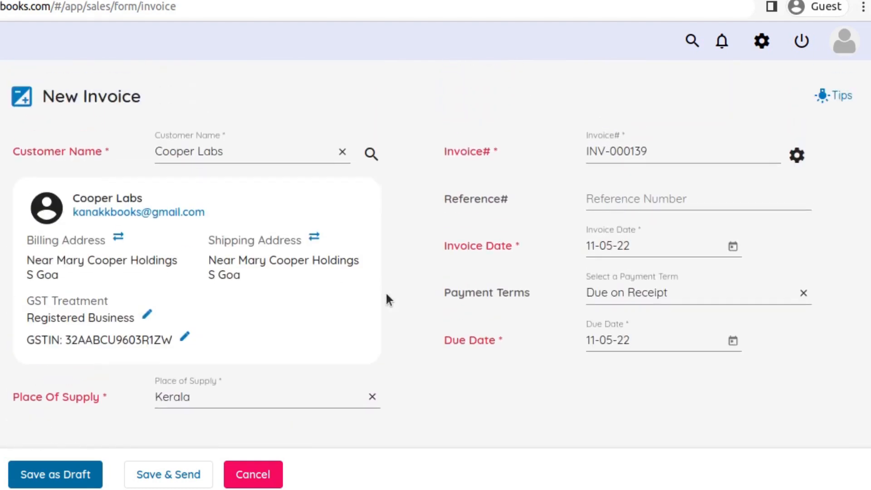
click(342, 151)
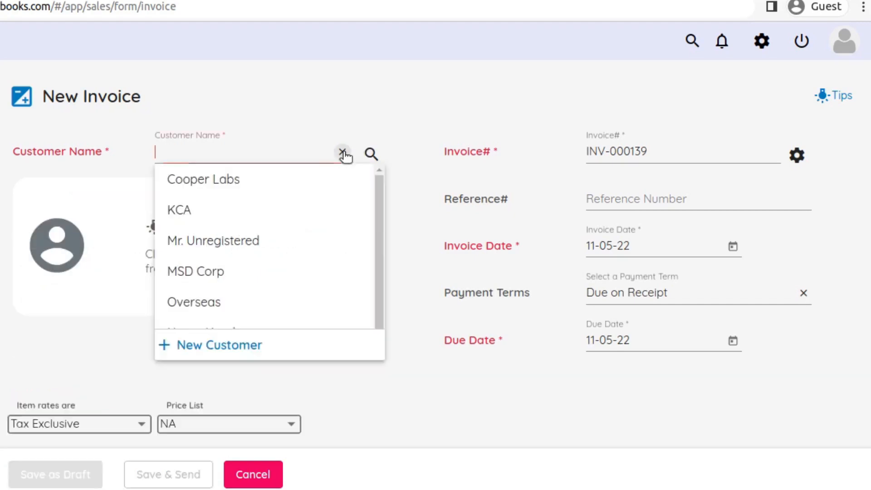
click(247, 210)
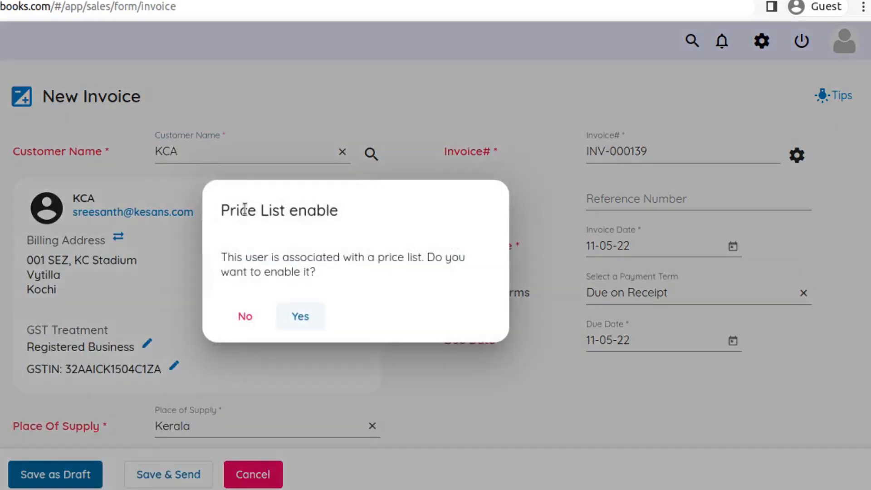
click(323, 315)
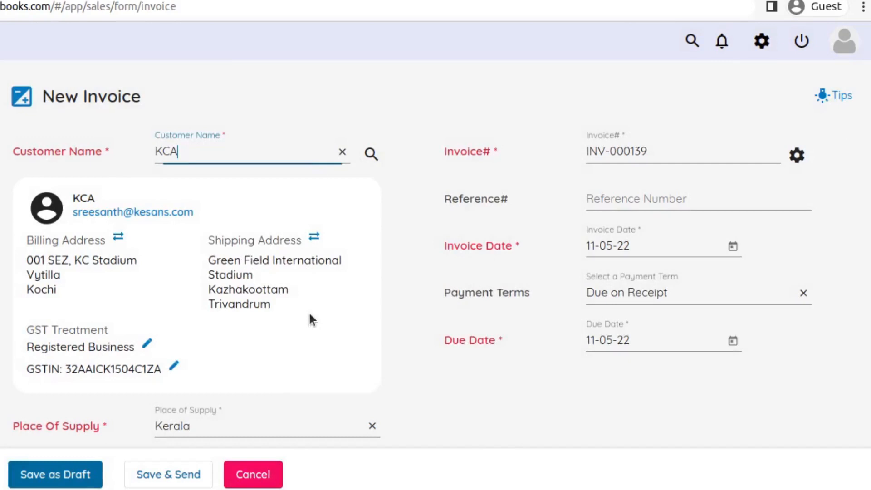
scroll(317, 301, down, 1)
scroll(319, 309, down, 5)
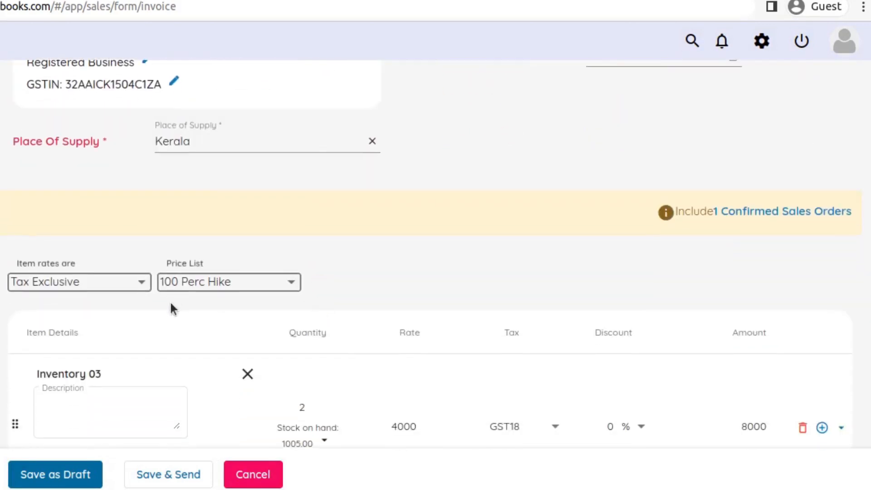
scroll(388, 249, down, 5)
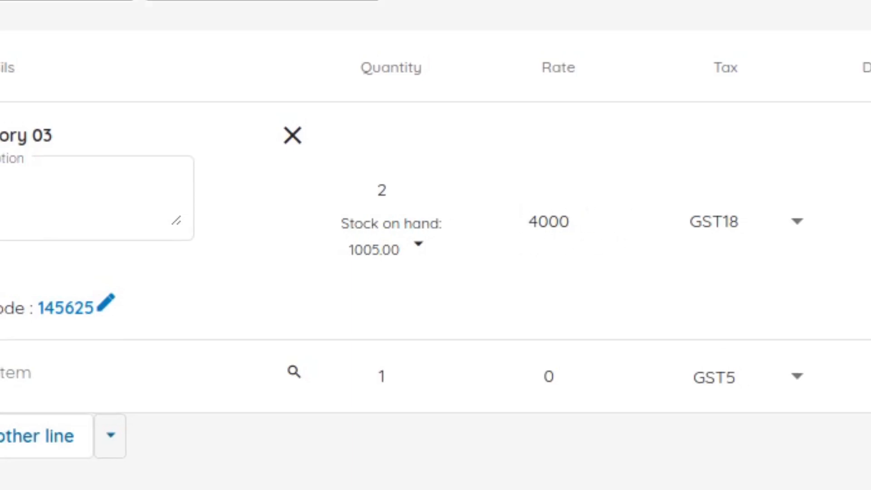
scroll(732, 313, down, 5)
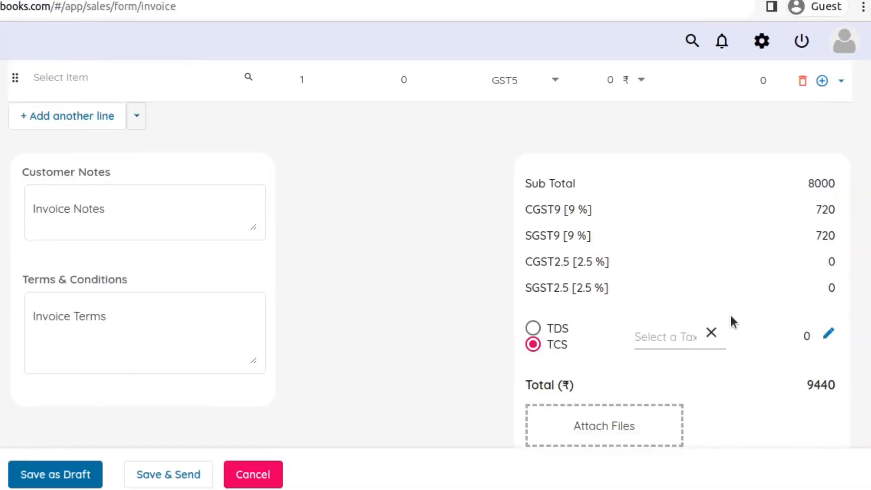
scroll(730, 313, down, 1)
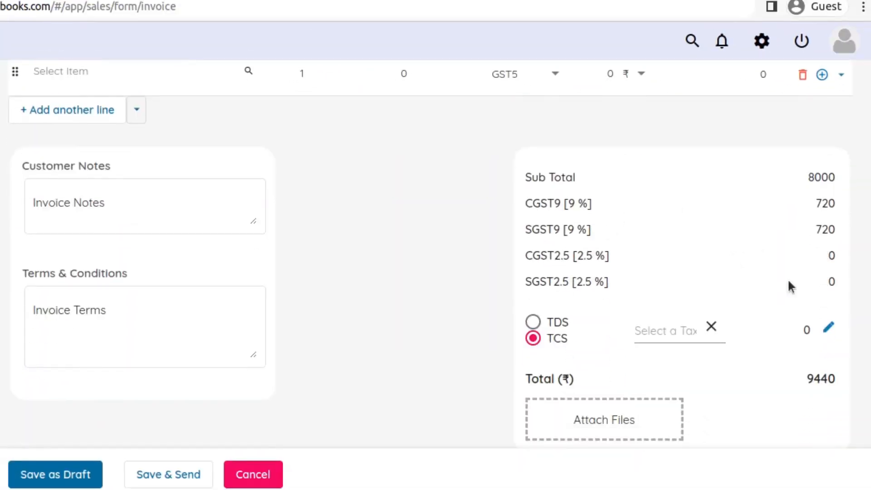
scroll(657, 352, up, 8)
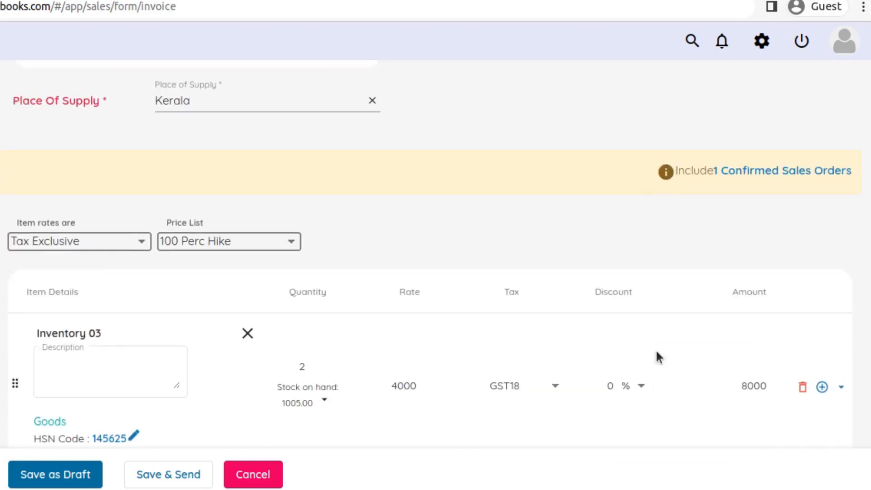
Set the price list to NA and delete the Inventory 03 line
click(216, 247)
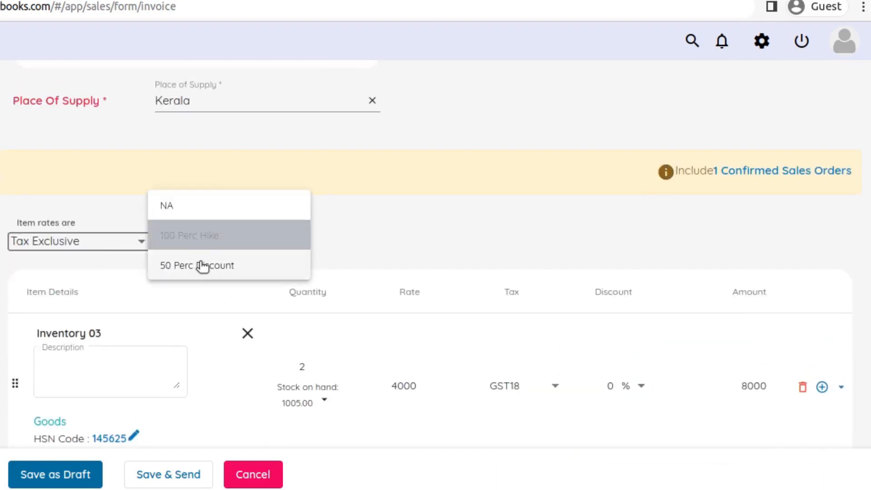
click(197, 205)
scroll(714, 327, down, 2)
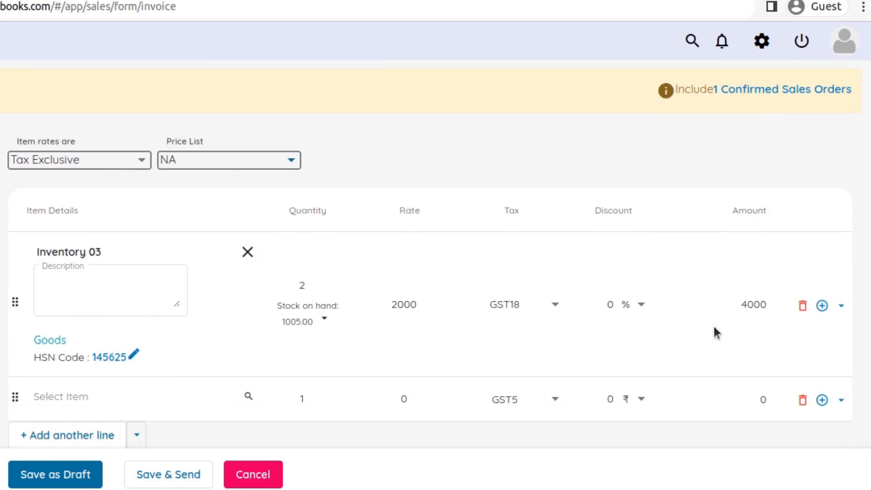
click(803, 307)
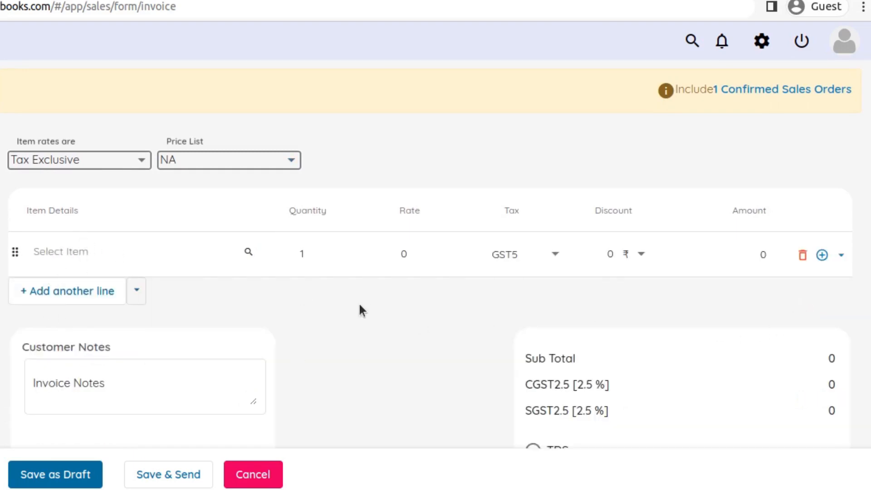
Add Inventory 01 with quantity 2 and Inventory 03 on the line below it
scroll(357, 303, down, 1)
click(101, 207)
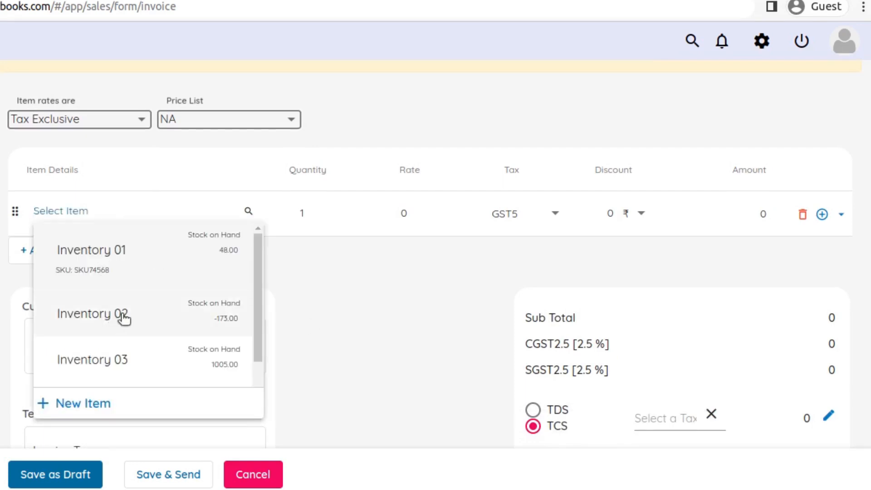
click(155, 263)
click(329, 227)
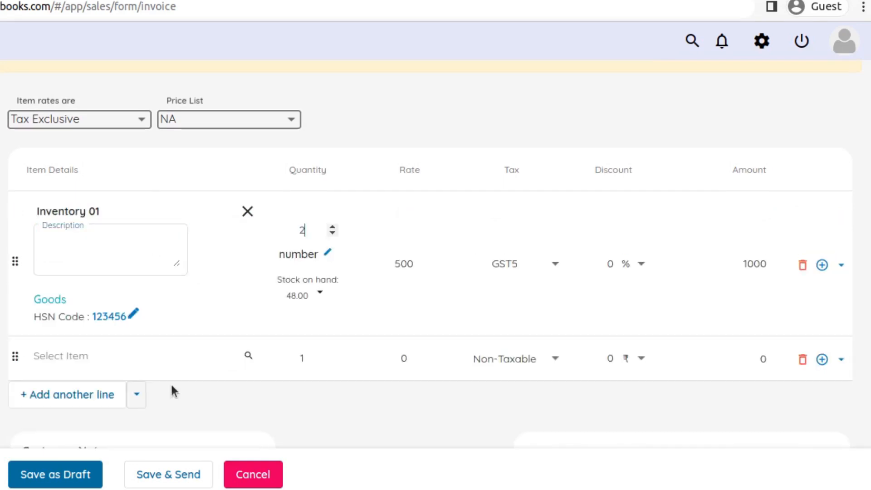
click(121, 358)
click(175, 284)
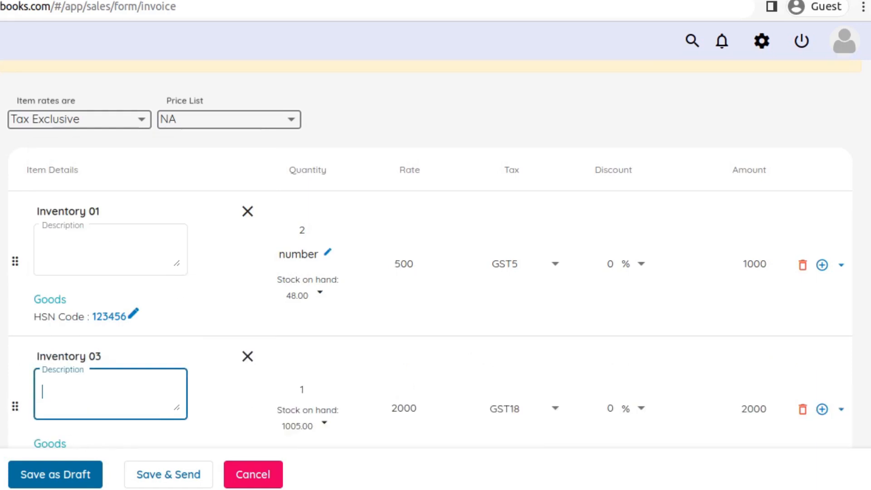
Open the stock details of the Inventory 03 line
scroll(738, 270, down, 2)
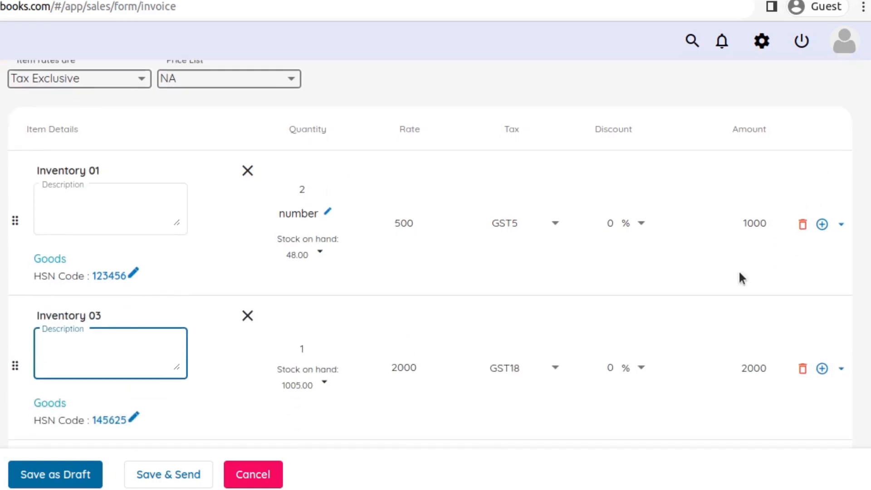
scroll(739, 272, down, 1)
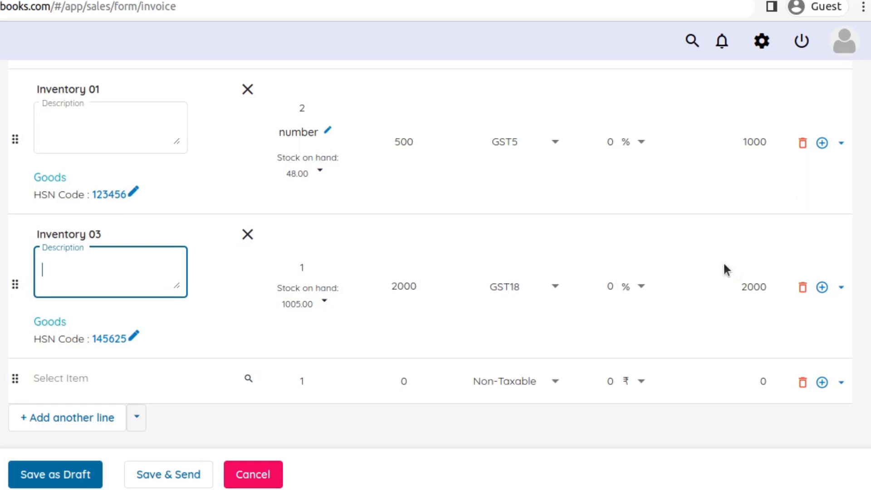
click(284, 302)
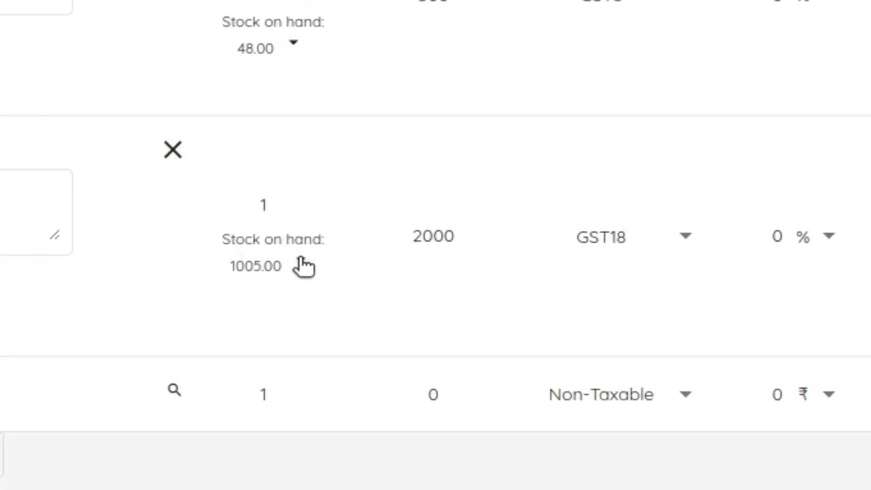
click(302, 259)
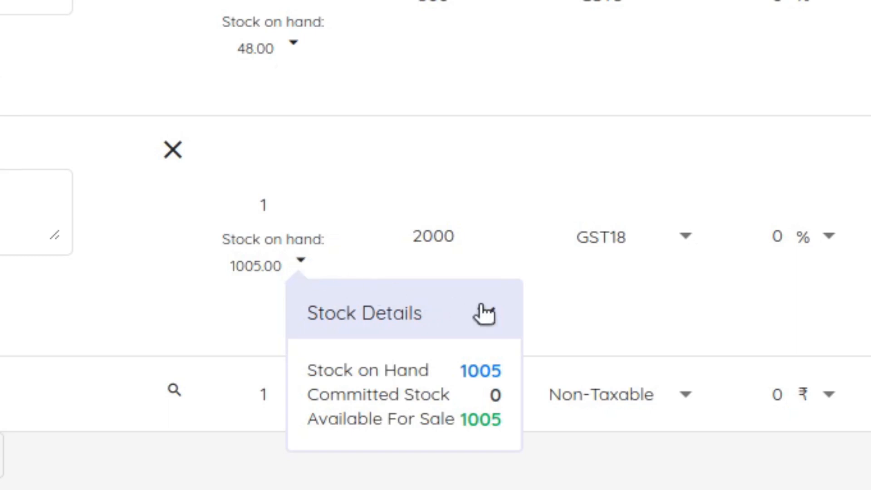
Close the stock details, switch the withholding tax type to TDS and apply Dividend [10%] to the invoice
click(499, 310)
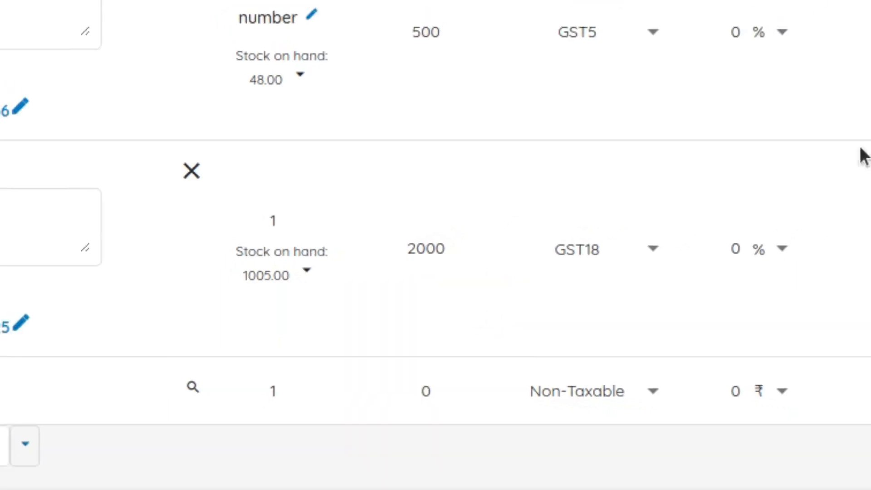
scroll(798, 230, down, 4)
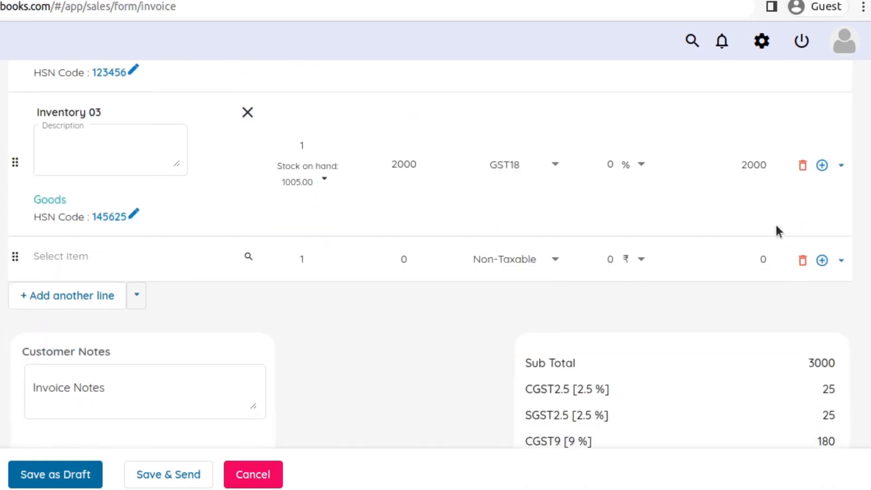
scroll(789, 218, down, 4)
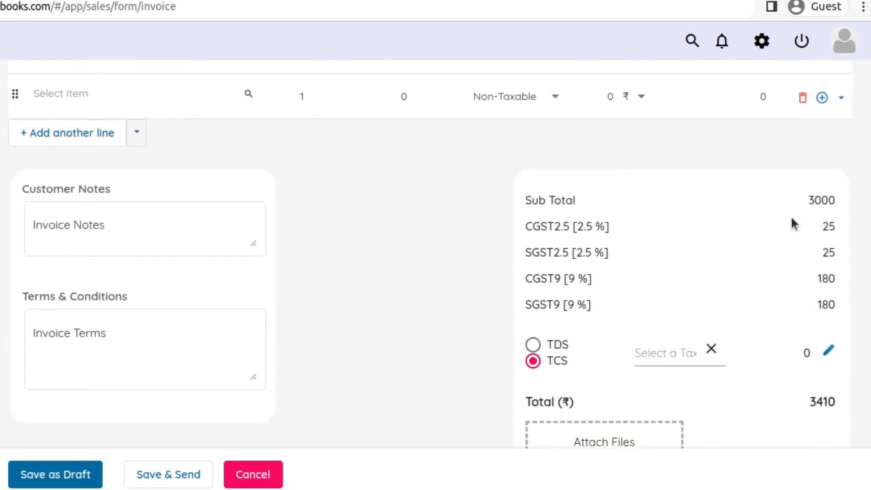
scroll(745, 218, down, 1)
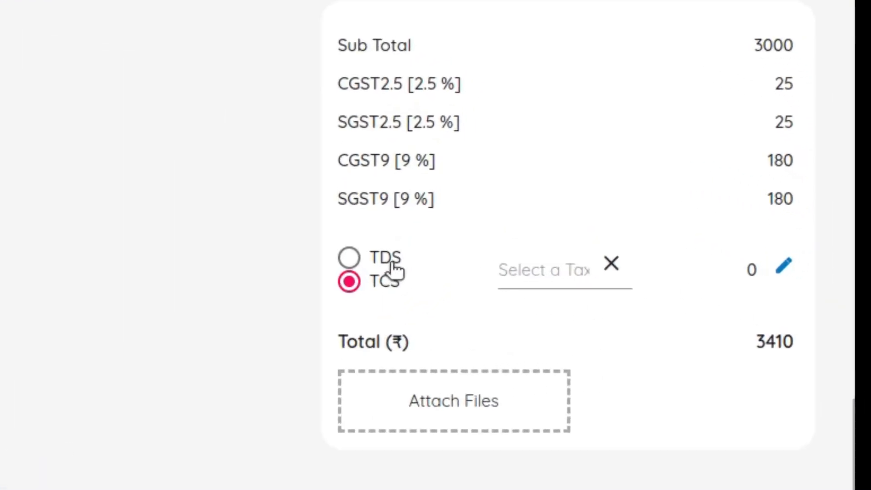
click(395, 256)
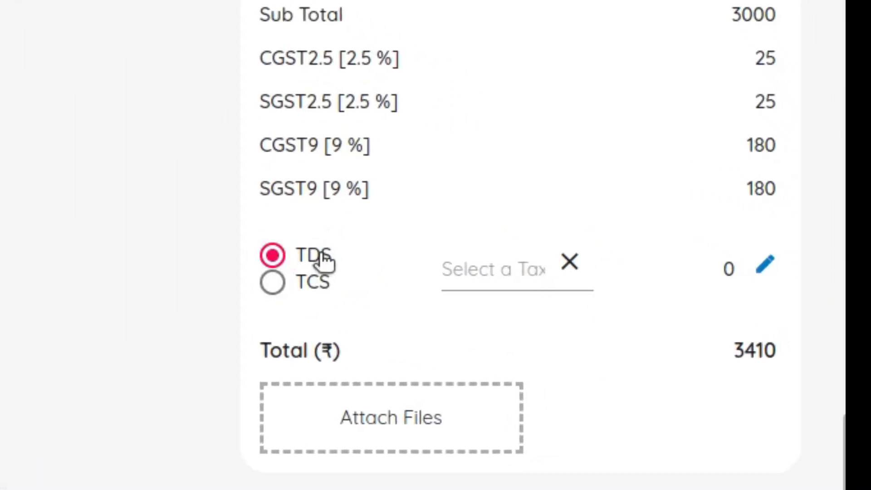
click(478, 270)
click(533, 373)
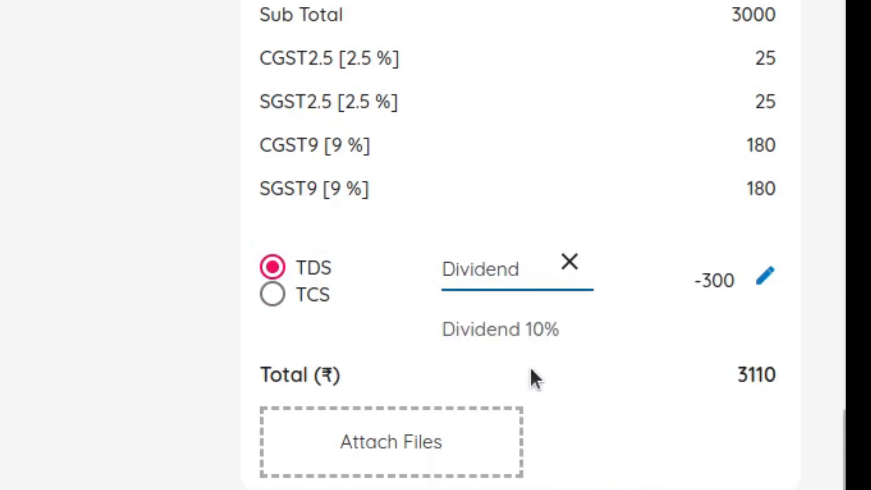
click(680, 435)
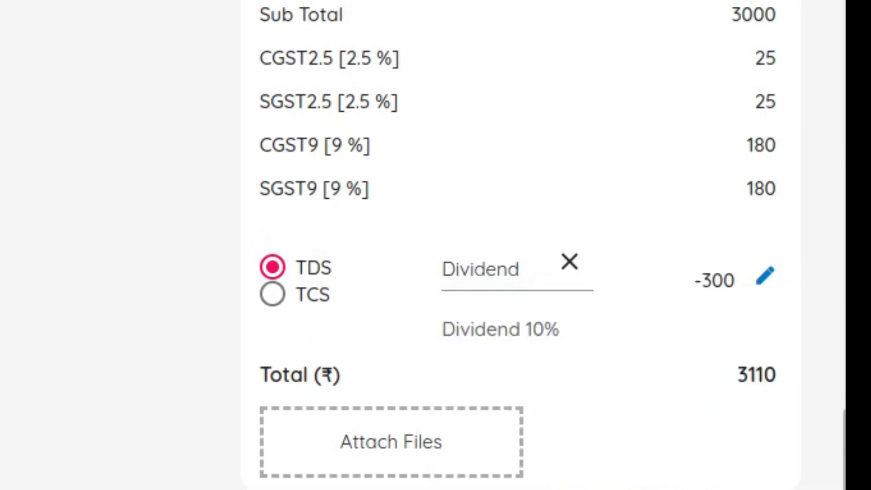
Clear and reselect the Dividend [10%] TDS, review the invoice total, and remove the tax again
click(575, 261)
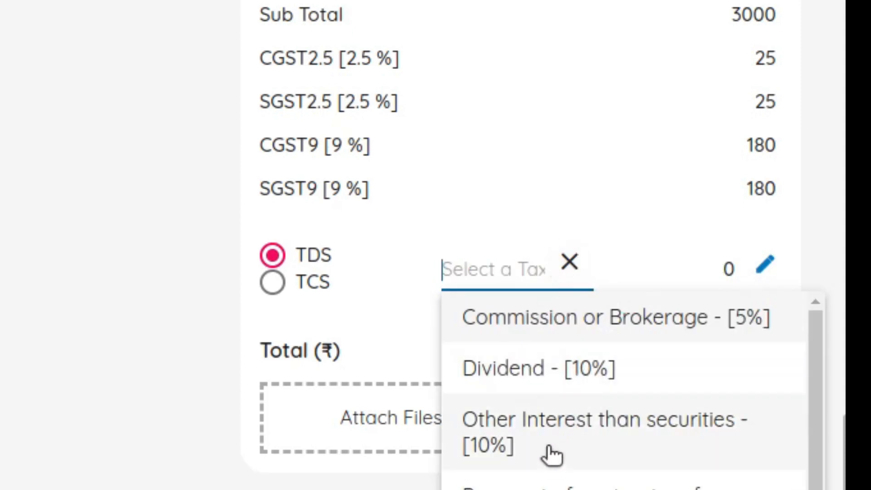
click(558, 388)
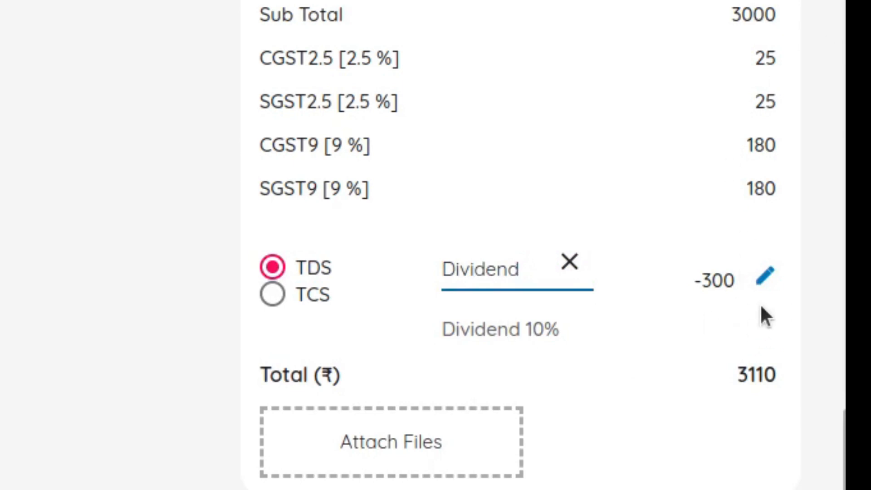
scroll(765, 317, down, 1)
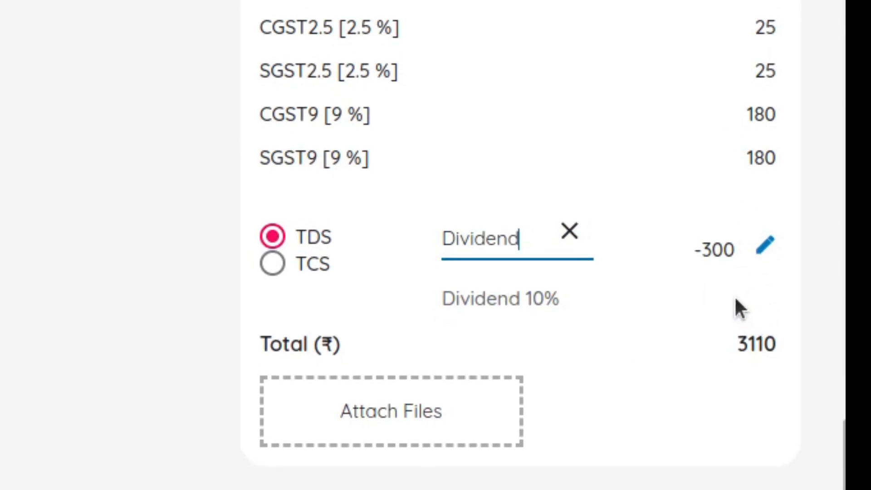
scroll(735, 304, up, 3)
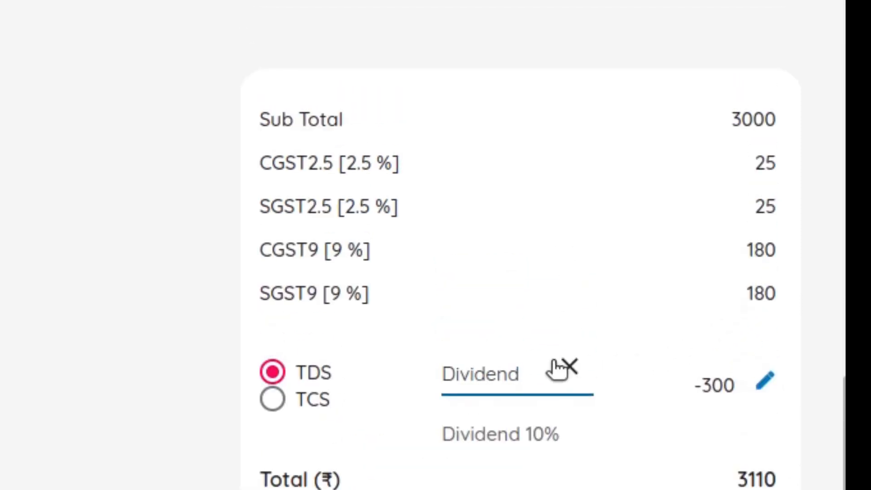
click(569, 366)
click(104, 207)
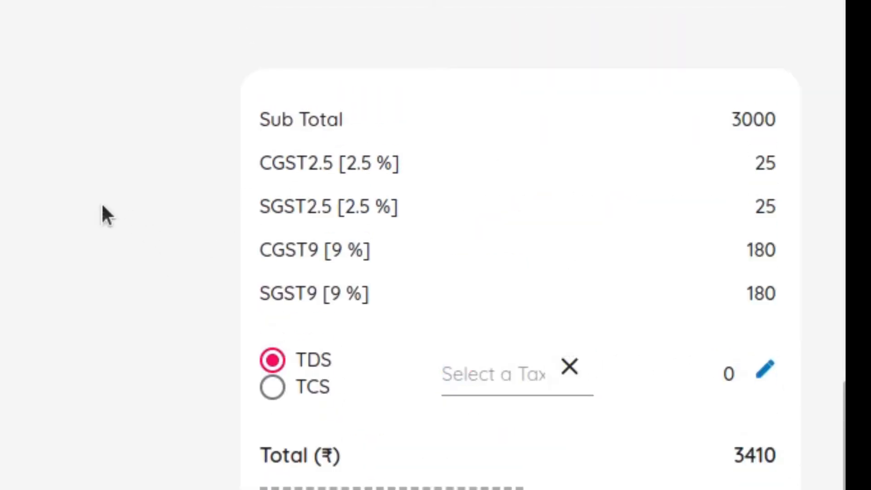
Set the item rates to Tax Inclusive and review the line amounts and the invoice tax breakdown
scroll(103, 206, up, 10)
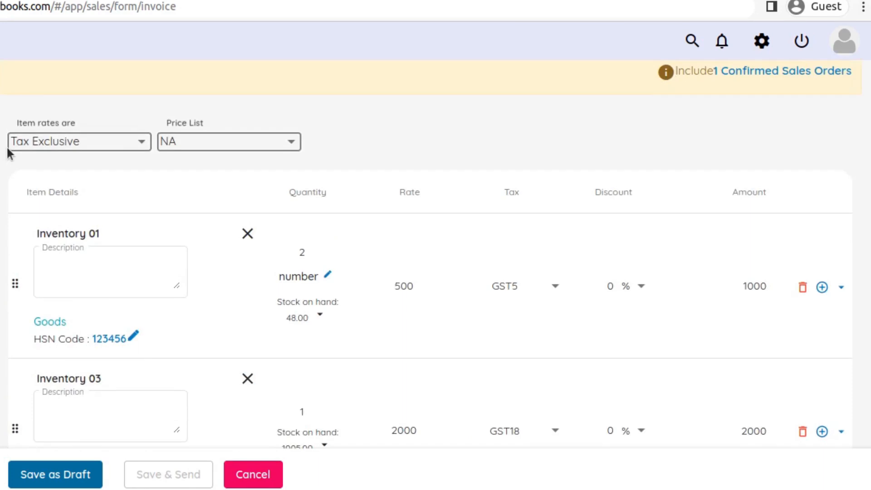
click(41, 143)
click(64, 113)
scroll(591, 338, down, 5)
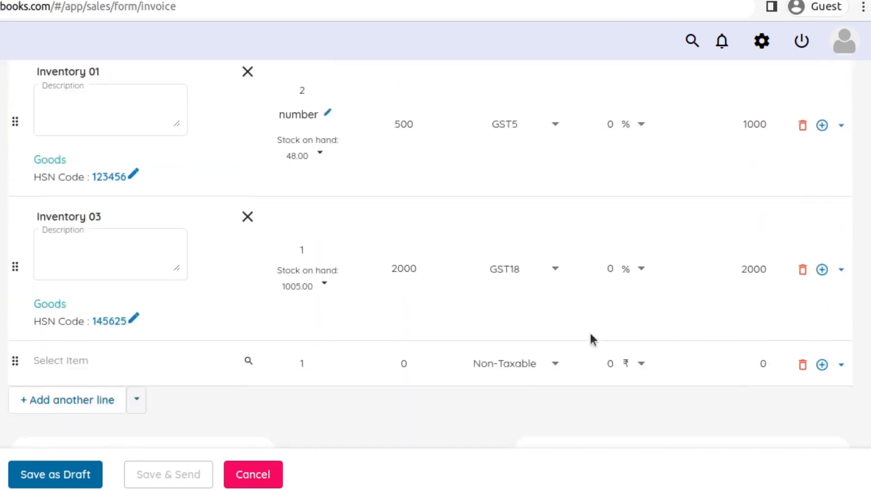
scroll(778, 254, up, 2)
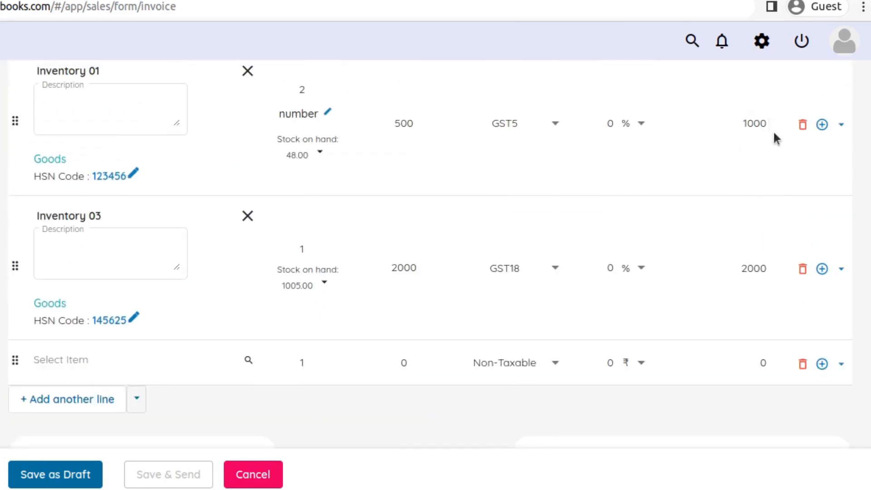
scroll(781, 243, down, 6)
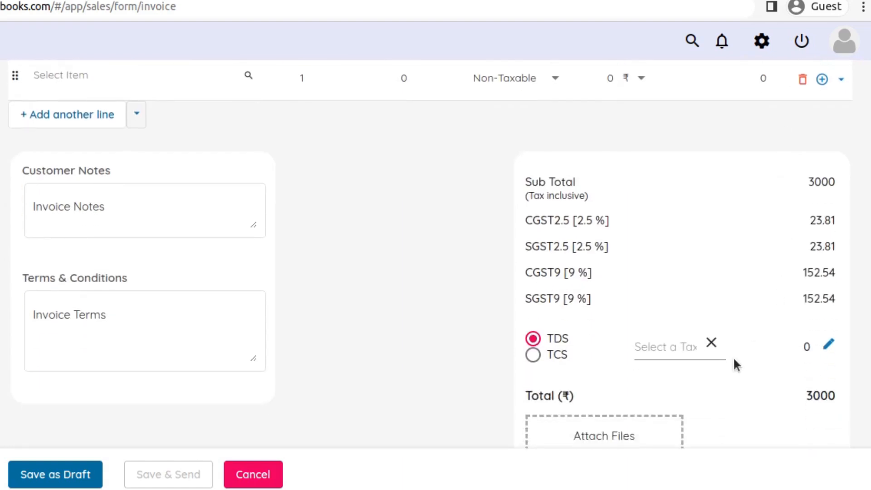
Apply the Dividend [10%] TDS to the tax-inclusive invoice, clear and reselect it, and review the deduction
click(657, 349)
click(707, 169)
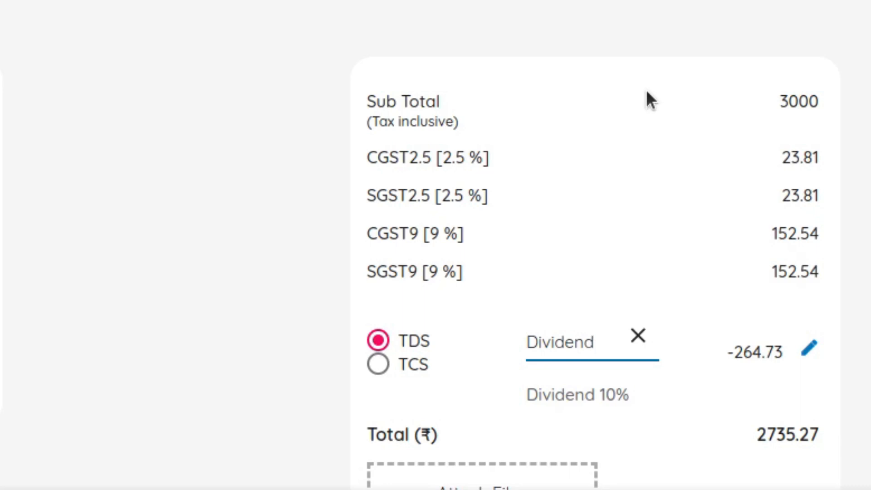
click(638, 336)
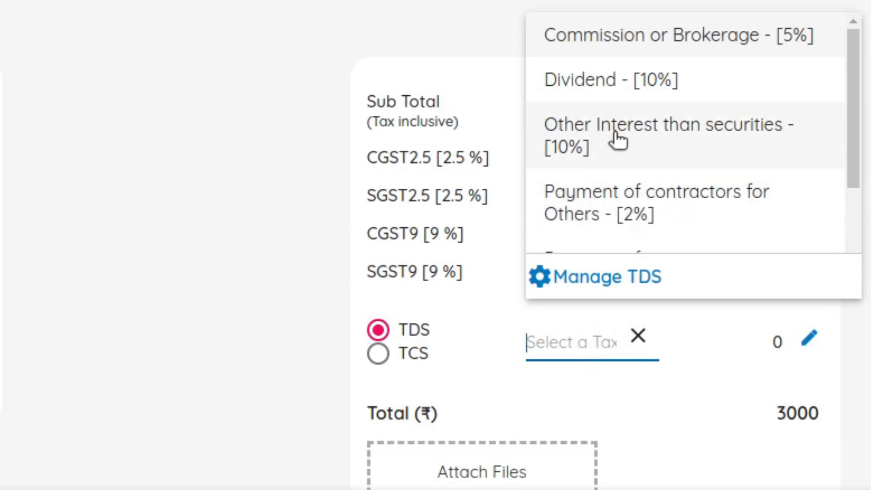
click(628, 93)
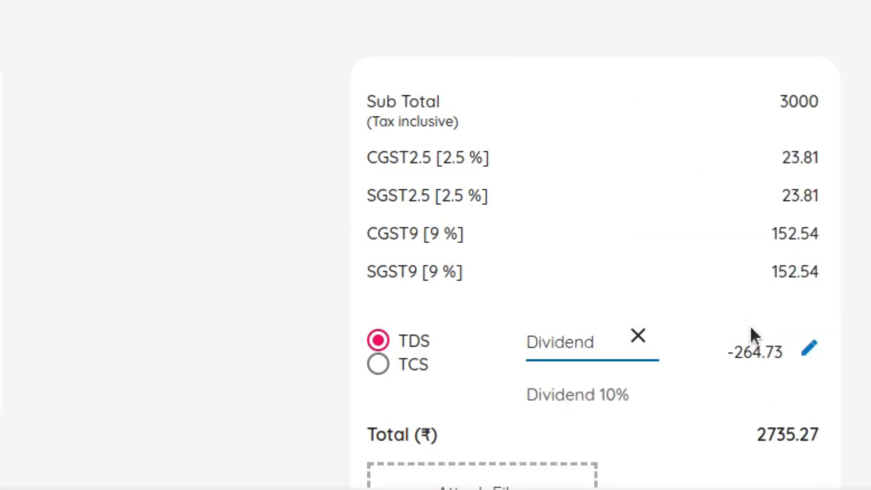
scroll(749, 325, down, 3)
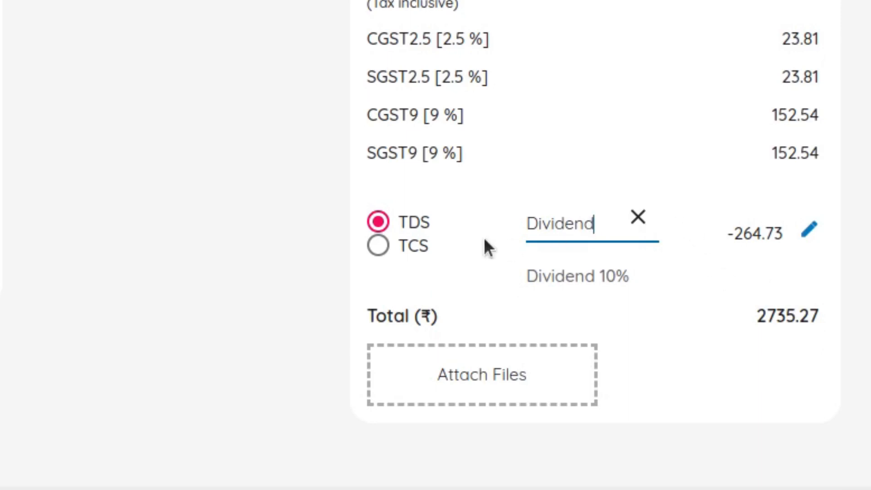
Clear the Dividend TDS, switch the tax type to TCS and apply 5-Perc [5%]
click(638, 219)
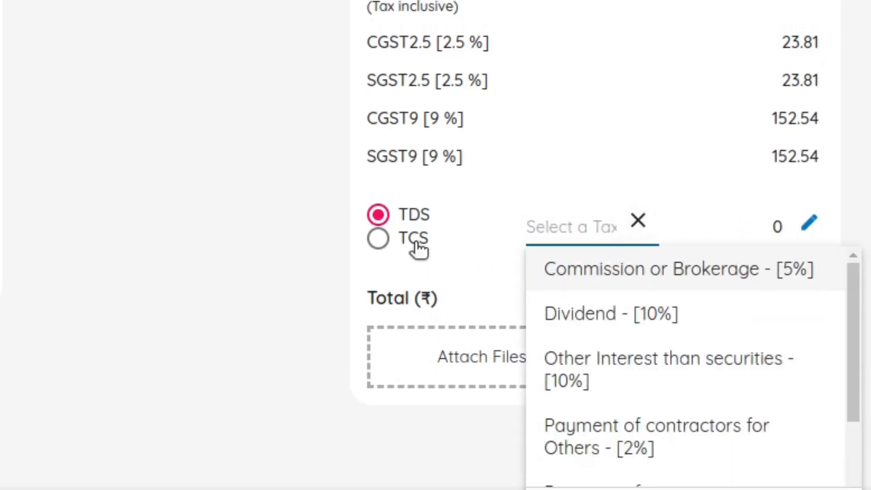
click(418, 248)
click(583, 227)
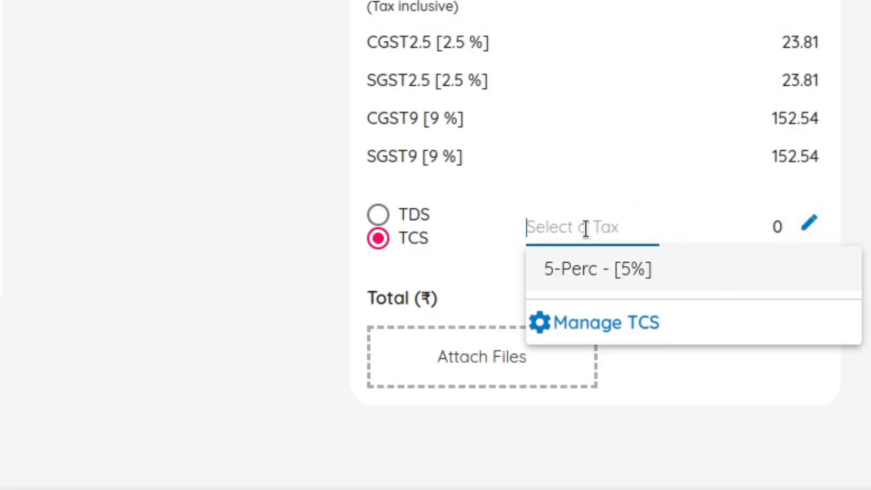
click(602, 288)
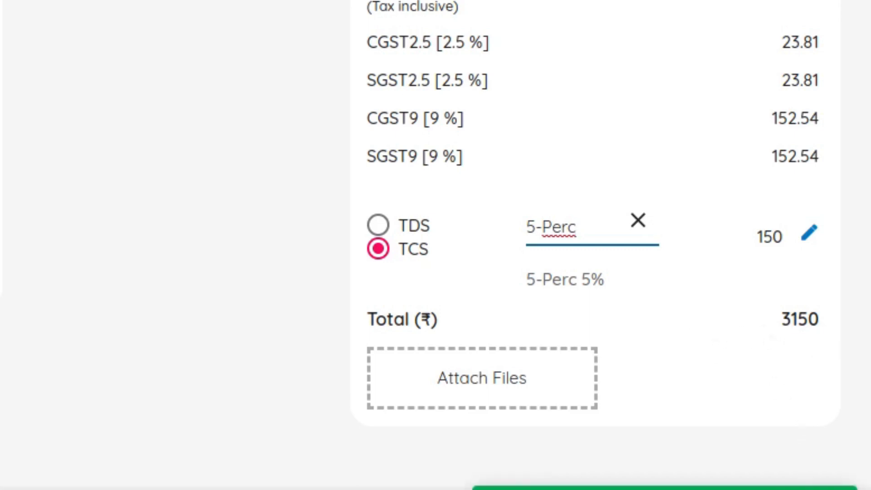
Leave the invoice without saving, set the discount preference to No discounts in the general preferences, and save
scroll(748, 354, up, 4)
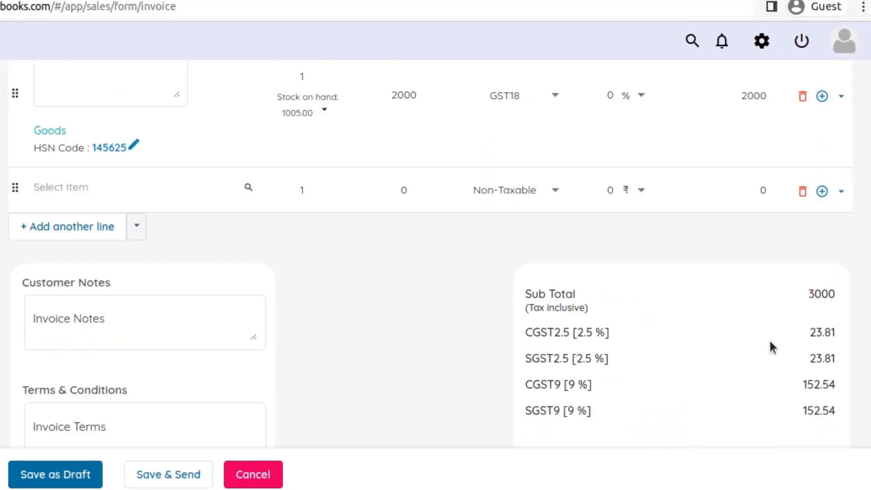
scroll(769, 339, up, 8)
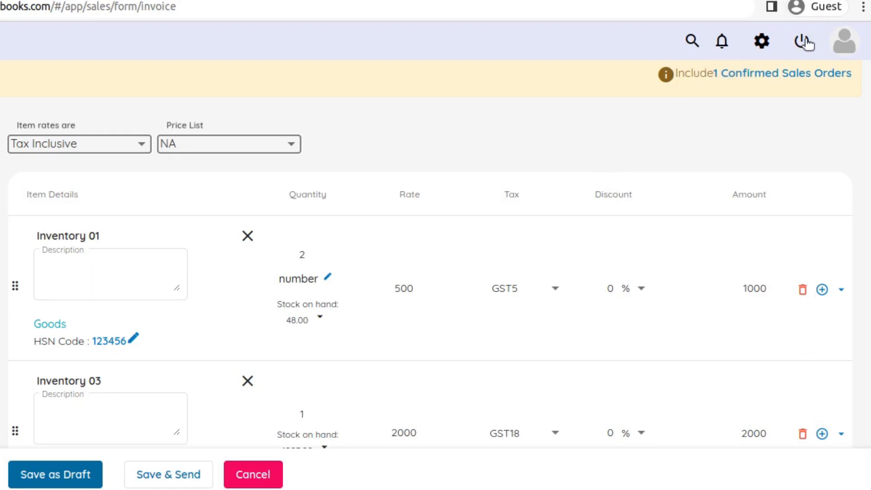
click(763, 45)
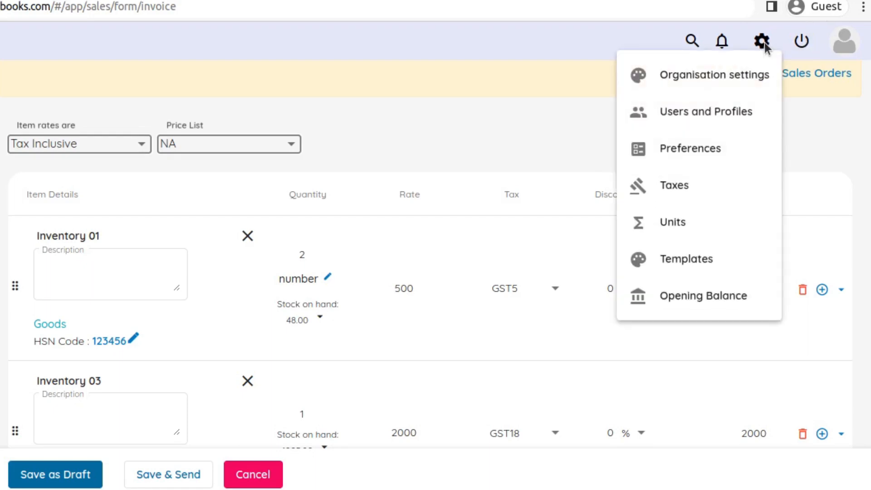
click(693, 162)
click(359, 323)
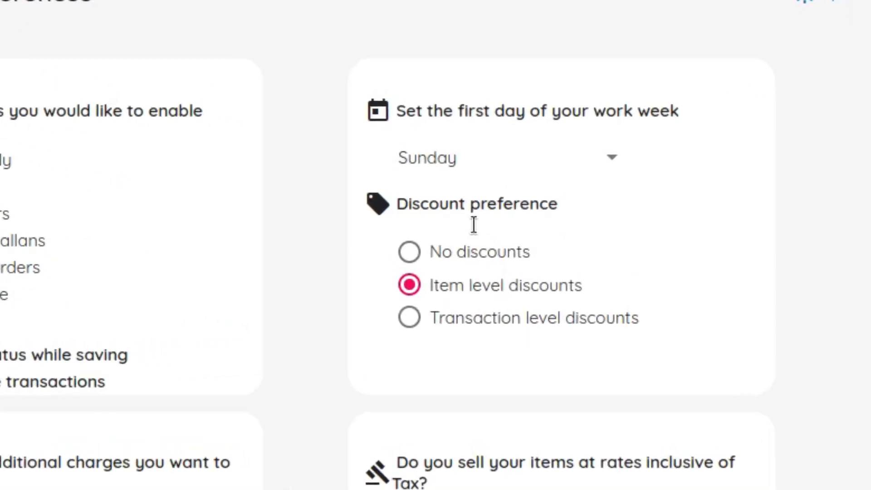
click(468, 255)
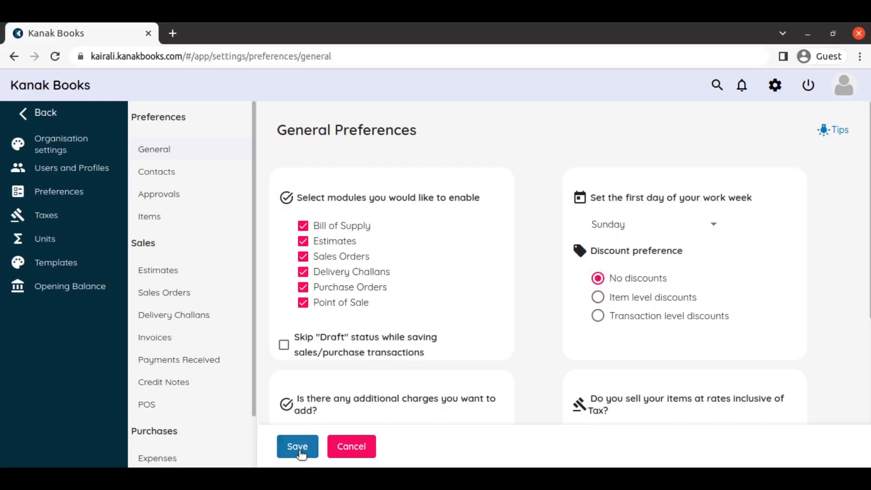
click(299, 451)
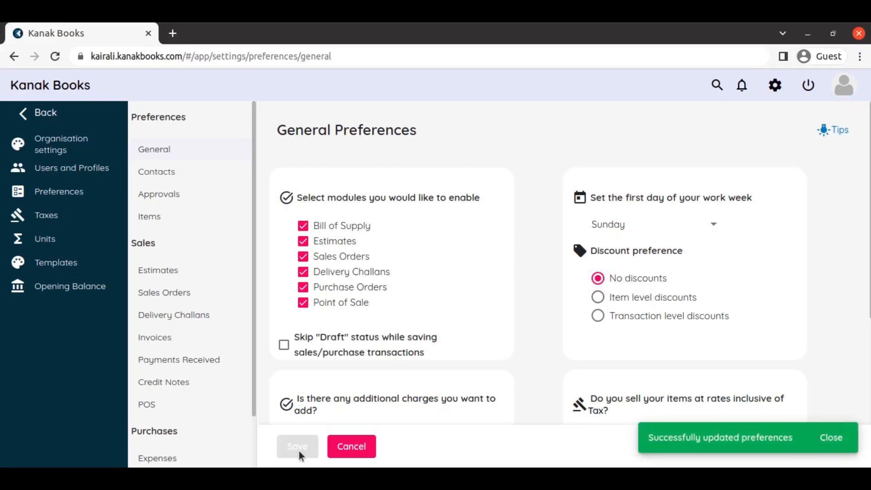
Return to the invoice form and add Inventory 01 on the first item line
click(14, 57)
scroll(305, 227, down, 6)
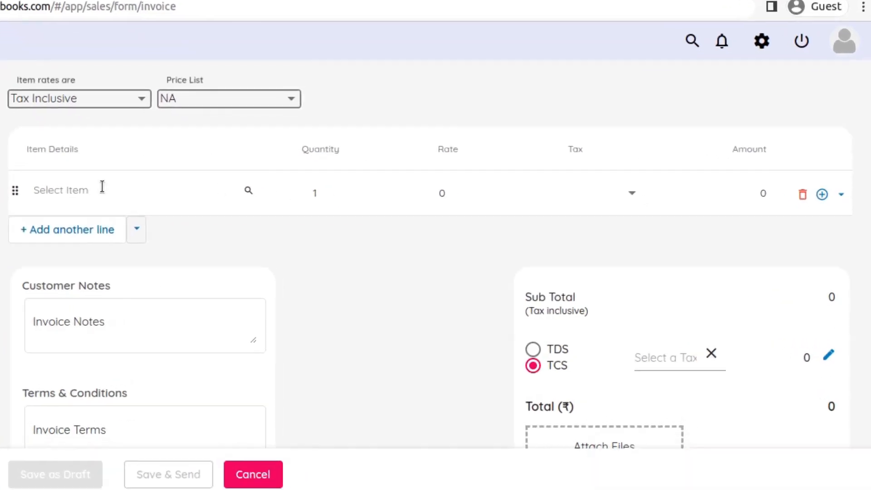
click(225, 209)
click(235, 241)
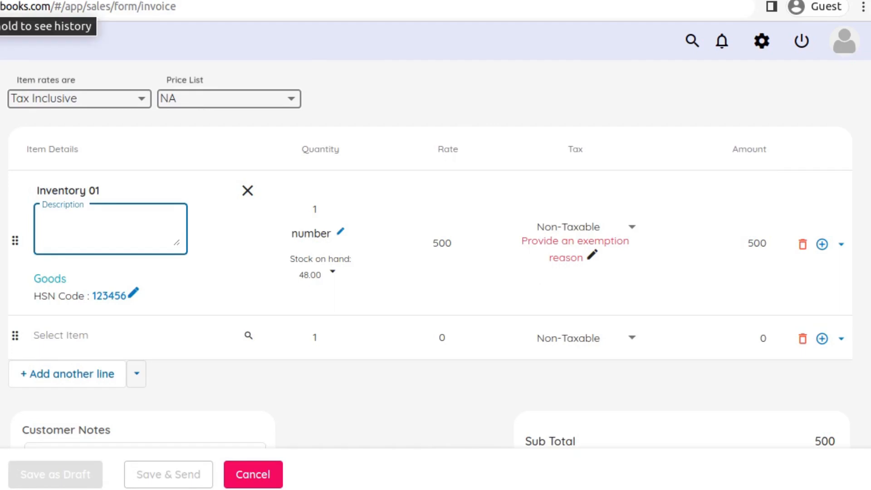
Discard the invoice, set the discount preference to Transaction level discounts in the general preferences, and save
click(763, 43)
click(718, 148)
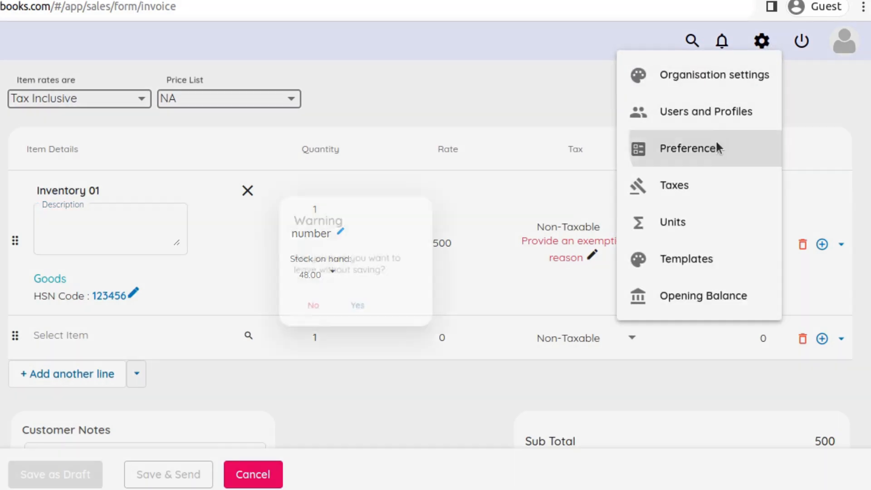
click(384, 315)
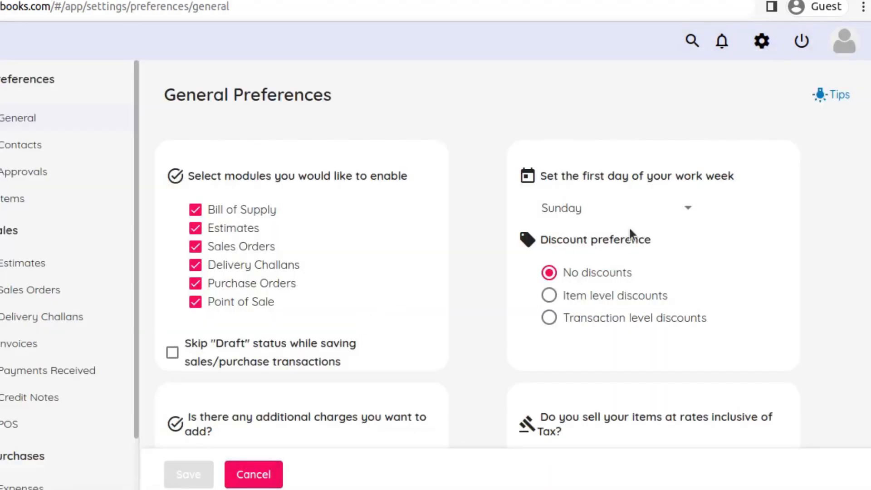
scroll(581, 300, down, 1)
click(545, 224)
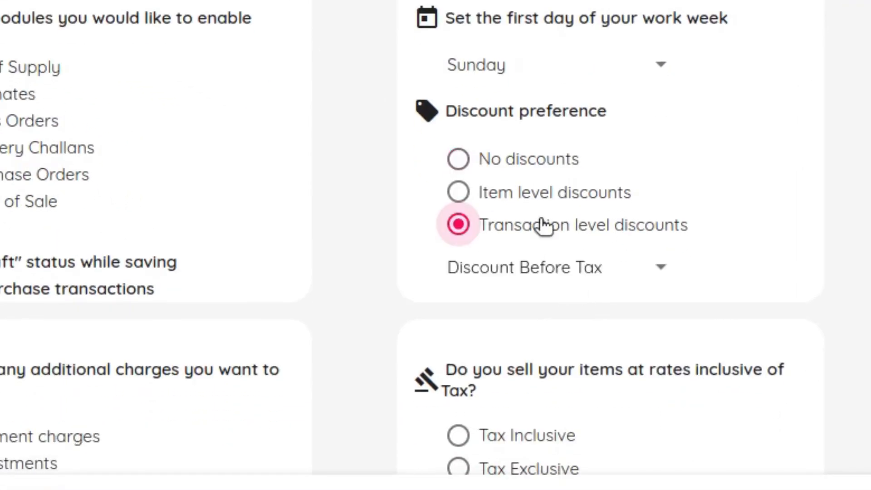
scroll(635, 177, down, 3)
scroll(657, 185, down, 2)
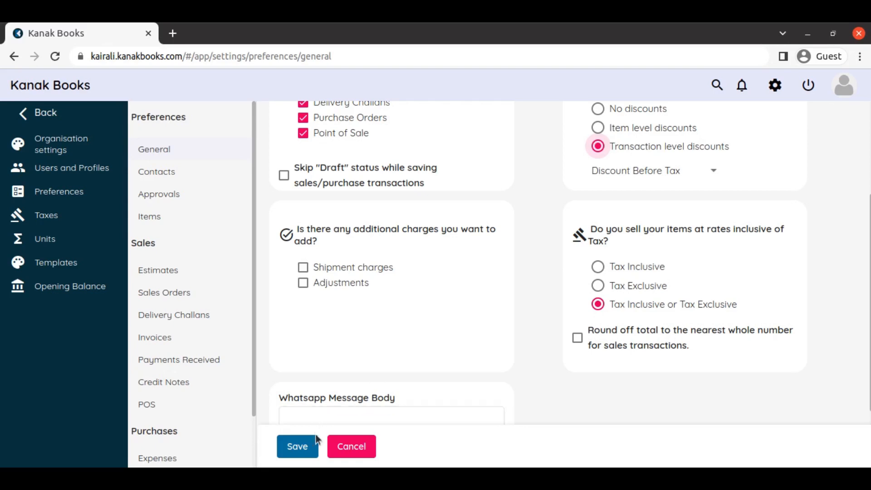
click(309, 448)
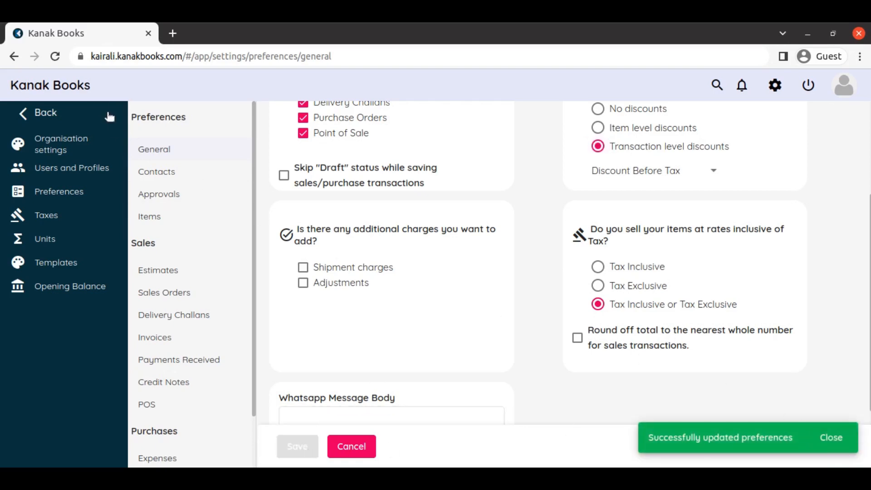
Return to the new invoice form and select KCA as the customer
click(15, 56)
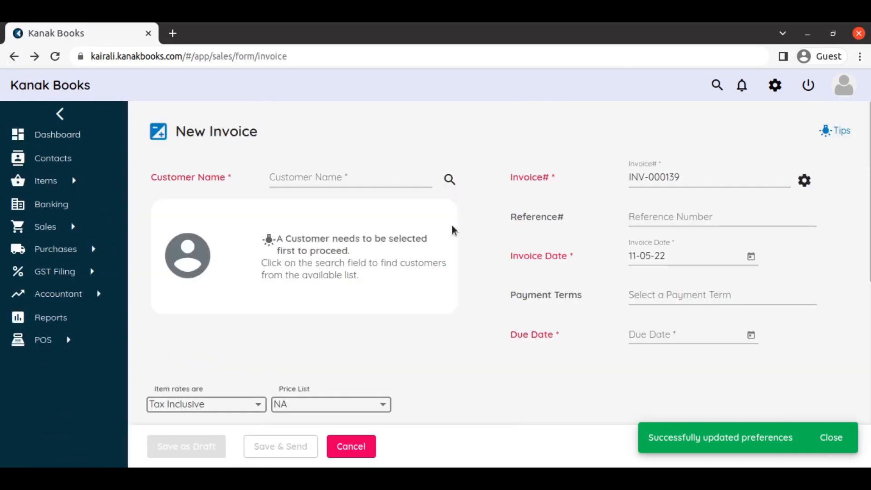
scroll(435, 310, down, 1)
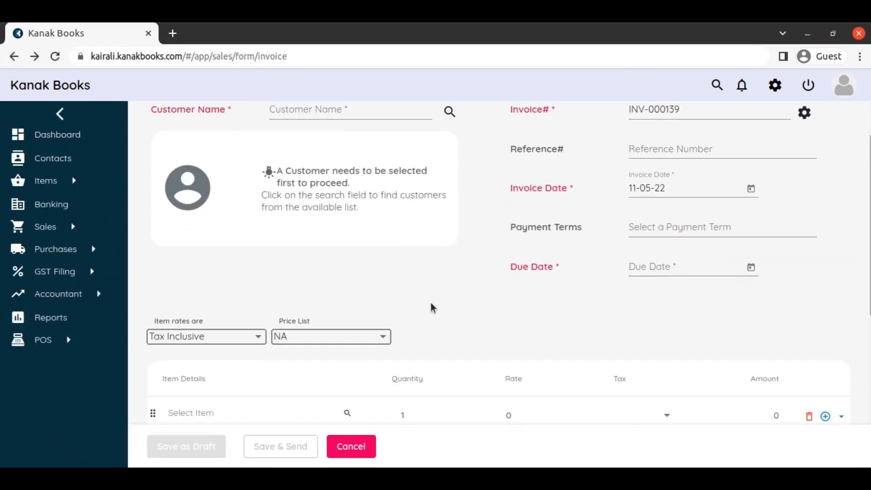
scroll(432, 307, up, 2)
click(326, 177)
click(329, 218)
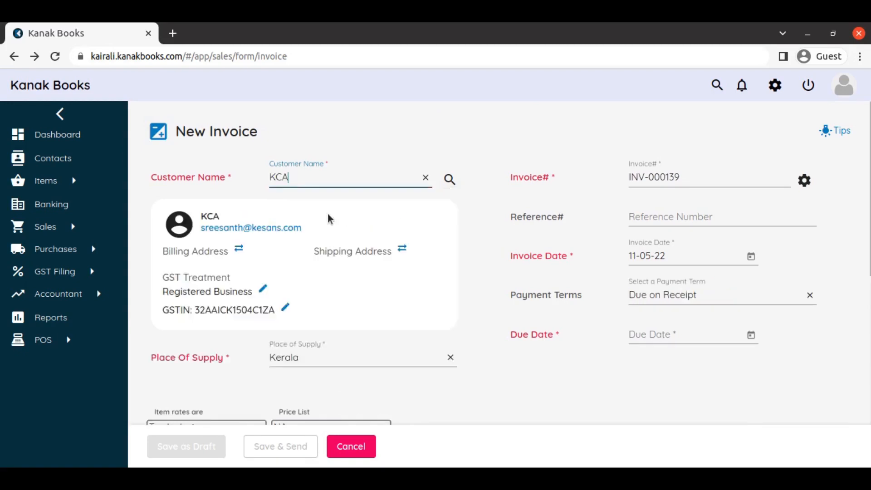
click(342, 314)
Add Inventory 01 on the first item line and review the discount field in the invoice totals
scroll(360, 434, down, 1)
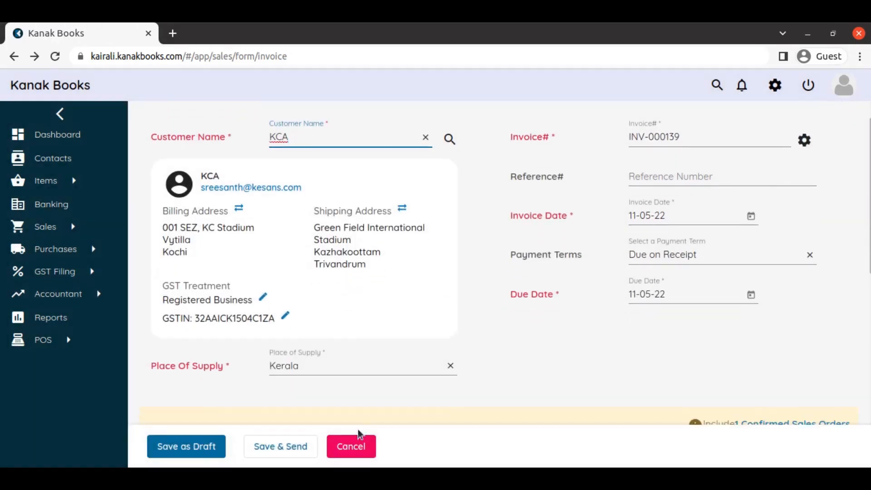
scroll(359, 434, down, 7)
click(201, 260)
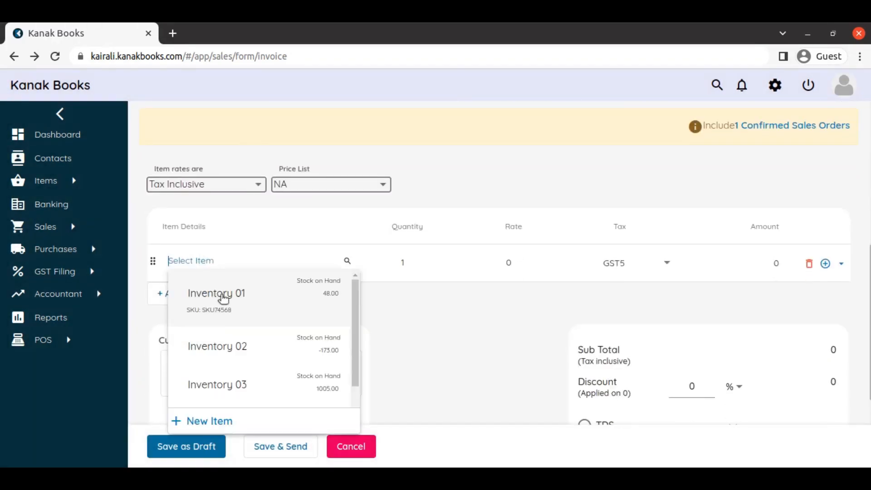
click(225, 300)
scroll(725, 344, down, 4)
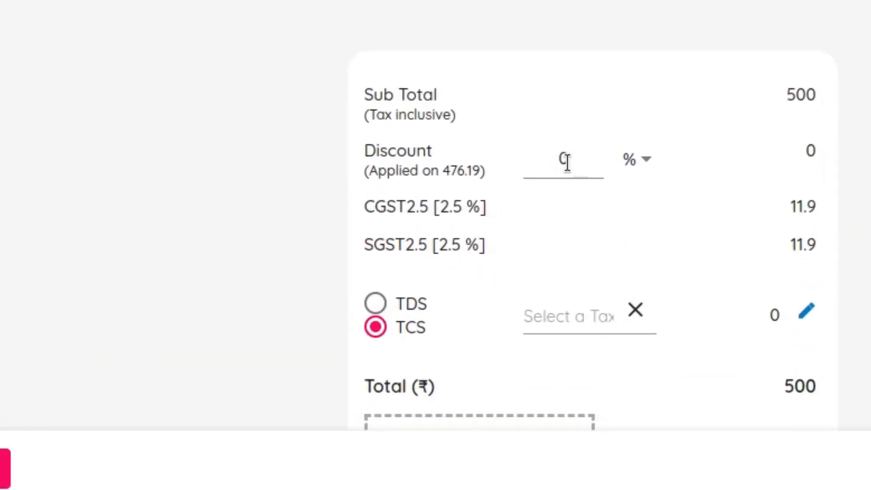
scroll(750, 200, down, 1)
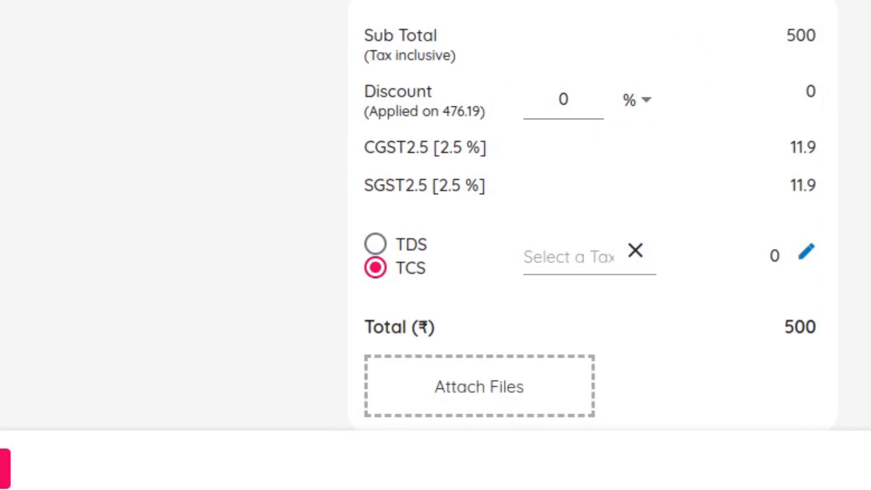
Set the invoice's transaction level discount to 10%
scroll(526, 195, up, 1)
click(547, 157)
text(1)
click(655, 202)
scroll(641, 203, down, 2)
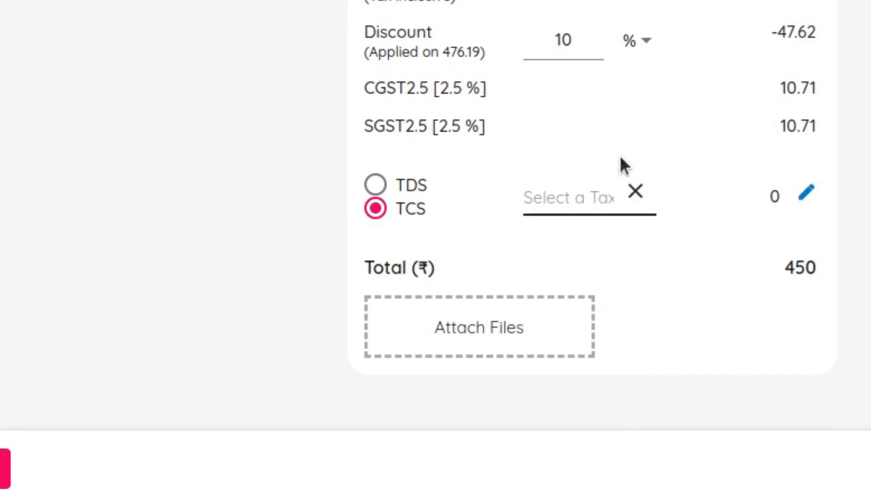
Leave the invoice without saving, change the transaction level discount option to Discount After Tax in the general preferences, and save
scroll(620, 158, up, 6)
scroll(620, 159, up, 3)
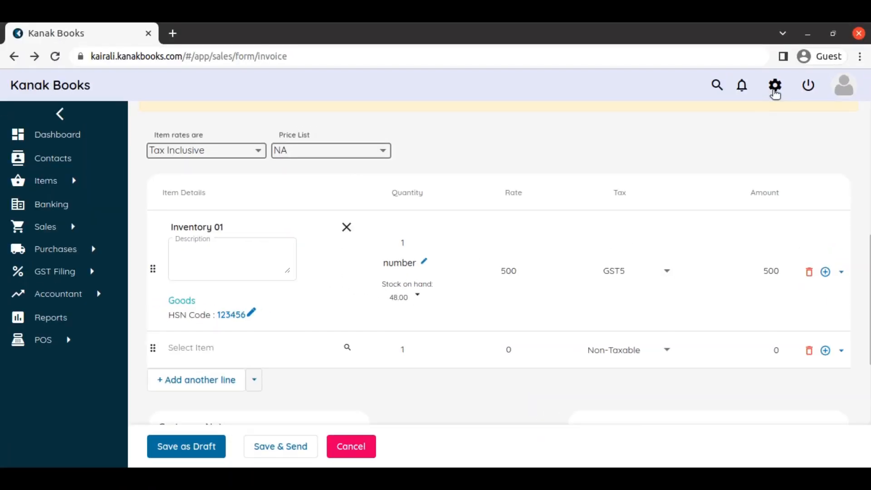
click(774, 88)
click(729, 174)
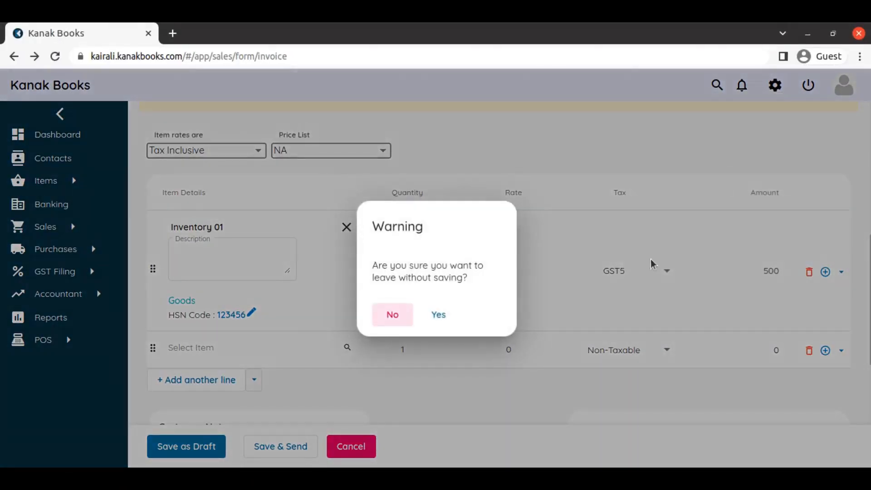
click(438, 322)
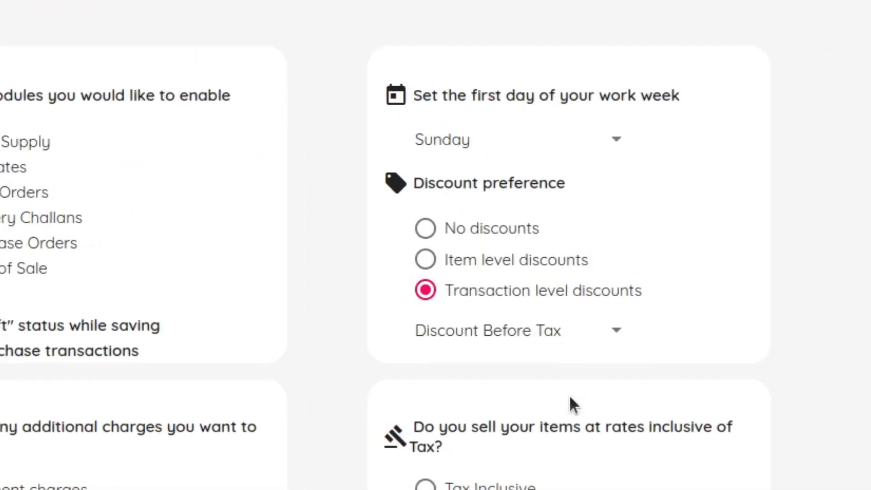
click(573, 338)
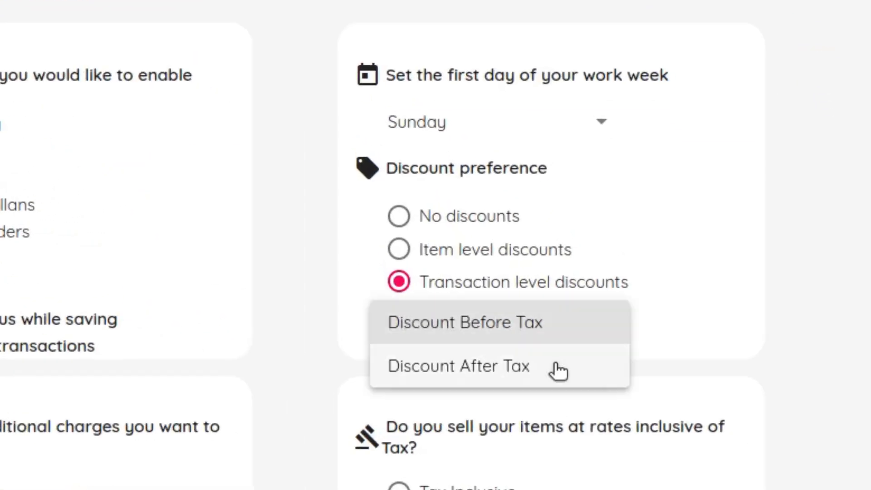
click(519, 358)
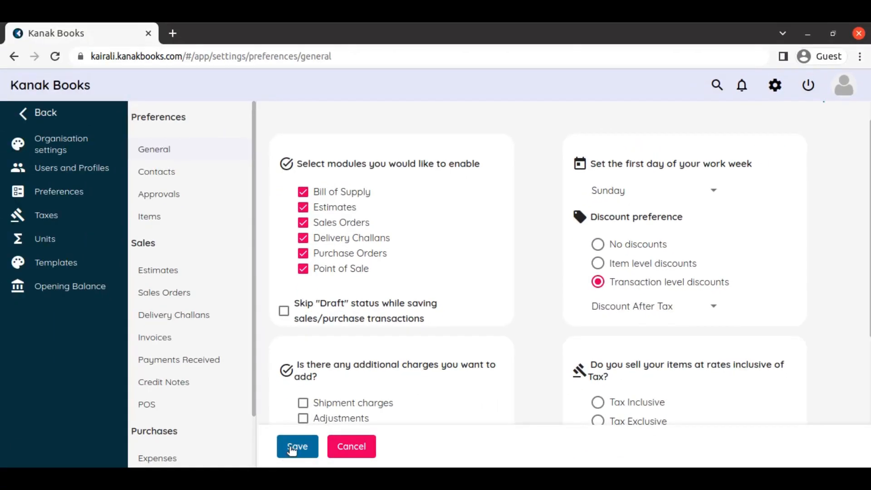
click(291, 448)
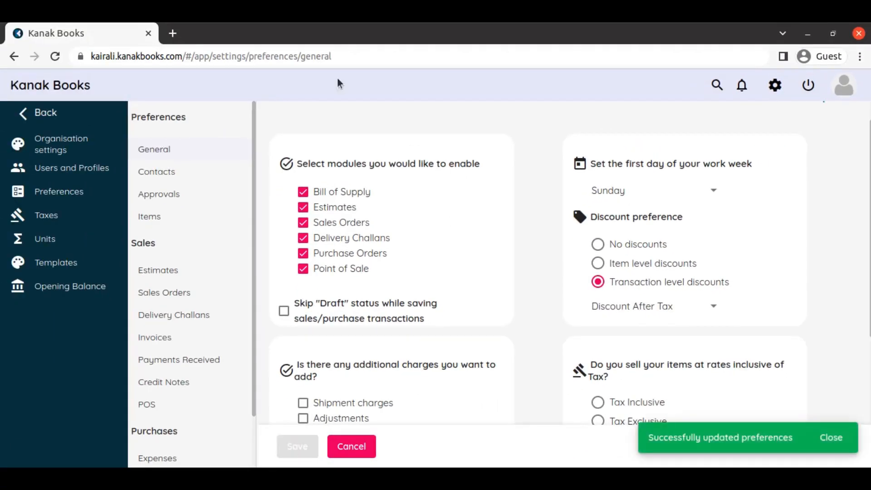
Go back to the blank invoice form and choose KCA as the customer again
click(13, 57)
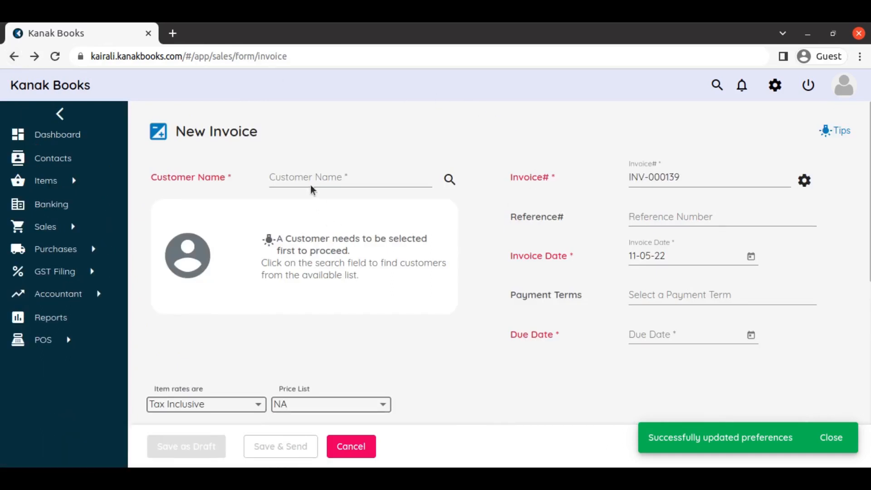
click(318, 180)
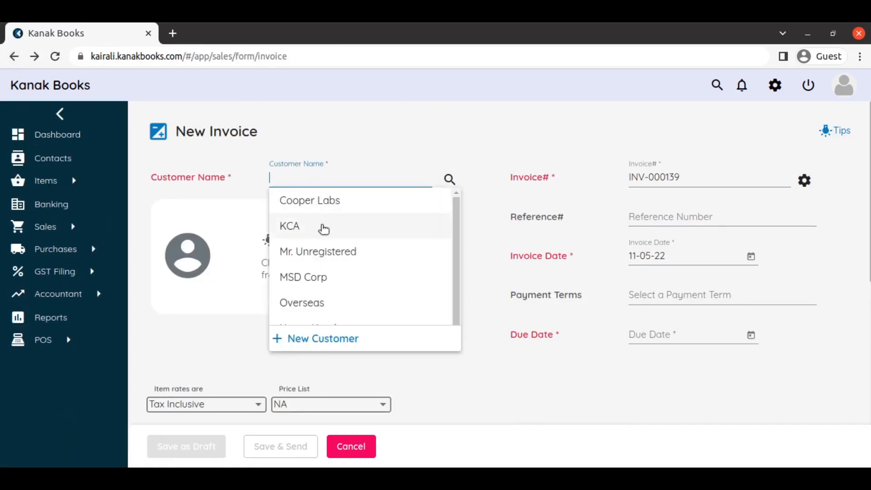
click(322, 227)
click(355, 316)
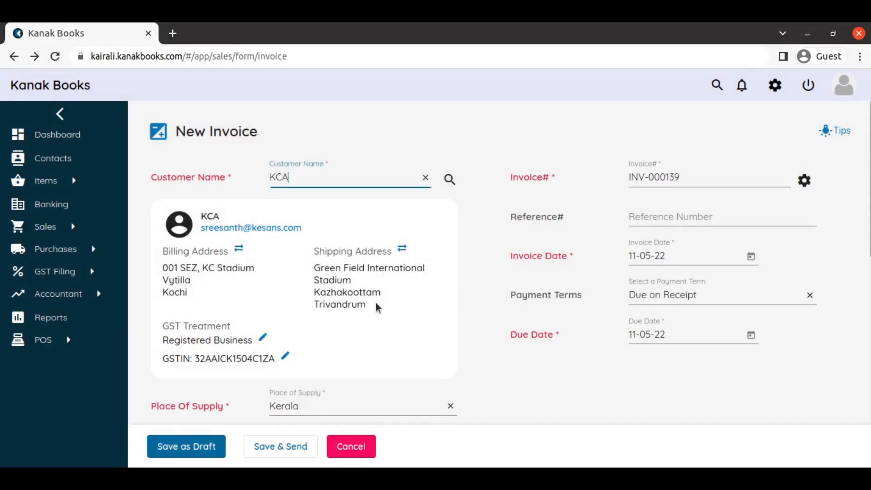
Add Inventory 03 on the first item line and set the invoice discount to 10%
scroll(374, 307, down, 5)
click(202, 371)
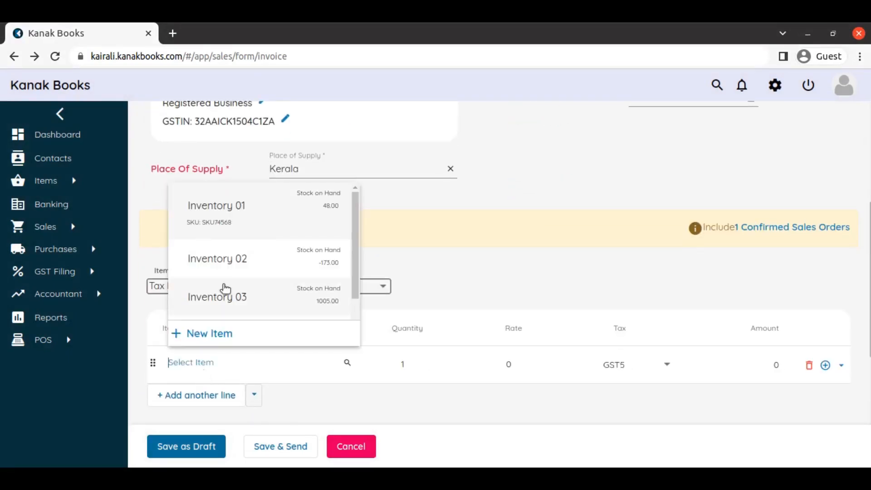
click(241, 300)
scroll(544, 295, down, 4)
scroll(549, 300, down, 5)
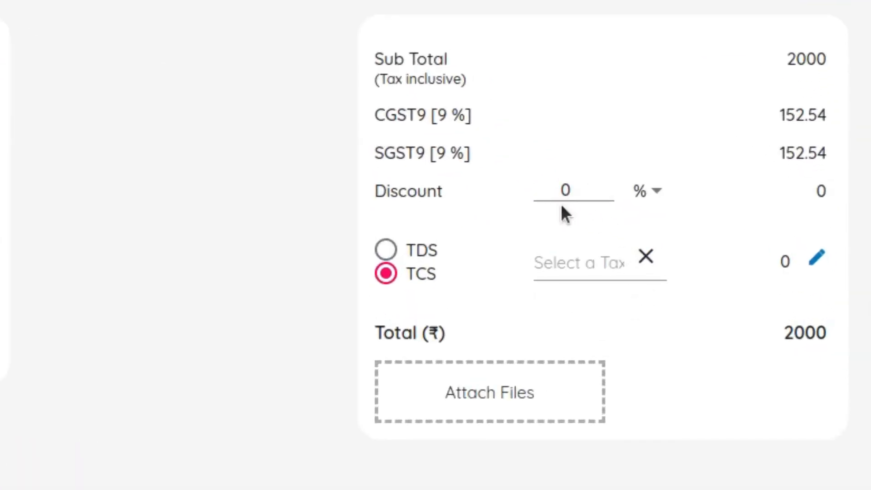
click(695, 212)
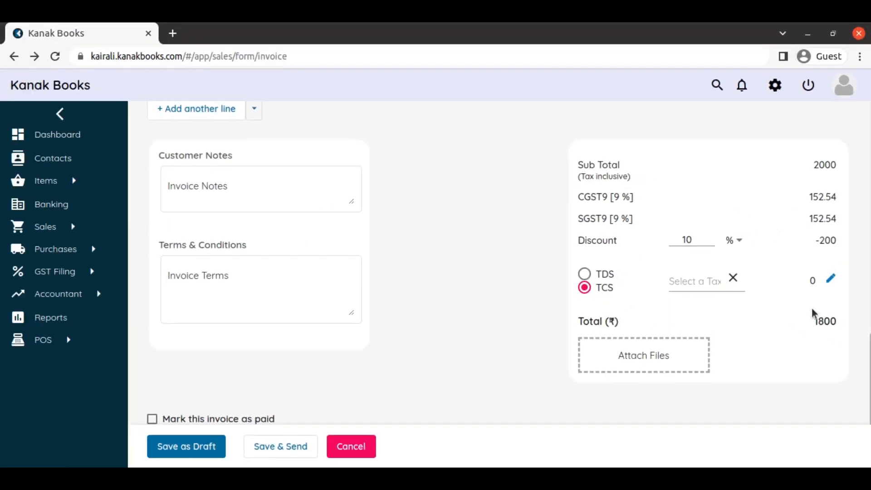
Discard the invoice and open the general preferences
click(775, 85)
click(718, 175)
click(437, 314)
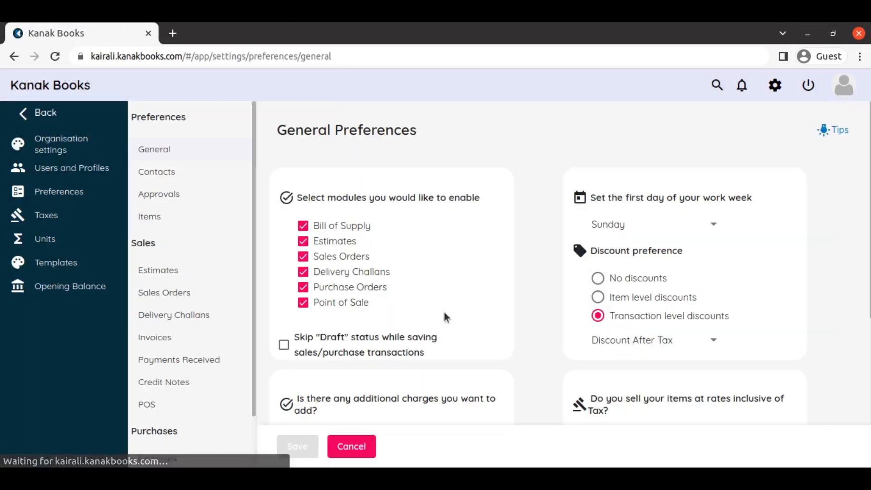
Enable rounding off sales totals to the nearest whole number, shipment charges and adjustments, and save the preferences
scroll(694, 276, down, 2)
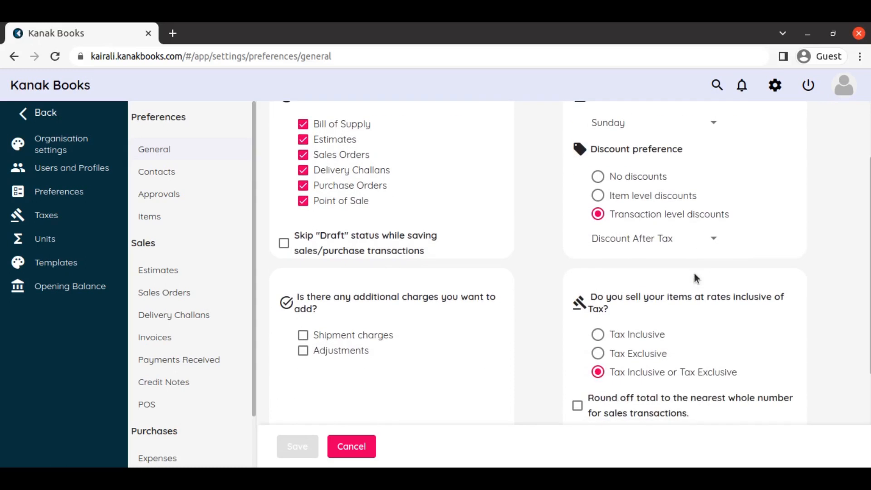
scroll(702, 291, down, 2)
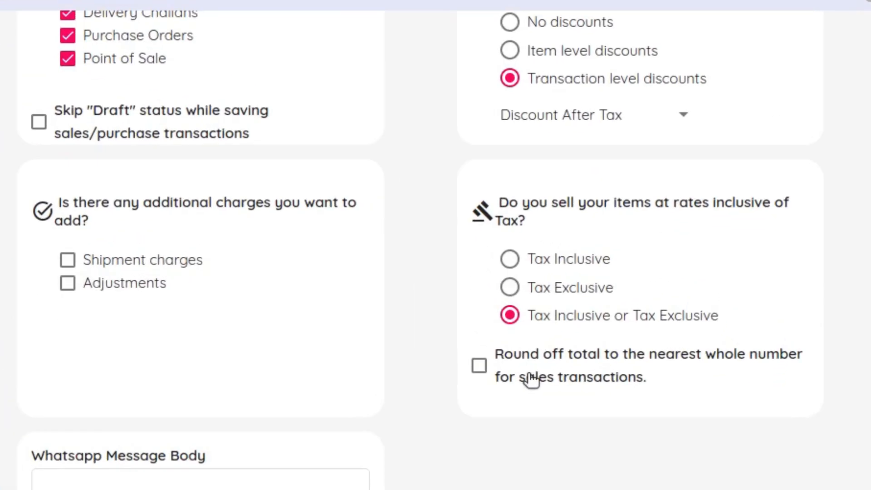
click(531, 379)
click(129, 282)
click(140, 259)
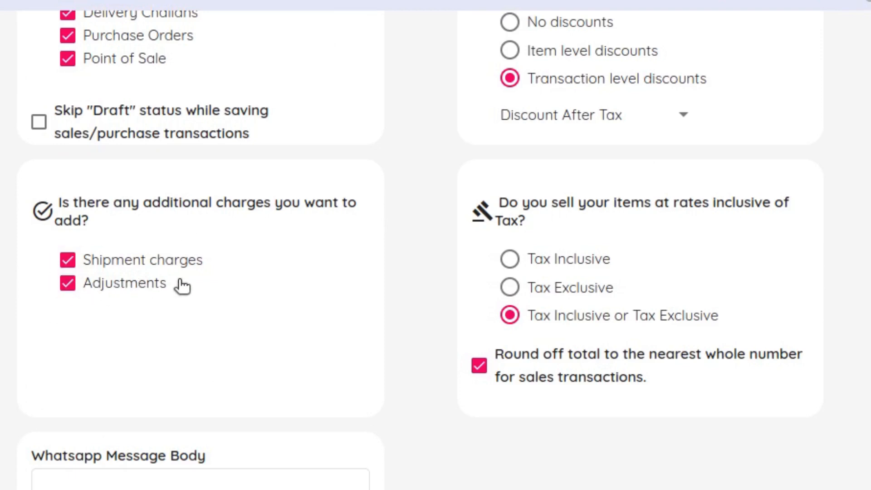
scroll(574, 306, down, 2)
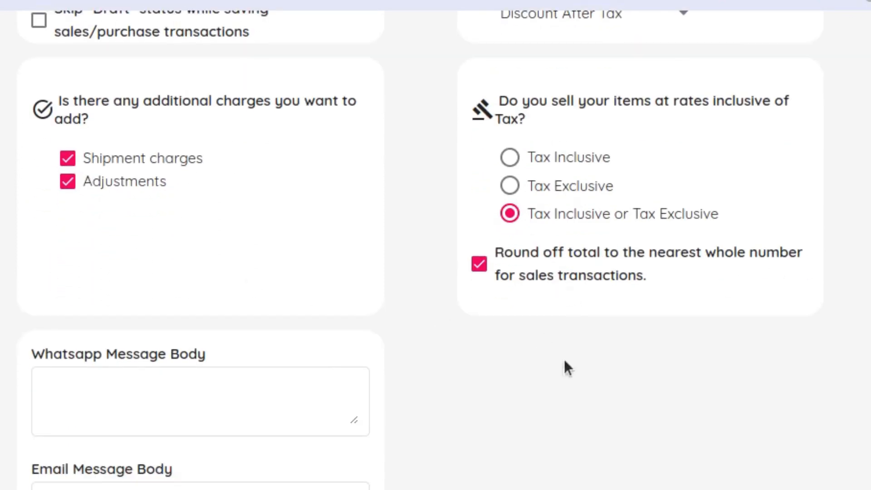
scroll(563, 357, down, 2)
click(300, 450)
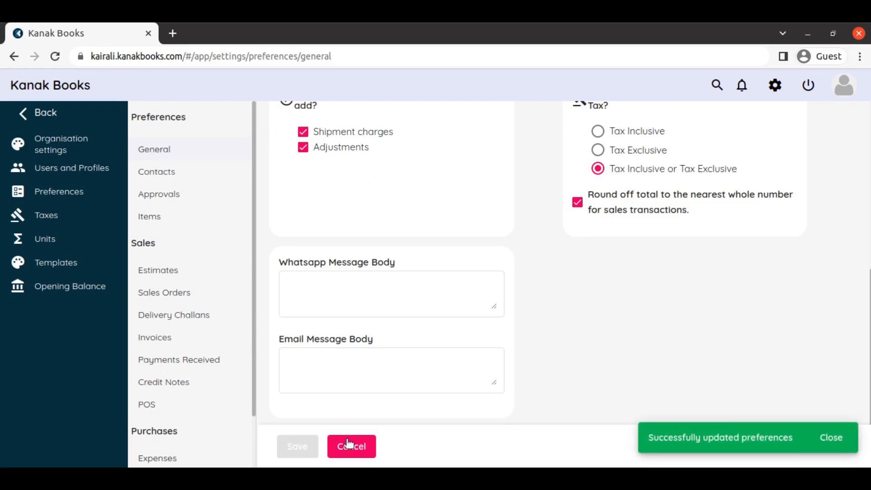
Return to the invoice form and set the customer to KCA
click(14, 57)
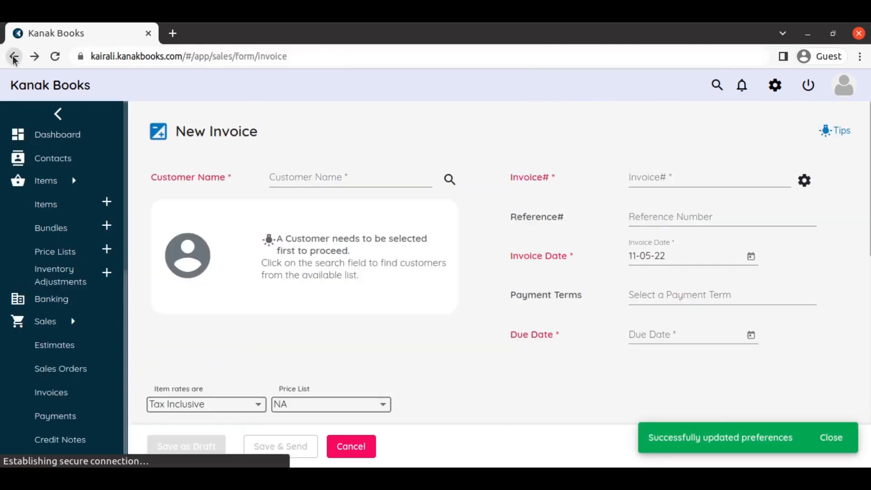
click(339, 174)
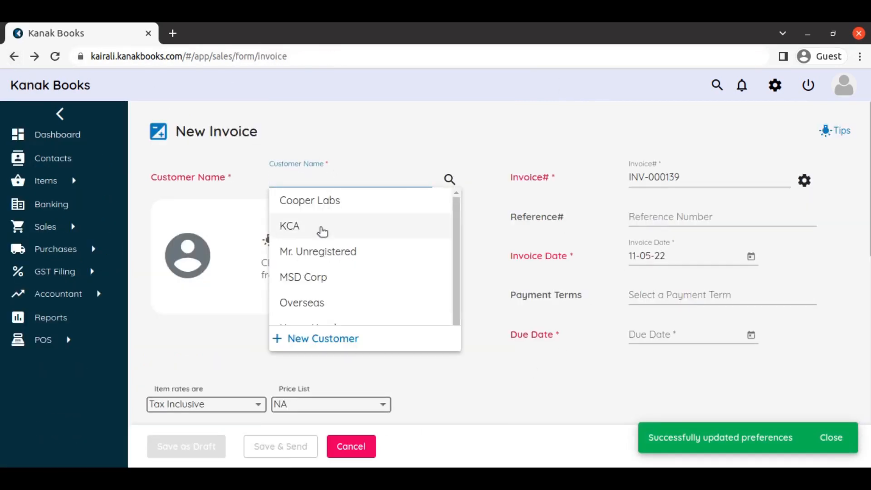
click(323, 231)
click(347, 311)
Add Inventory 03 on the invoice's first item line
scroll(357, 320, down, 4)
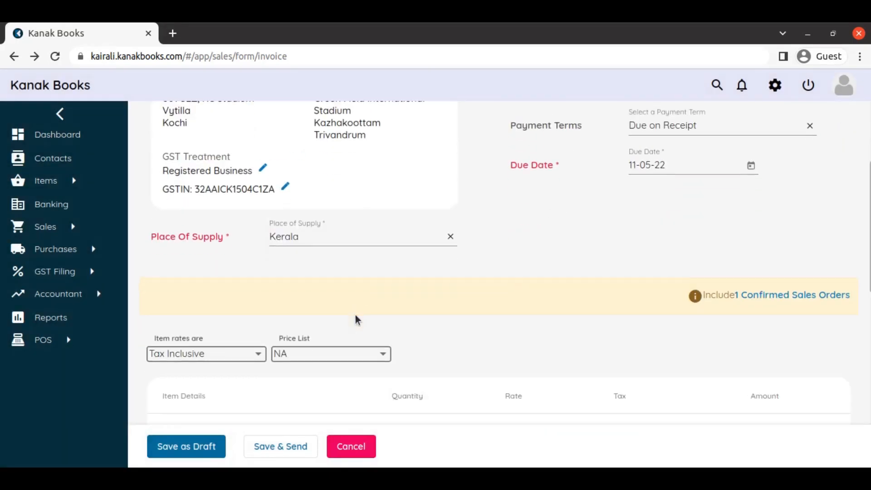
scroll(357, 319, down, 4)
click(188, 262)
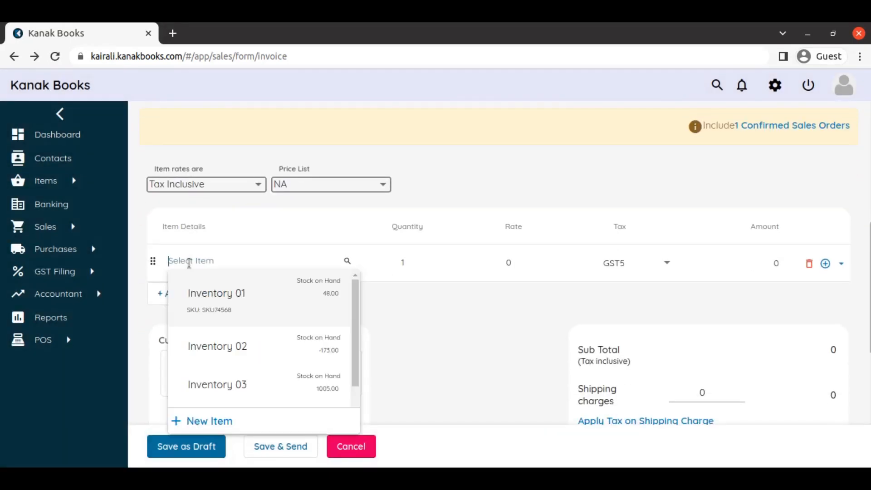
click(235, 381)
scroll(618, 319, down, 4)
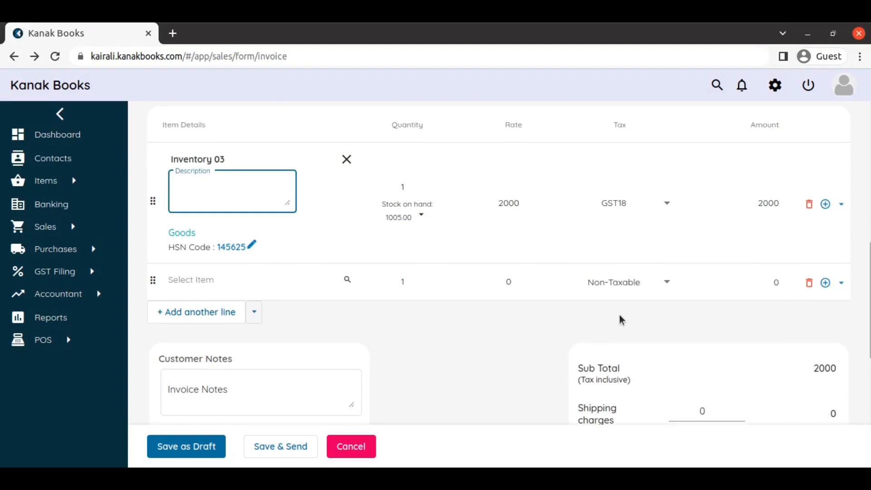
scroll(625, 327, down, 1)
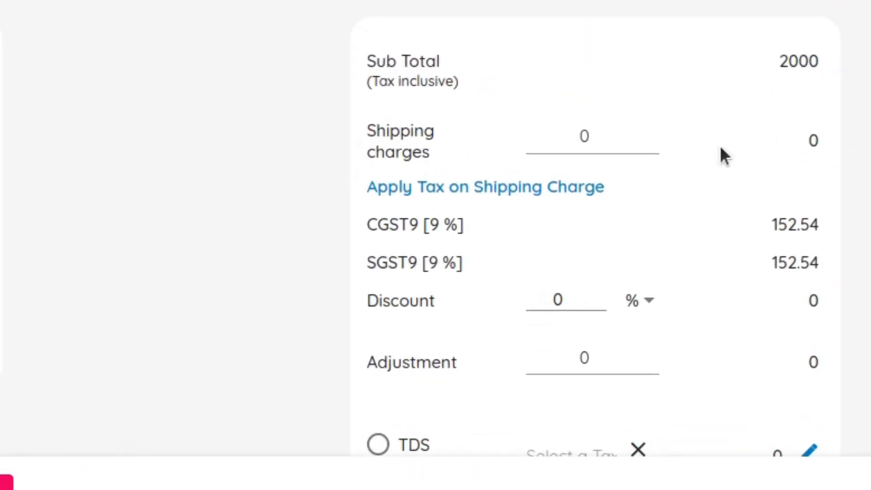
Set the invoice's shipping charges to 100
click(569, 136)
text(100)
click(753, 157)
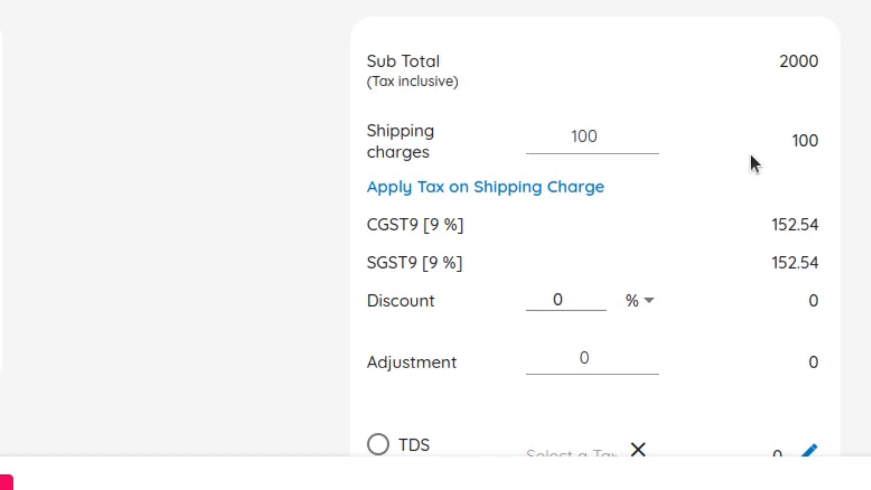
Apply the GST5 tax to the shipping charge
scroll(660, 246, down, 4)
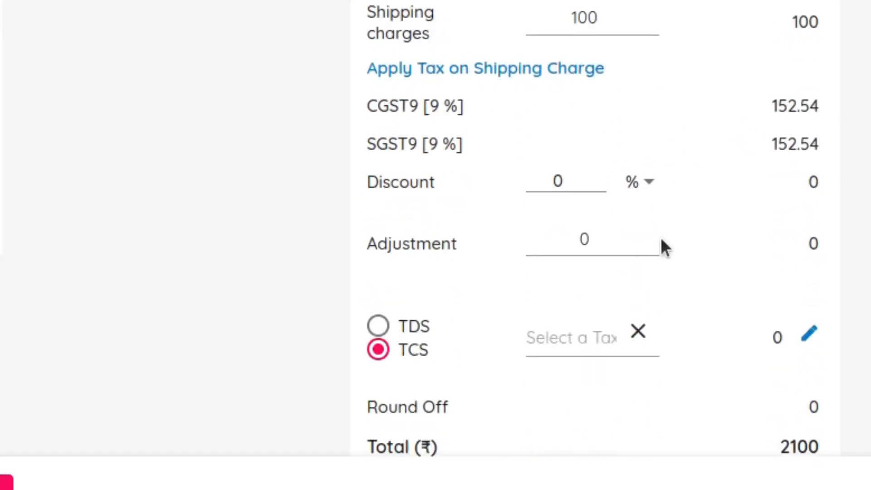
scroll(800, 351, up, 3)
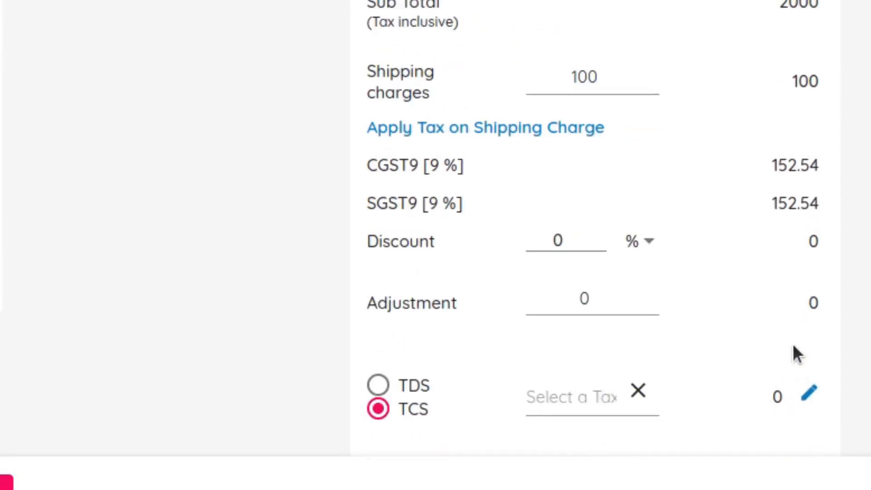
click(516, 127)
click(497, 196)
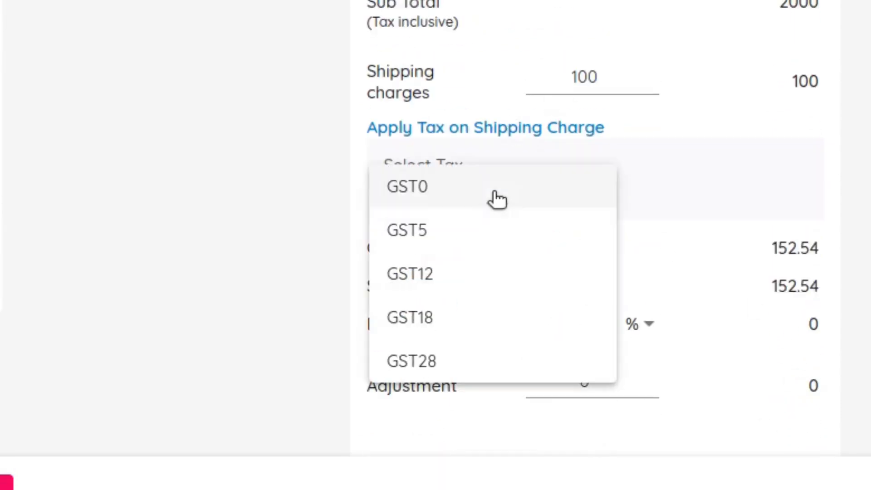
click(469, 245)
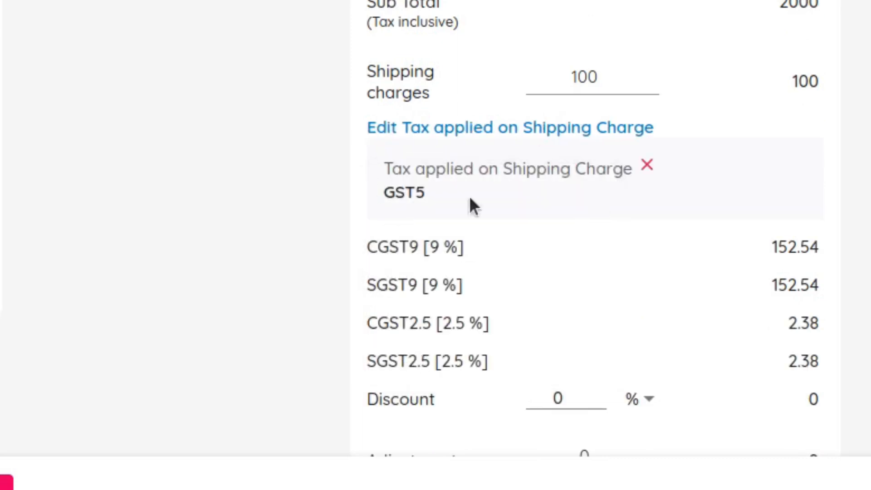
Set the invoice discount to 10 %
scroll(735, 204, down, 3)
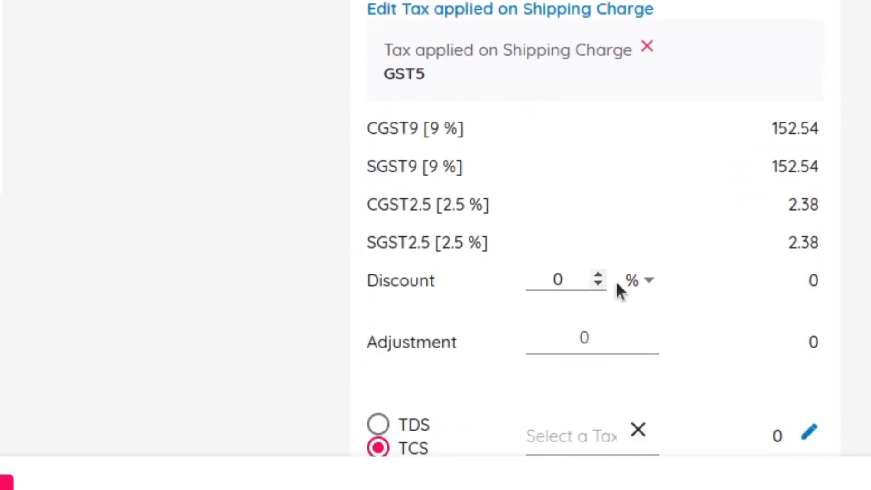
scroll(818, 230, down, 4)
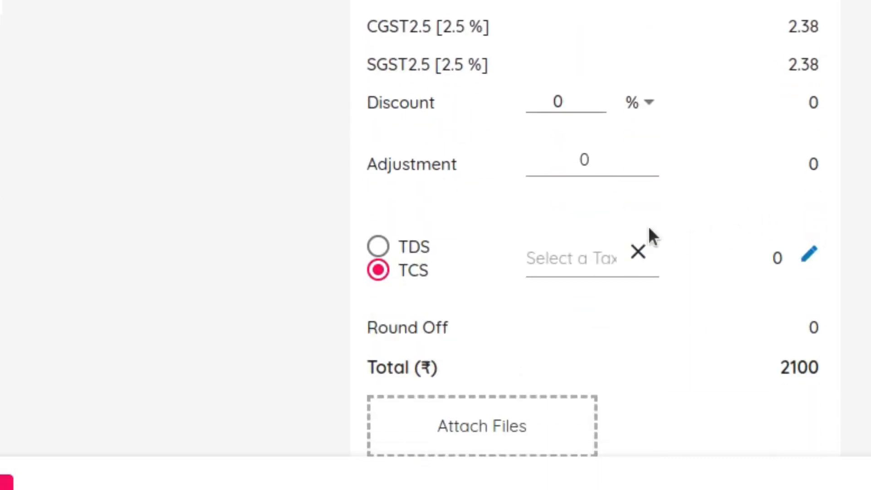
click(576, 163)
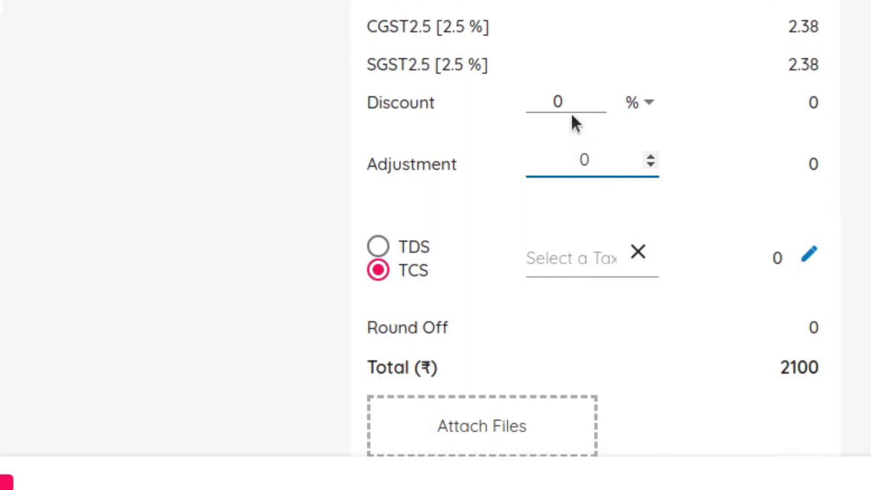
double_click(541, 111)
text(10)
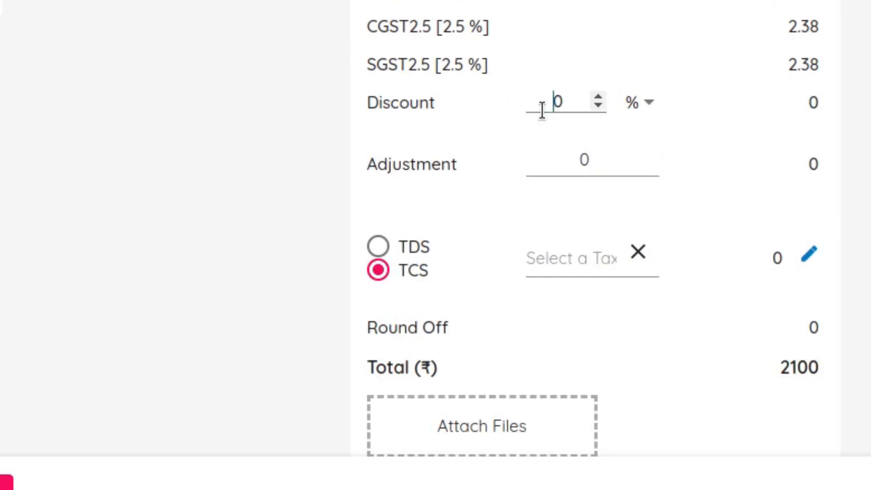
click(543, 127)
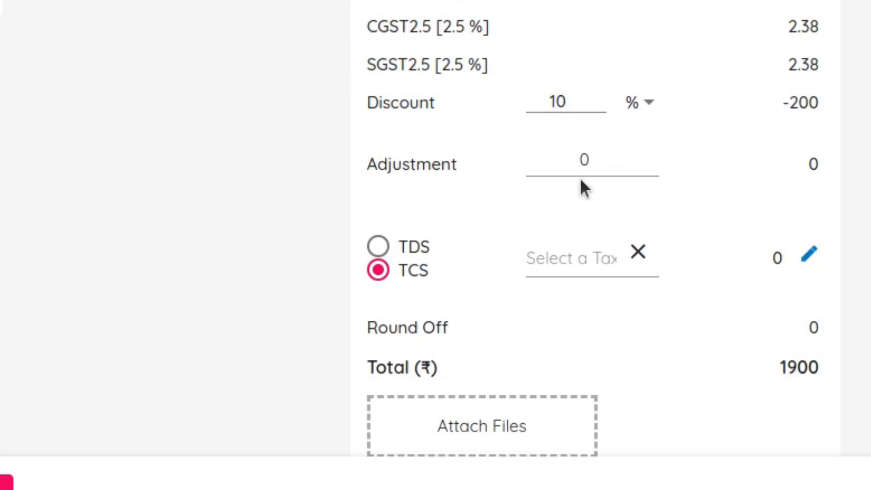
Try a decimal discount of 10.5 % on the invoice and set it back to 10 %
click(574, 101)
text(.5)
click(650, 139)
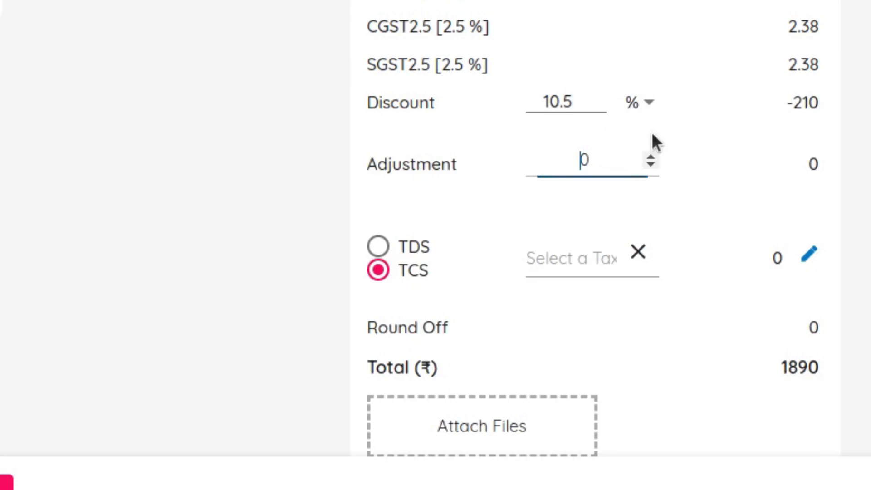
click(585, 105)
drag(584, 104, 527, 104)
text(10)
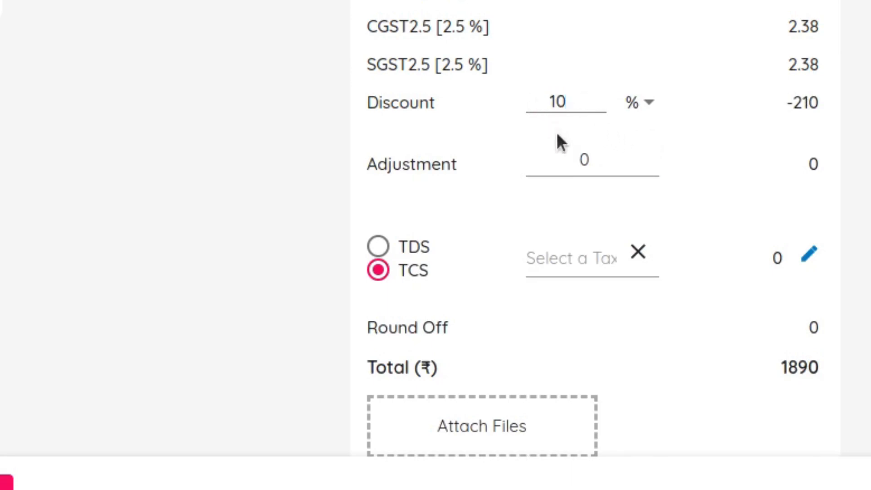
Enter an adjustment of 100 on the invoice
click(575, 154)
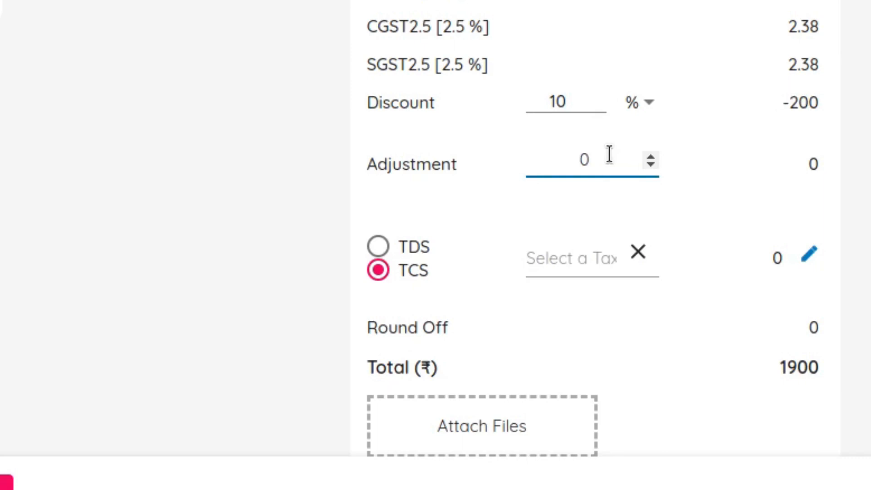
text(100)
click(656, 196)
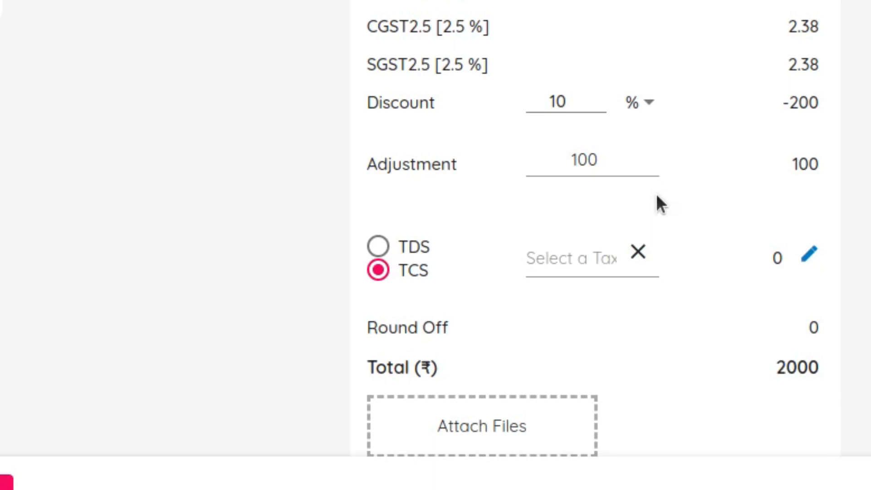
Raise the invoice adjustment to 500
drag(599, 161, 521, 164)
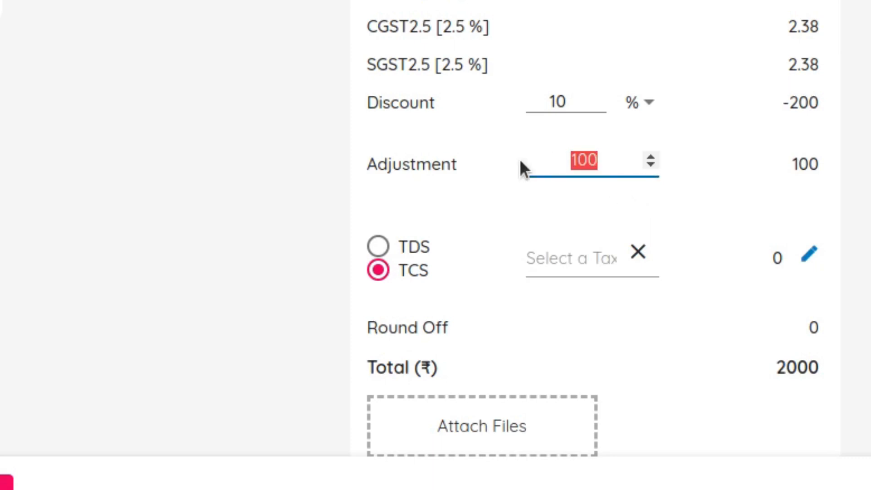
text(500)
click(689, 183)
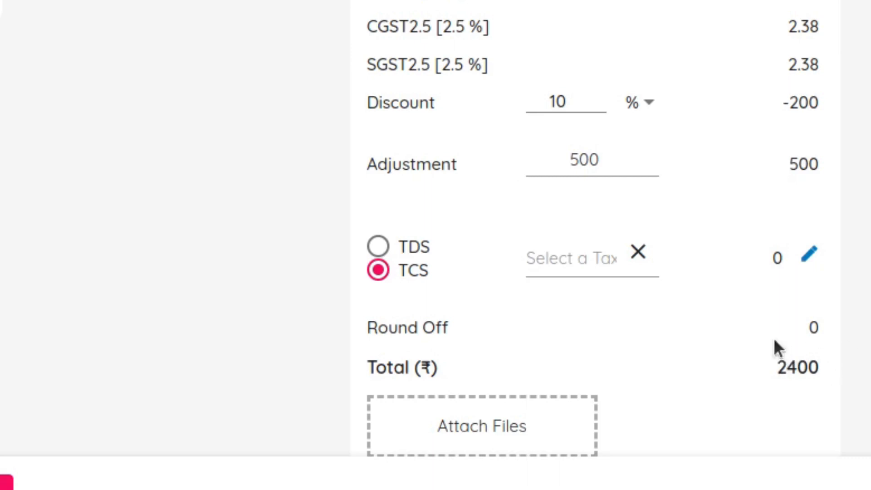
Reset the invoice adjustment to 0
click(607, 150)
click(513, 163)
click(595, 164)
drag(593, 163, 535, 164)
text(0)
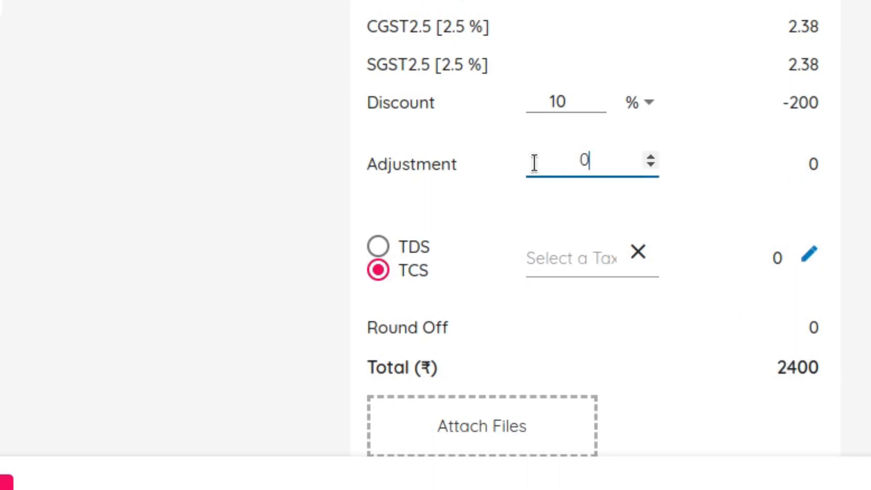
click(503, 200)
Set the invoice adjustment to 500 again
click(592, 164)
click(562, 164)
text(500)
key(BackSpace)
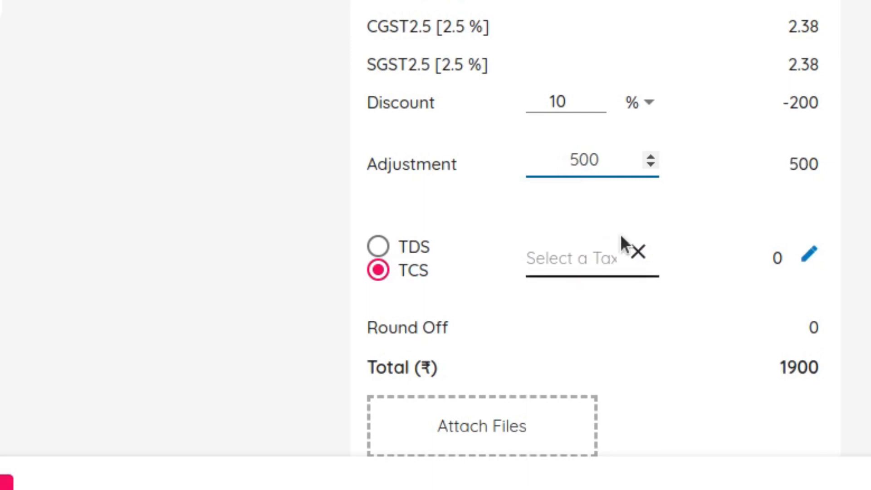
click(687, 335)
Apply the 5-Perc TCS tax to the invoice and clear that tax selection again
scroll(686, 335, down, 2)
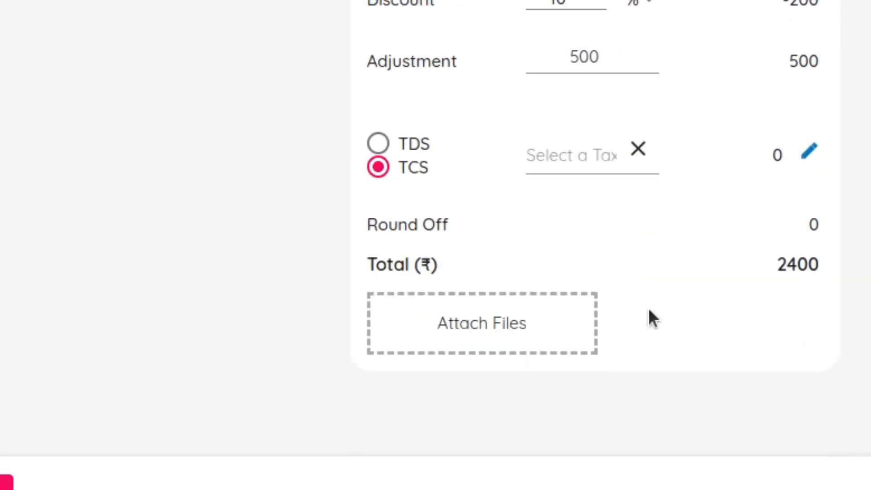
click(598, 162)
click(616, 196)
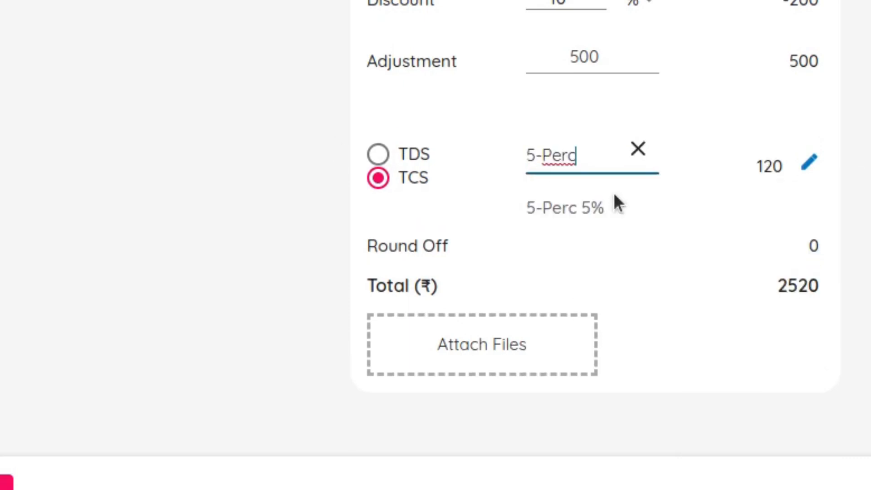
click(640, 149)
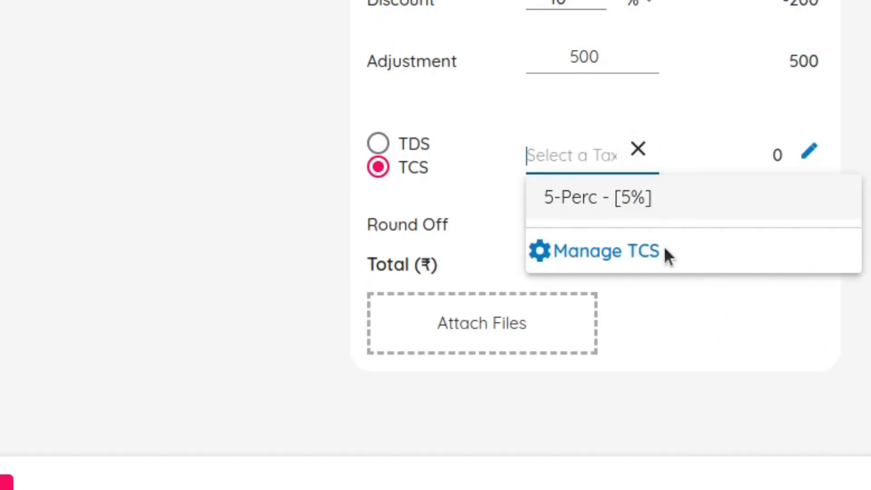
click(673, 316)
Switch the invoice from TCS to TDS and select the Dividend 10% tax
scroll(692, 183, up, 3)
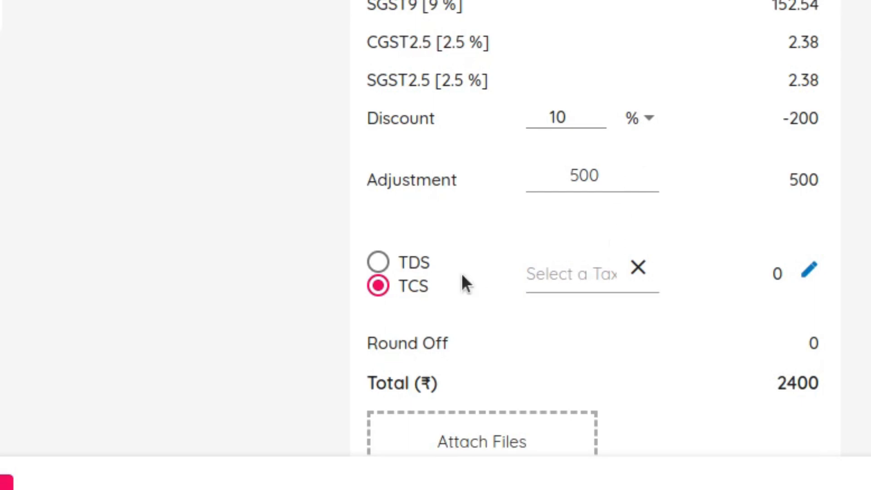
click(427, 264)
click(575, 188)
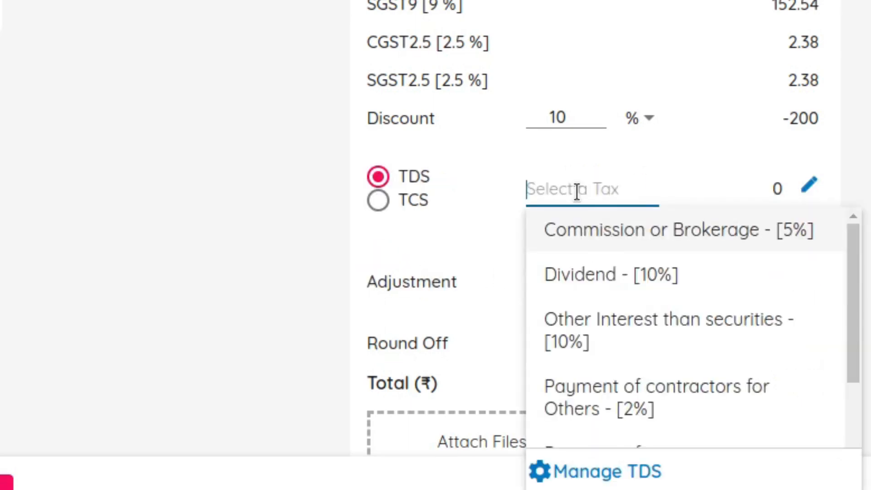
click(621, 274)
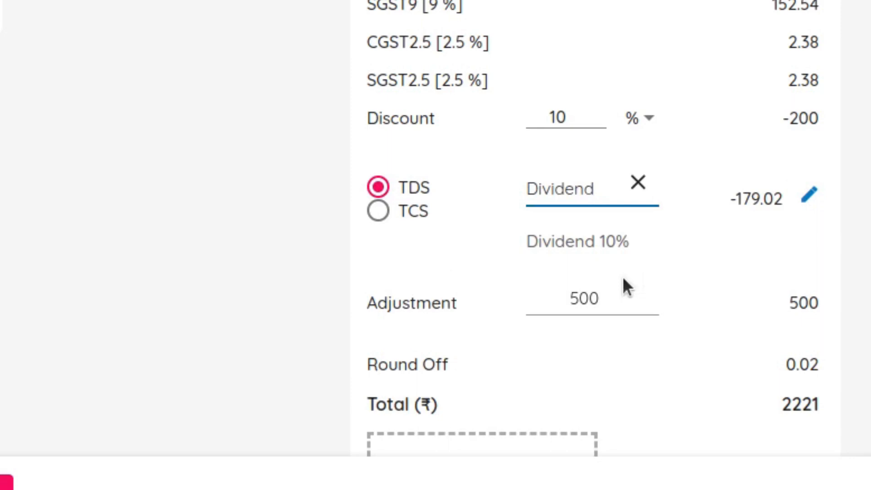
Override the calculated TDS amount with 180 and accept the change
scroll(623, 277, down, 1)
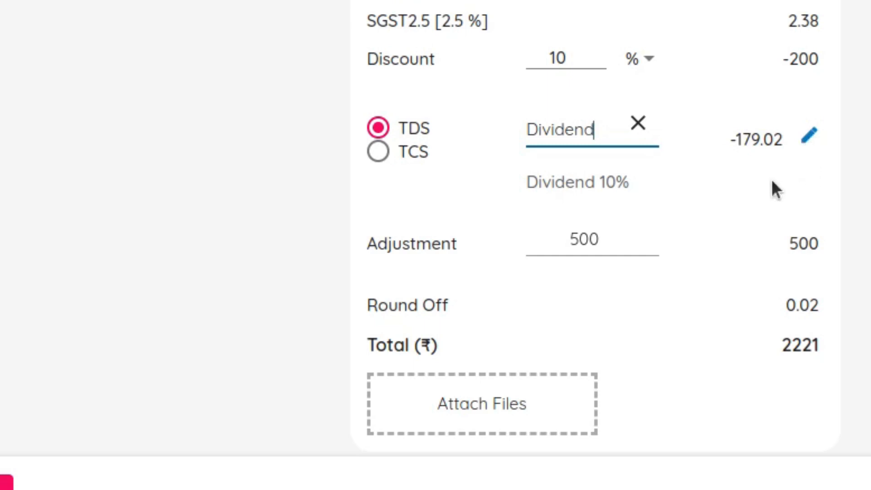
click(810, 137)
click(779, 122)
double_click(779, 122)
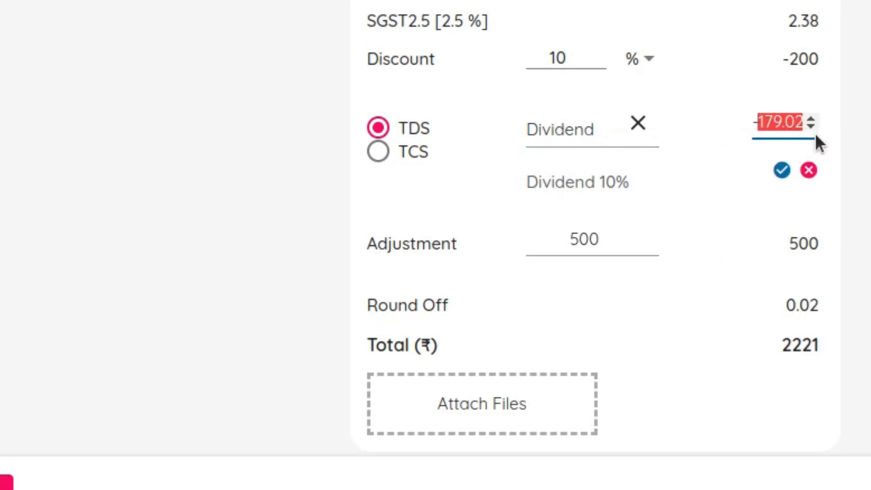
text(180)
click(781, 170)
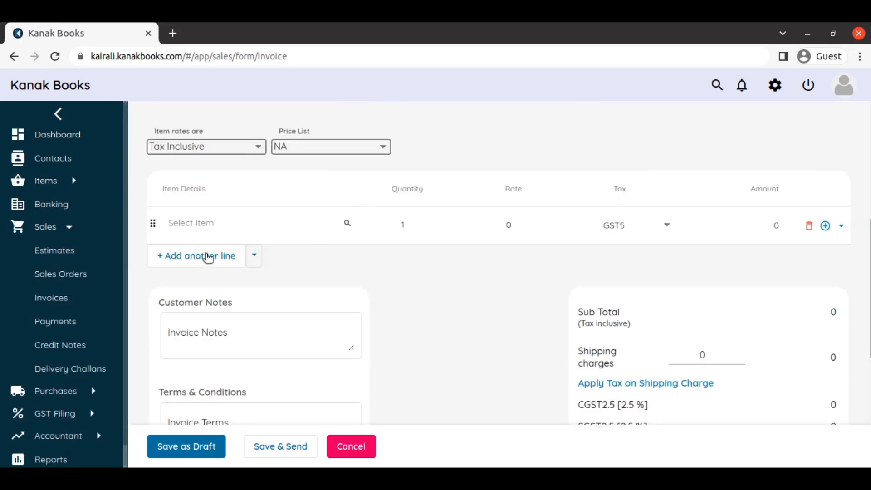
Add Inventory 01, Inventory 02 and Inventory 03 on the first three item lines of the blank invoice
click(205, 223)
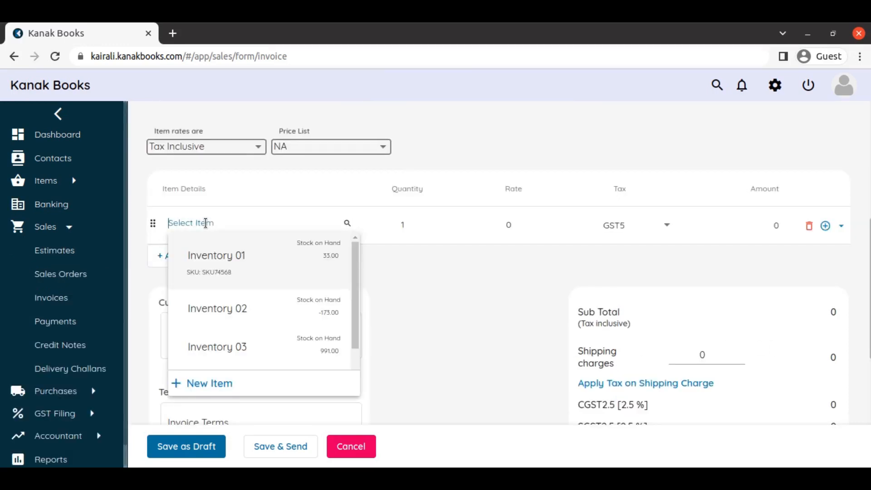
click(236, 272)
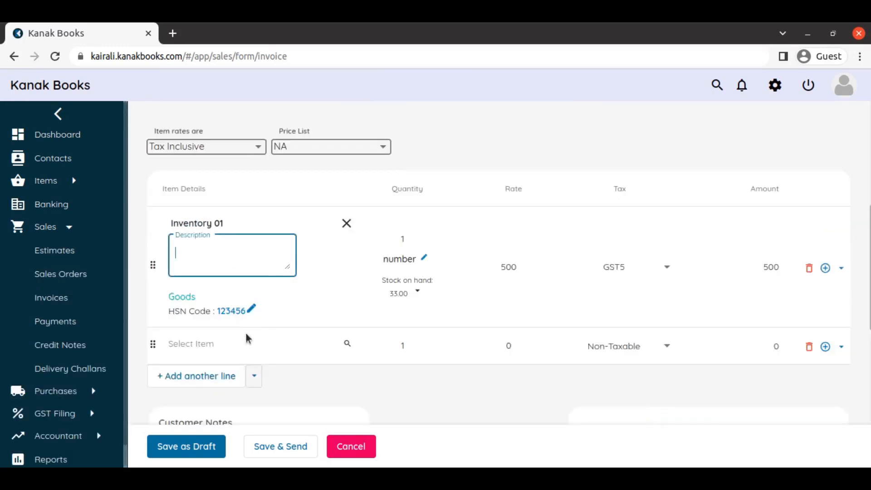
click(235, 341)
click(272, 254)
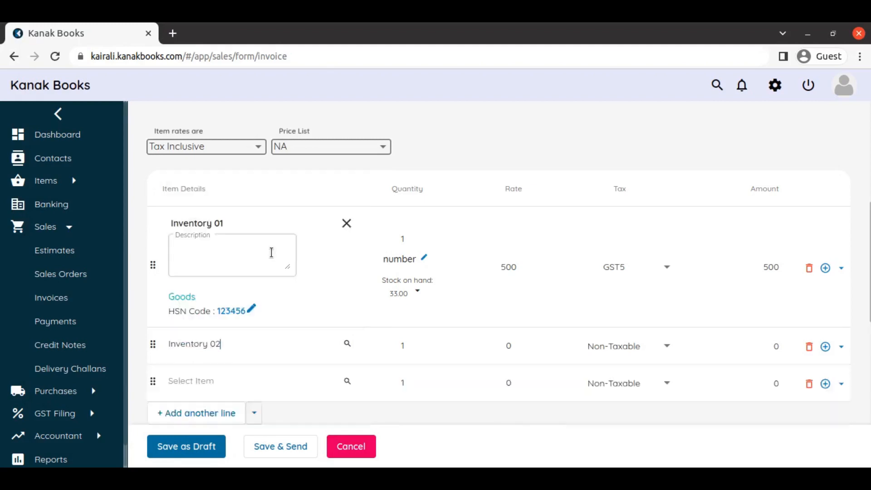
scroll(351, 252, down, 3)
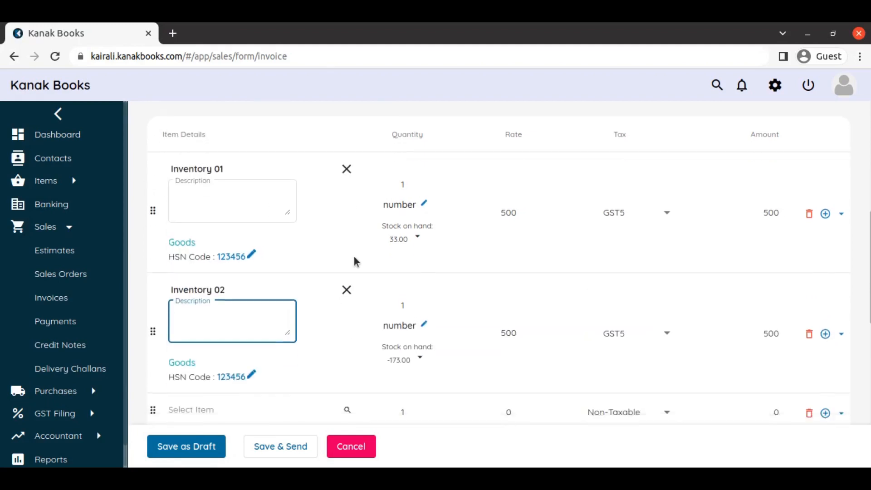
click(237, 327)
click(241, 263)
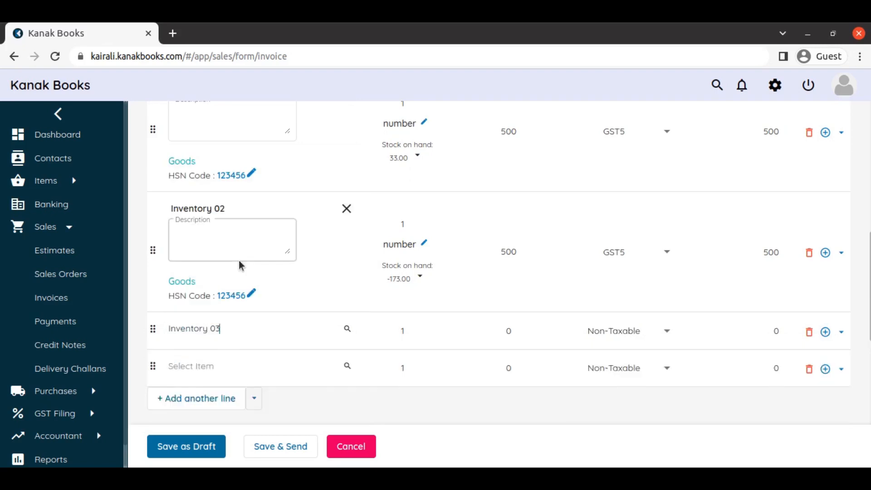
Reorder the invoice's item lines so they run Inventory 03, Inventory 02, Inventory 01
scroll(367, 268, up, 2)
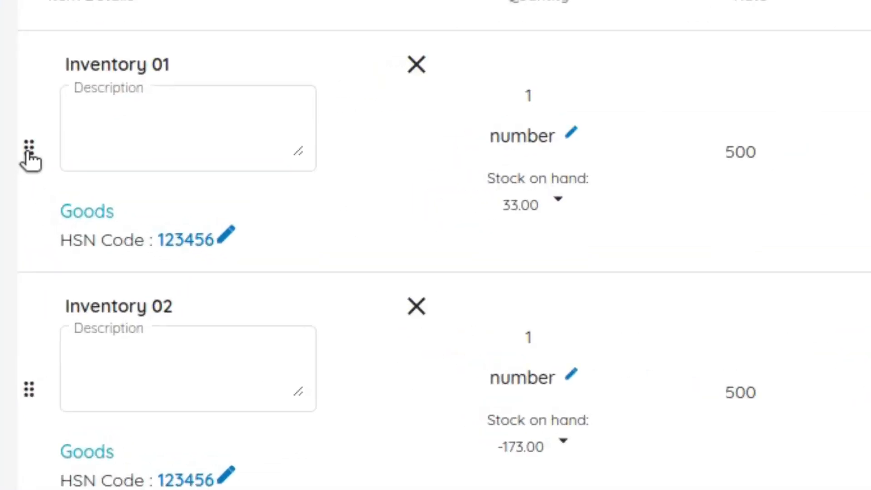
drag(28, 153, 13, 352)
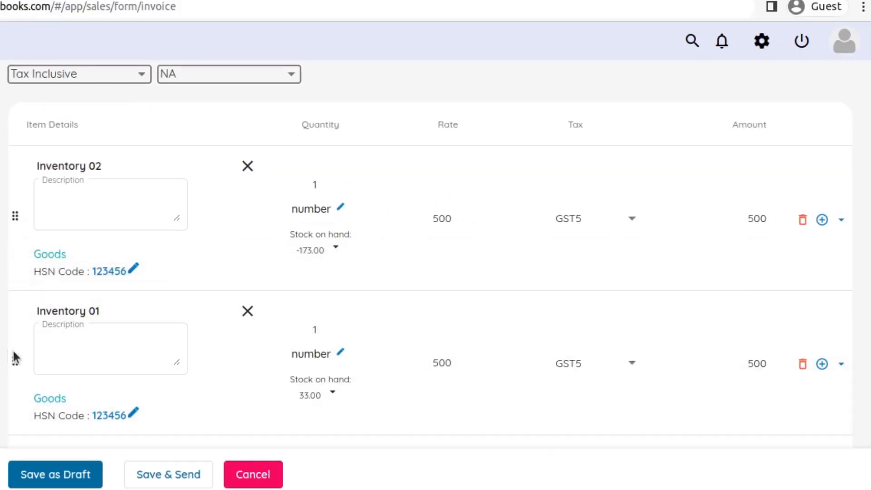
scroll(140, 221, down, 3)
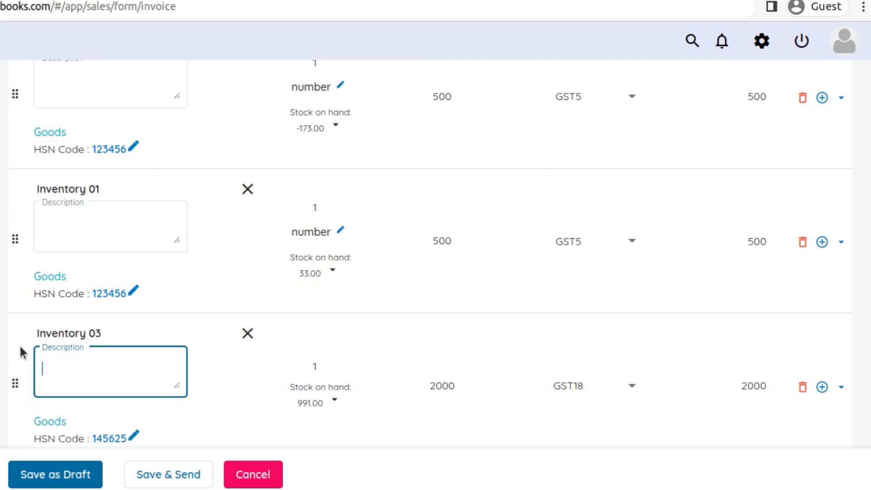
drag(17, 386, 16, 243)
scroll(72, 218, up, 3)
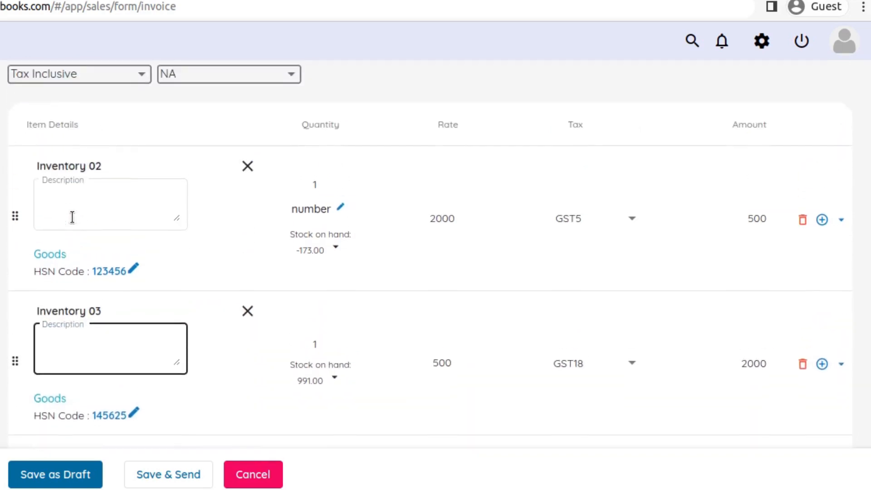
drag(17, 366, 27, 222)
scroll(224, 208, down, 4)
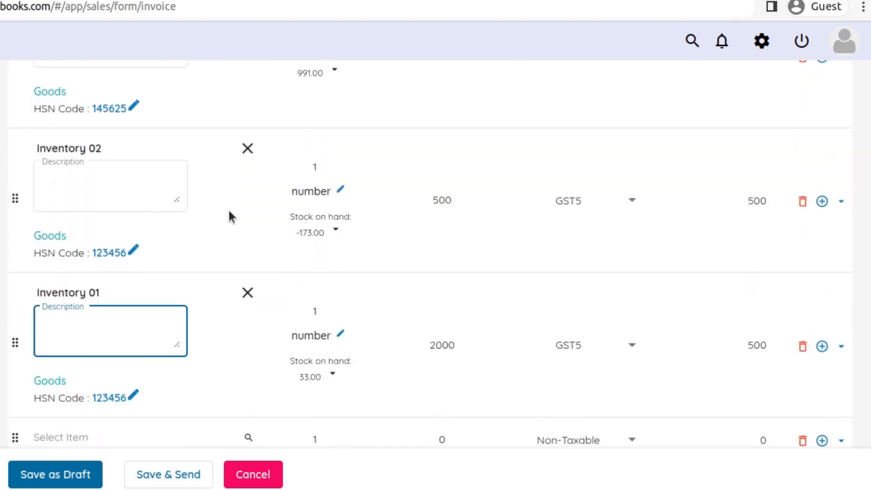